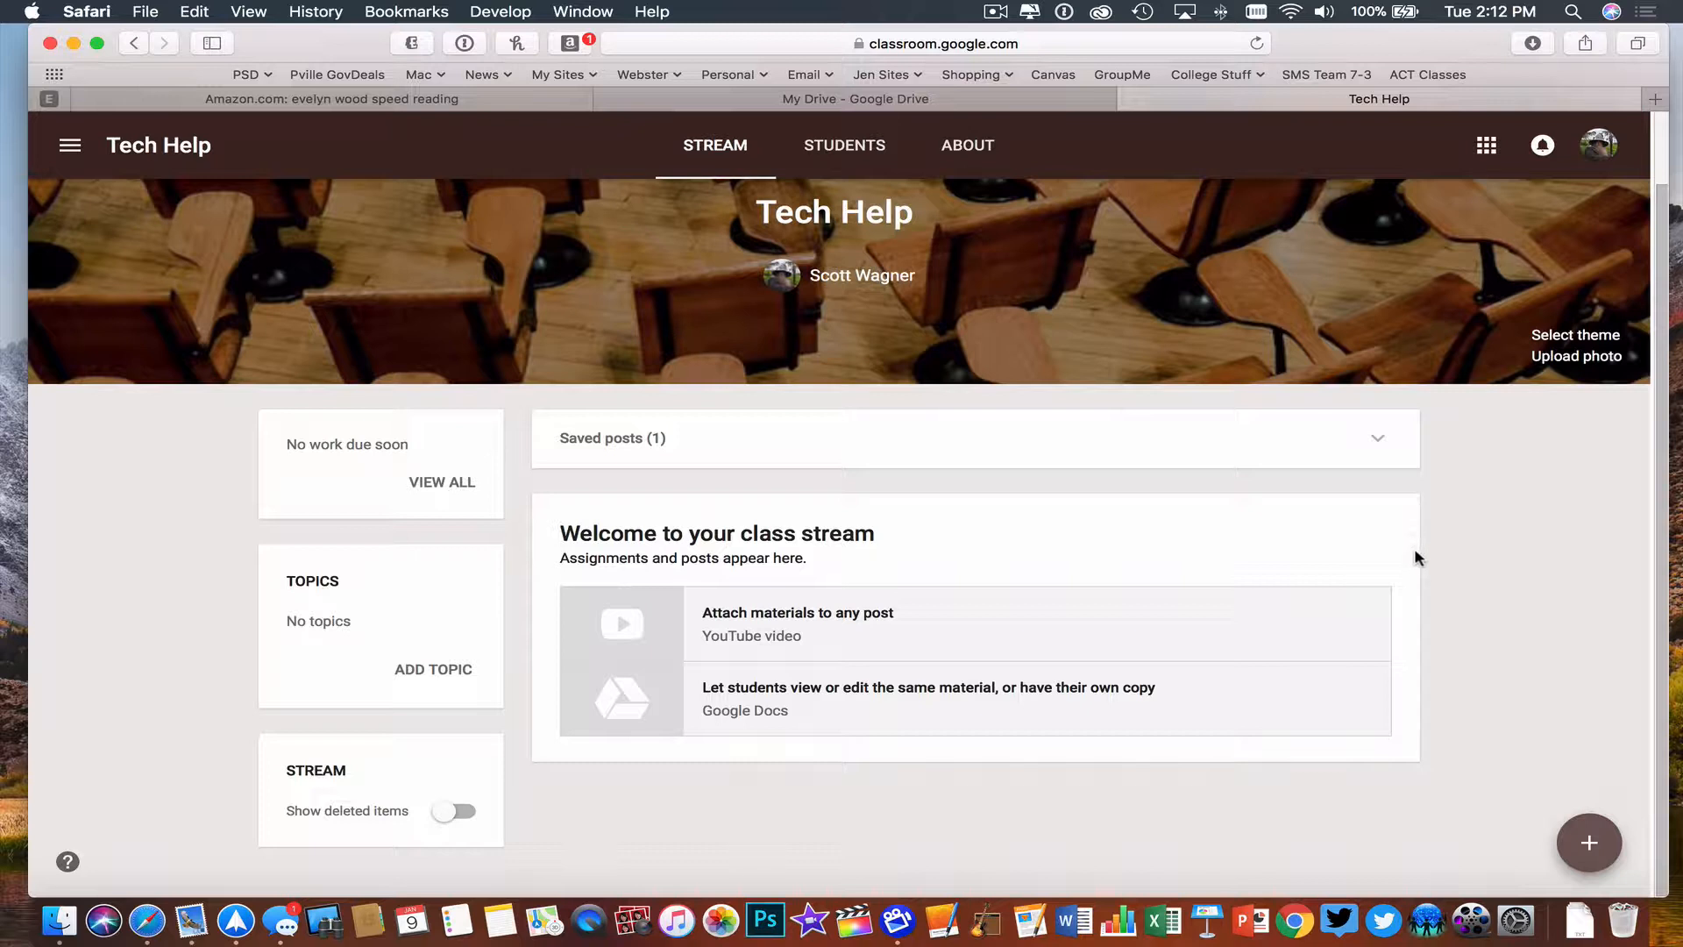
Create a new assignment for the Tech Help class titled "Screenshot Completion".
click(1589, 843)
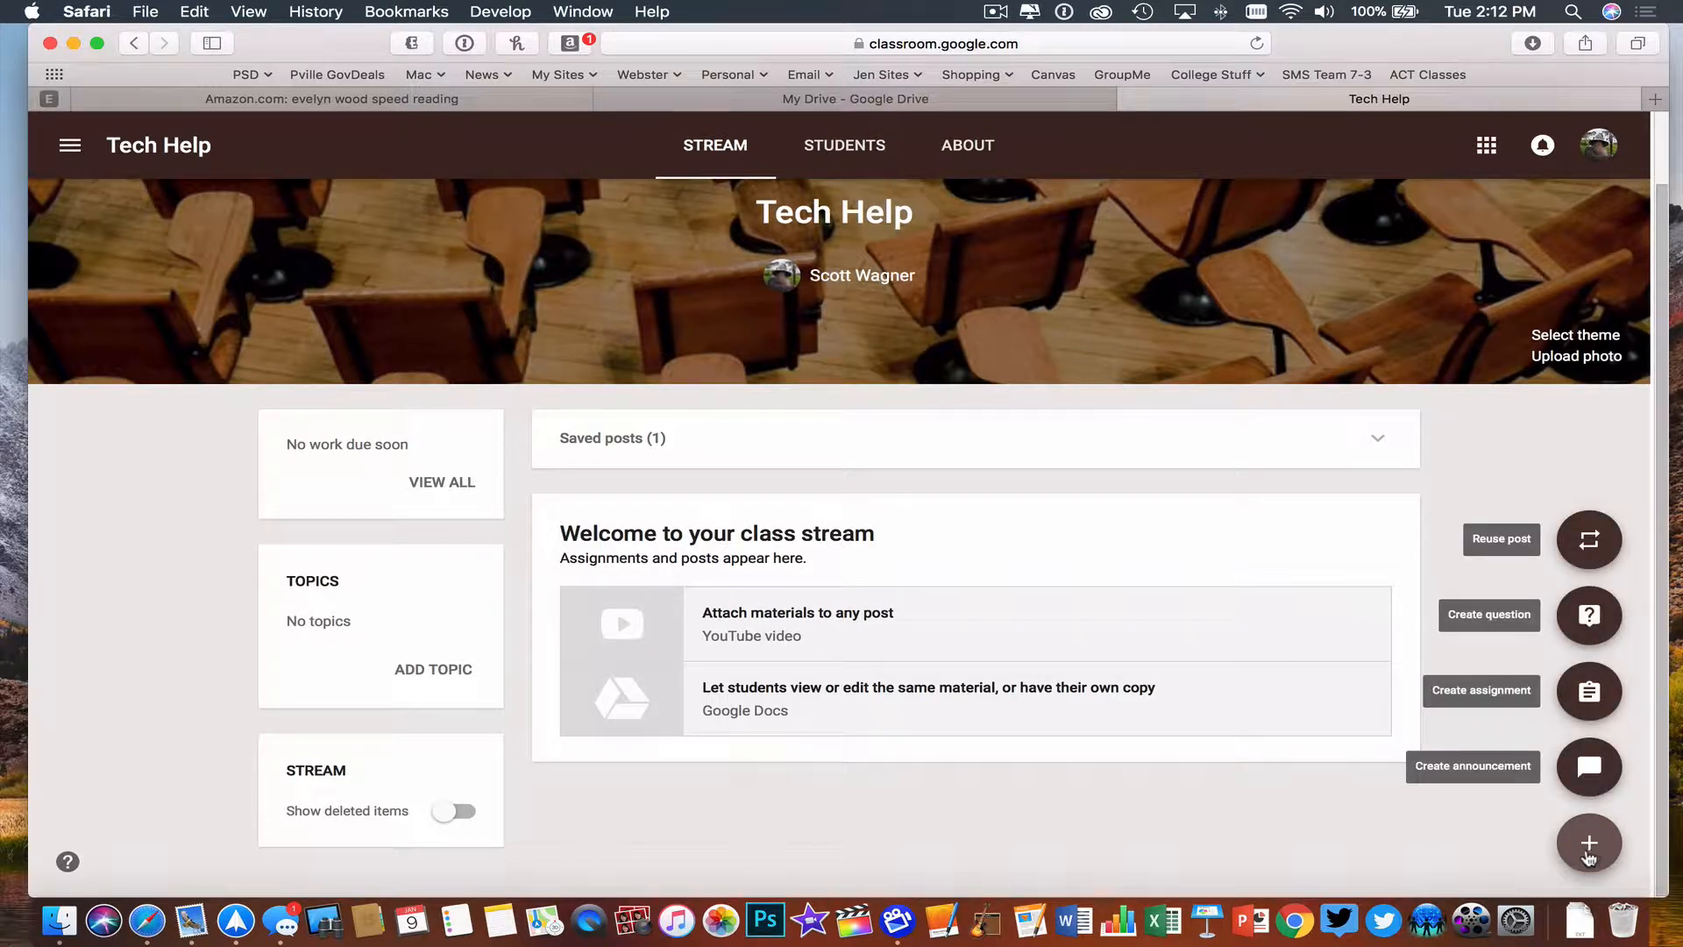
click(1591, 694)
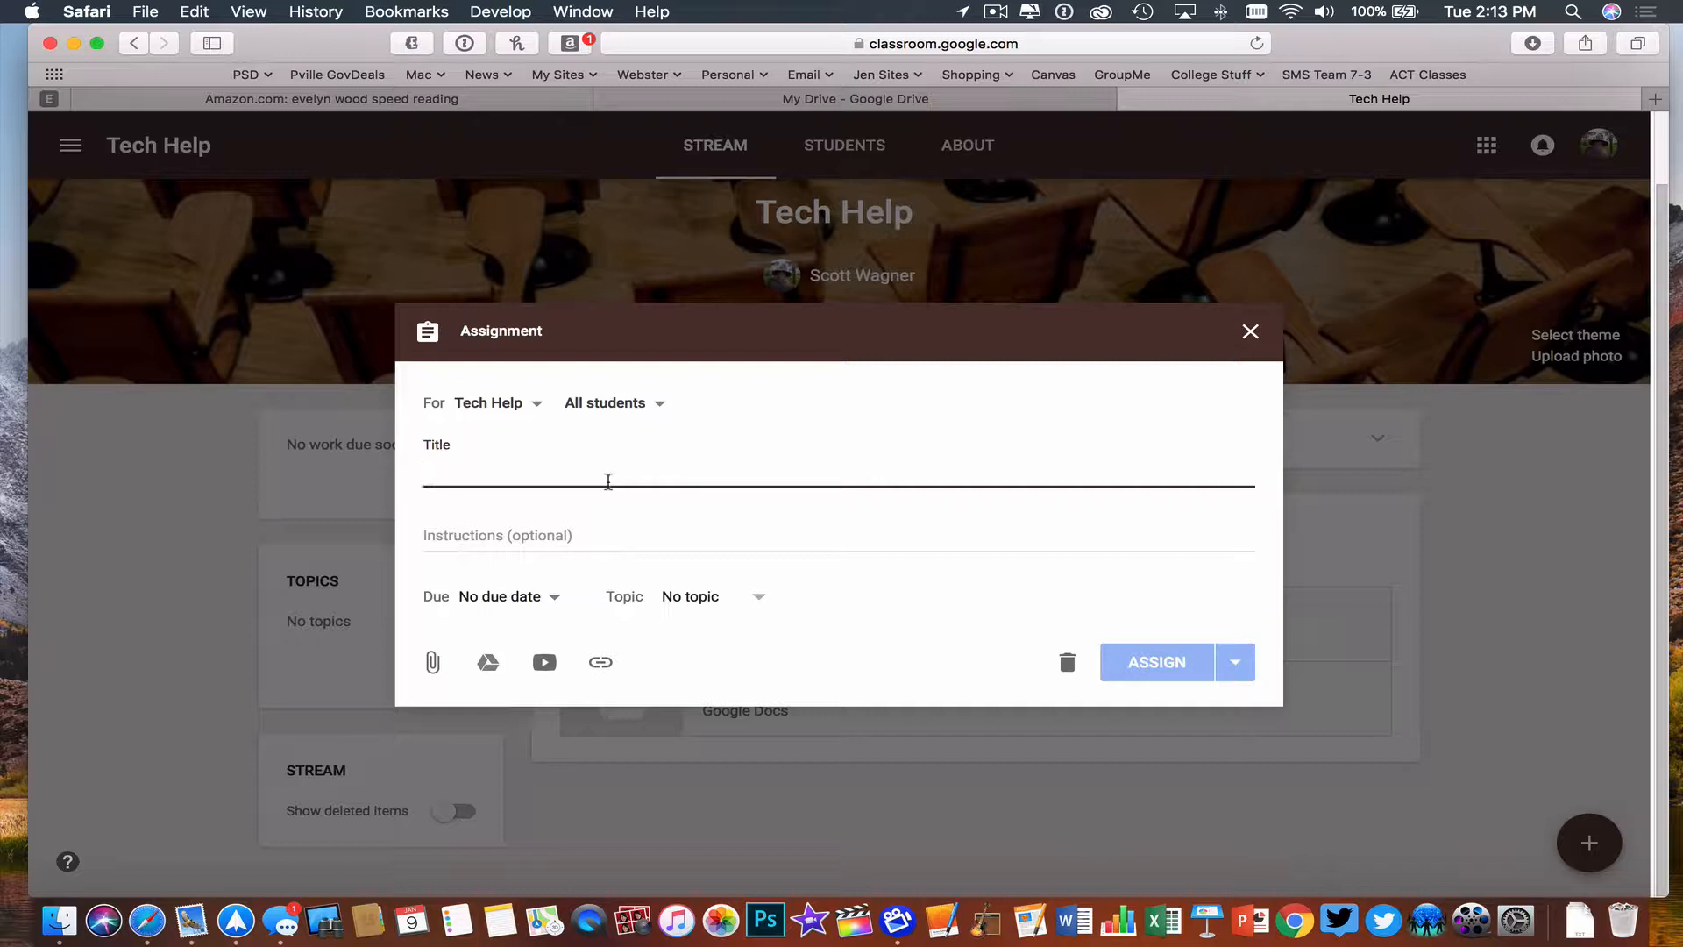
text(S)
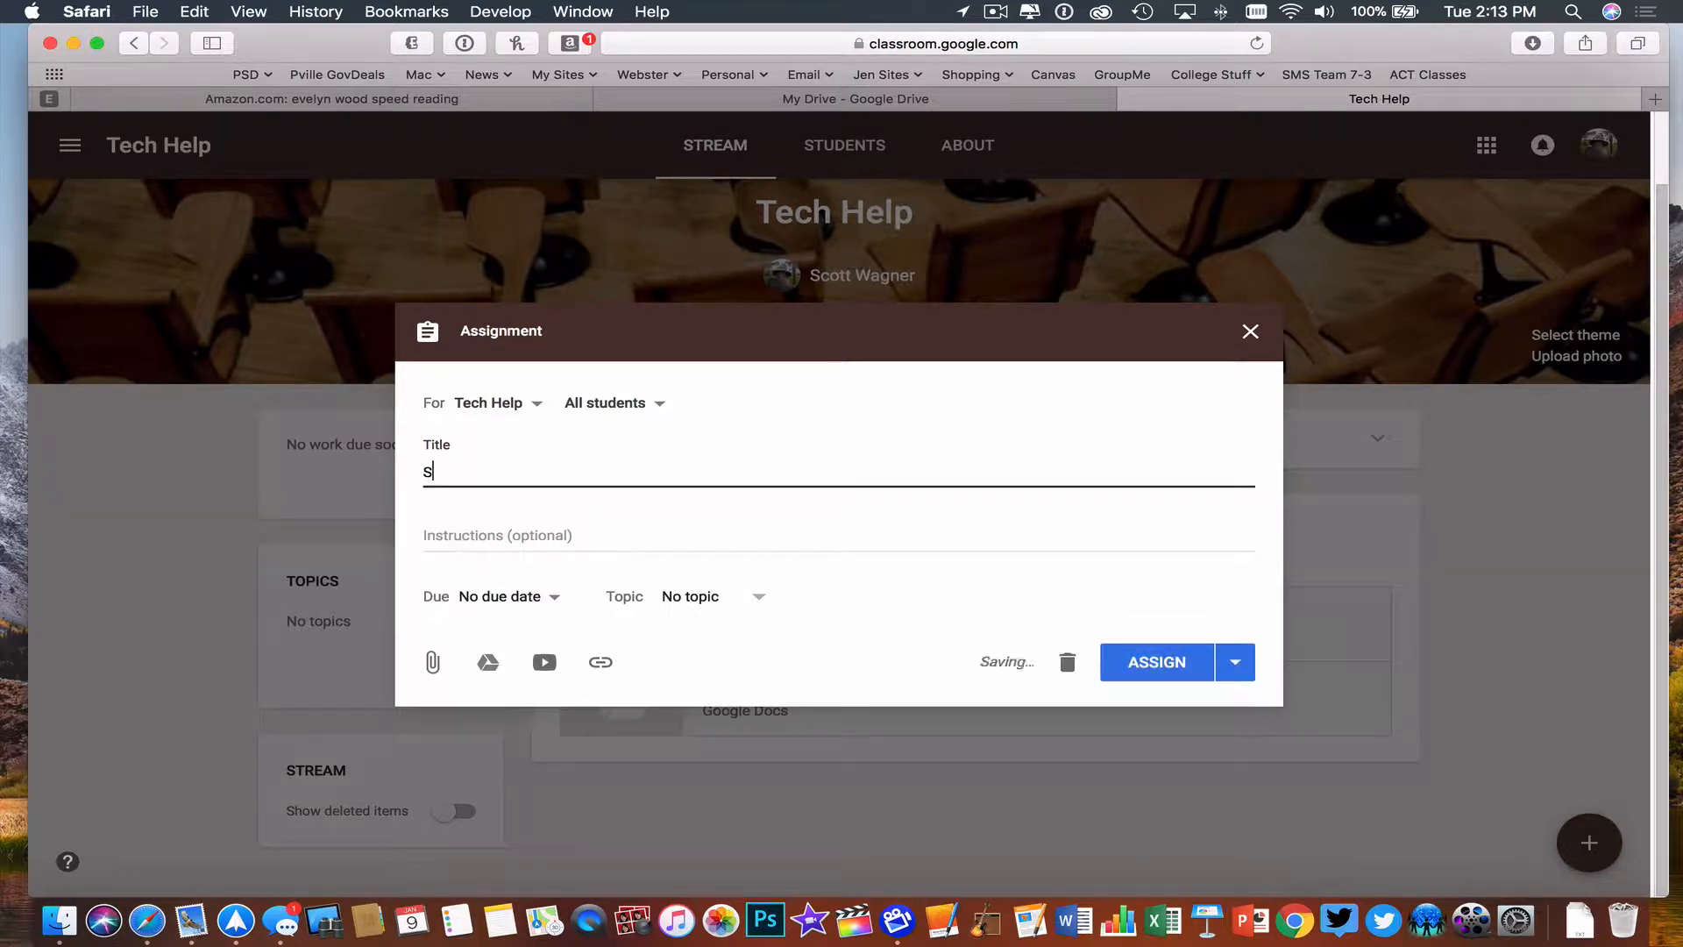
text(creenshot Completion)
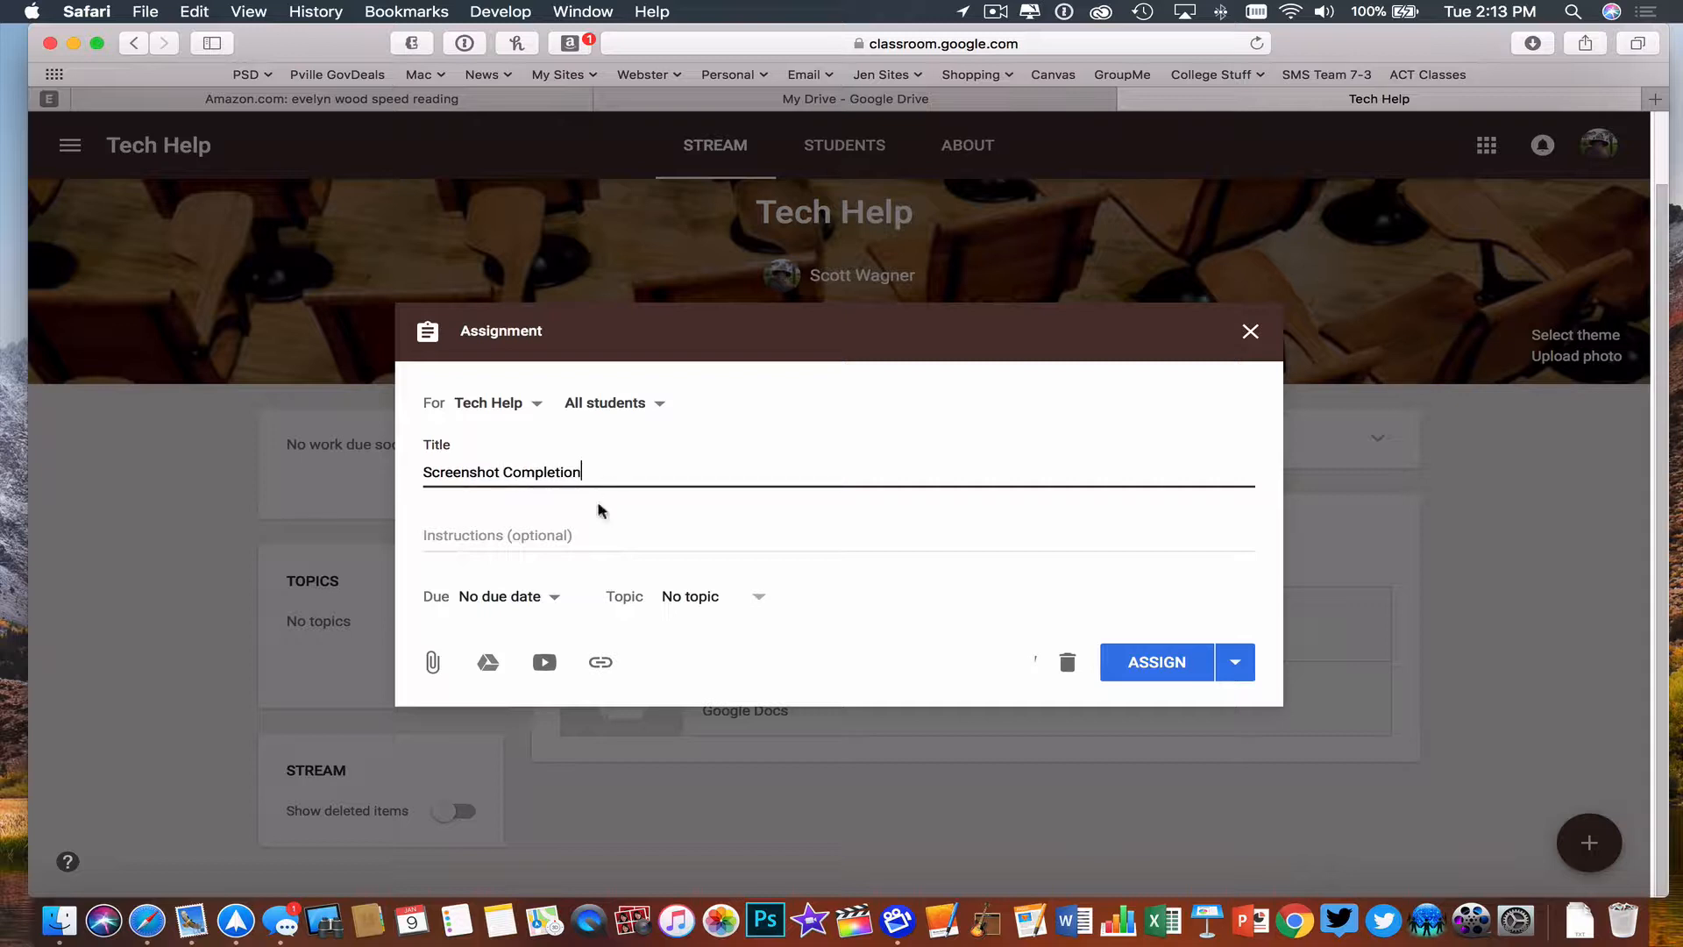
Add the assignment instructions "Please take a screenshot to show me that you are finished and submit them here.".
click(528, 531)
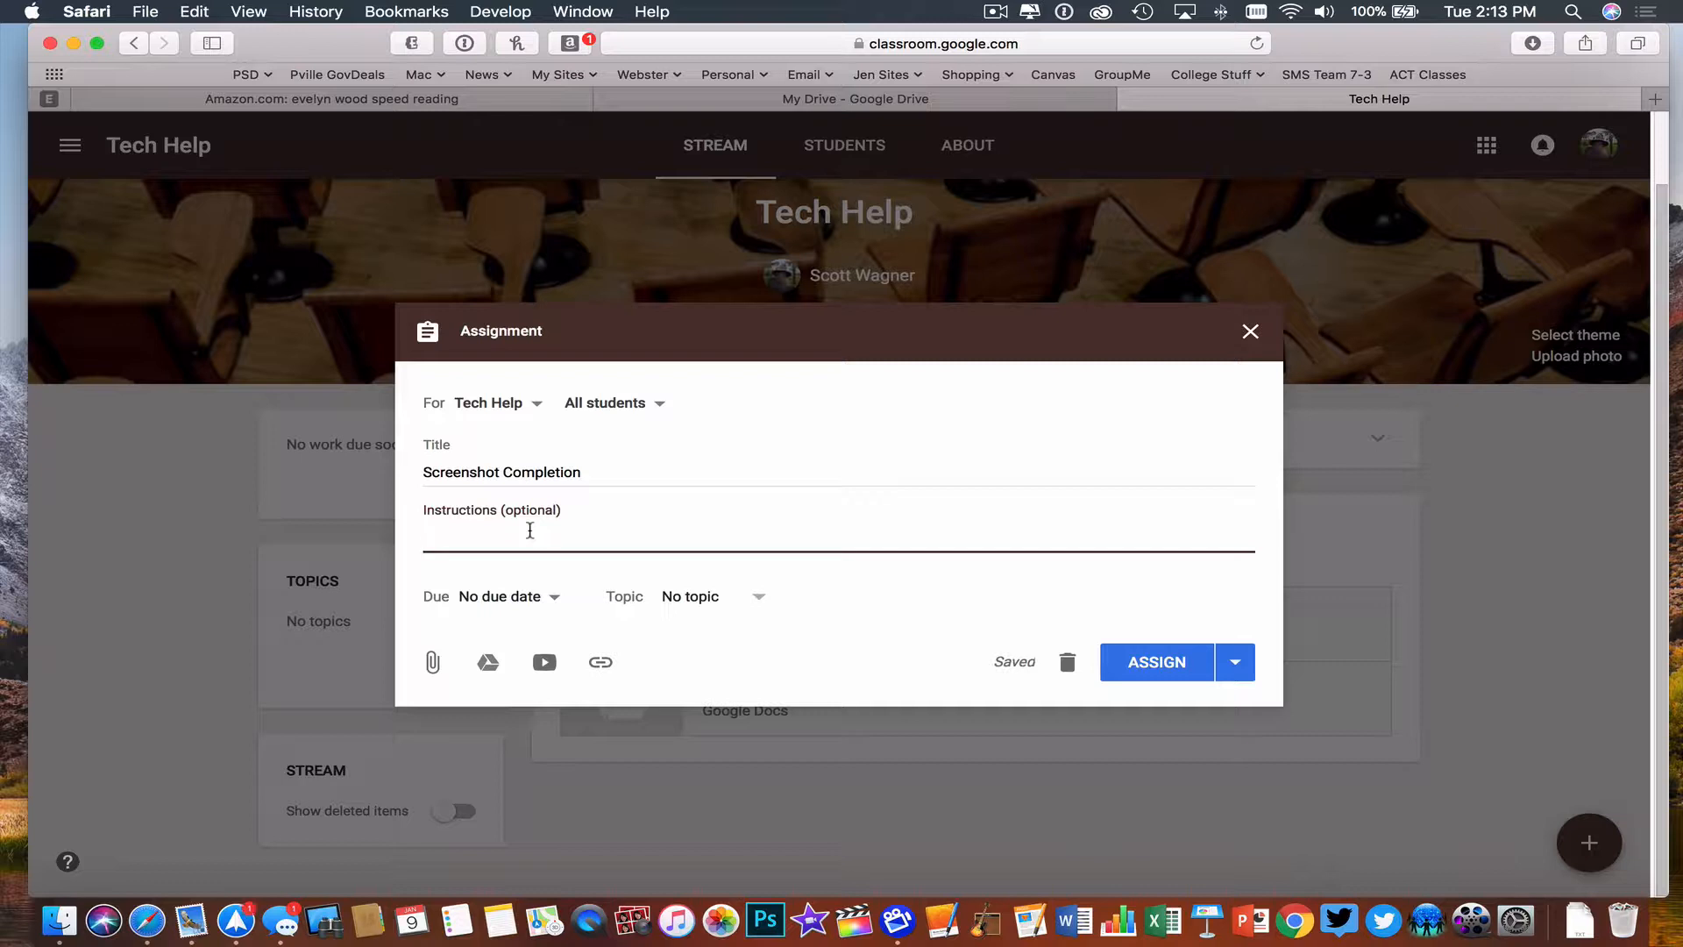
text(Please take a screenshot to show me that you are finished and)
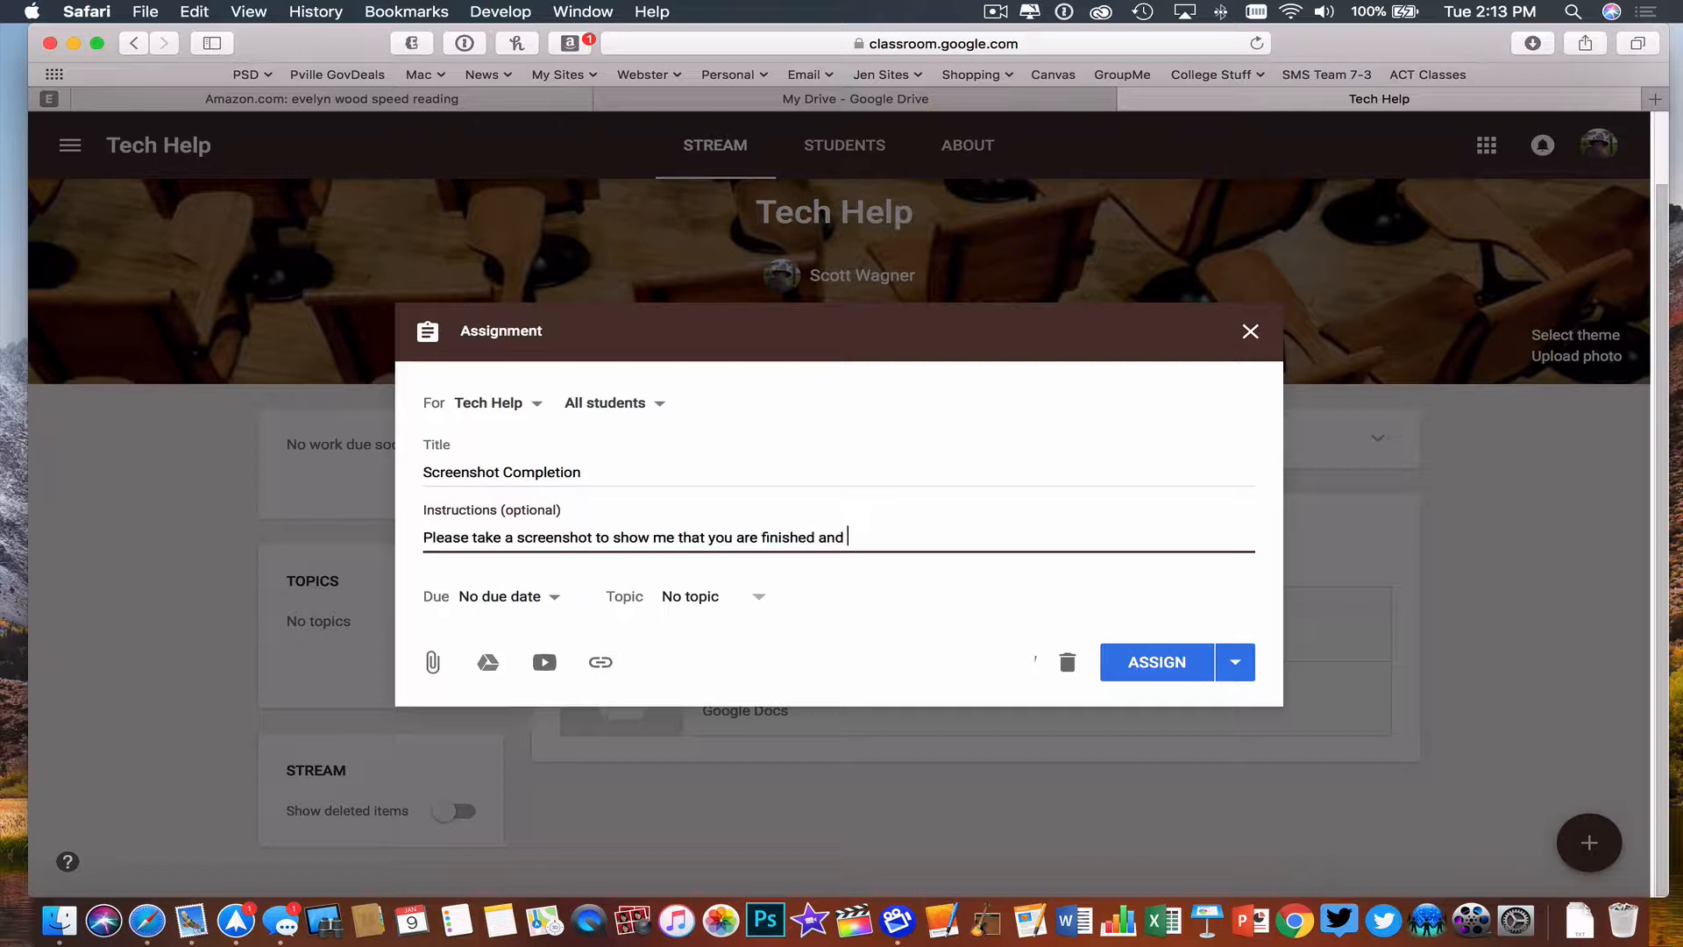
text(submit them here.)
Set the due date to Jan 11, 2018 and assign the Screenshot Completion work to all students without a topic.
click(526, 597)
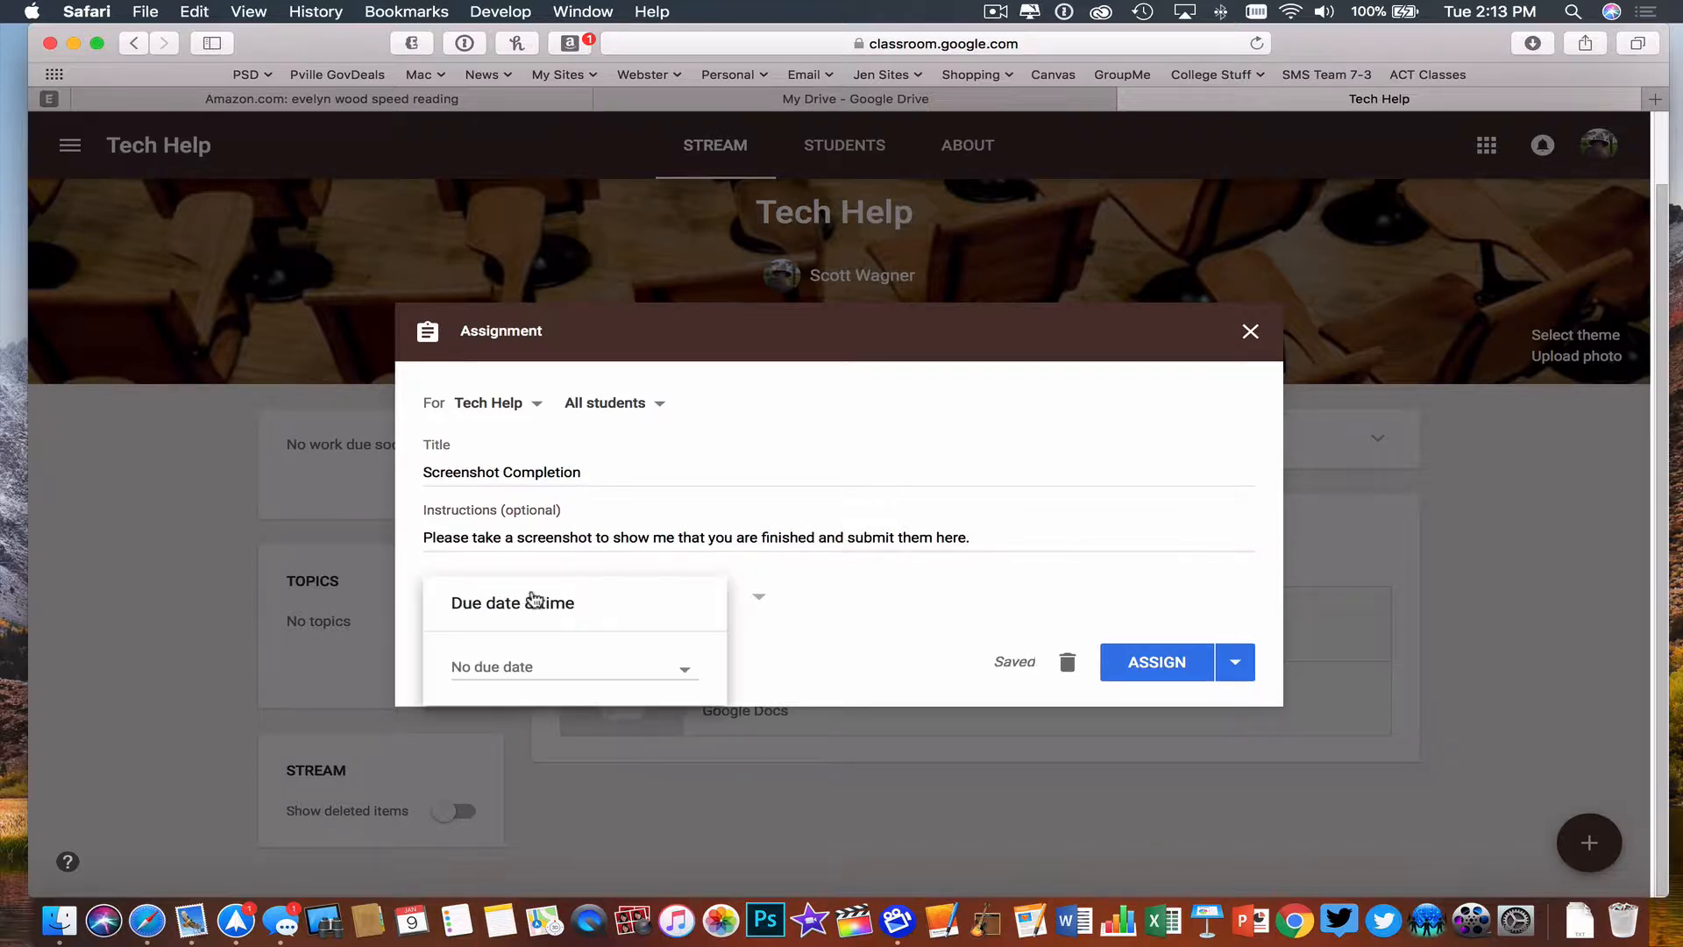
click(682, 675)
click(620, 777)
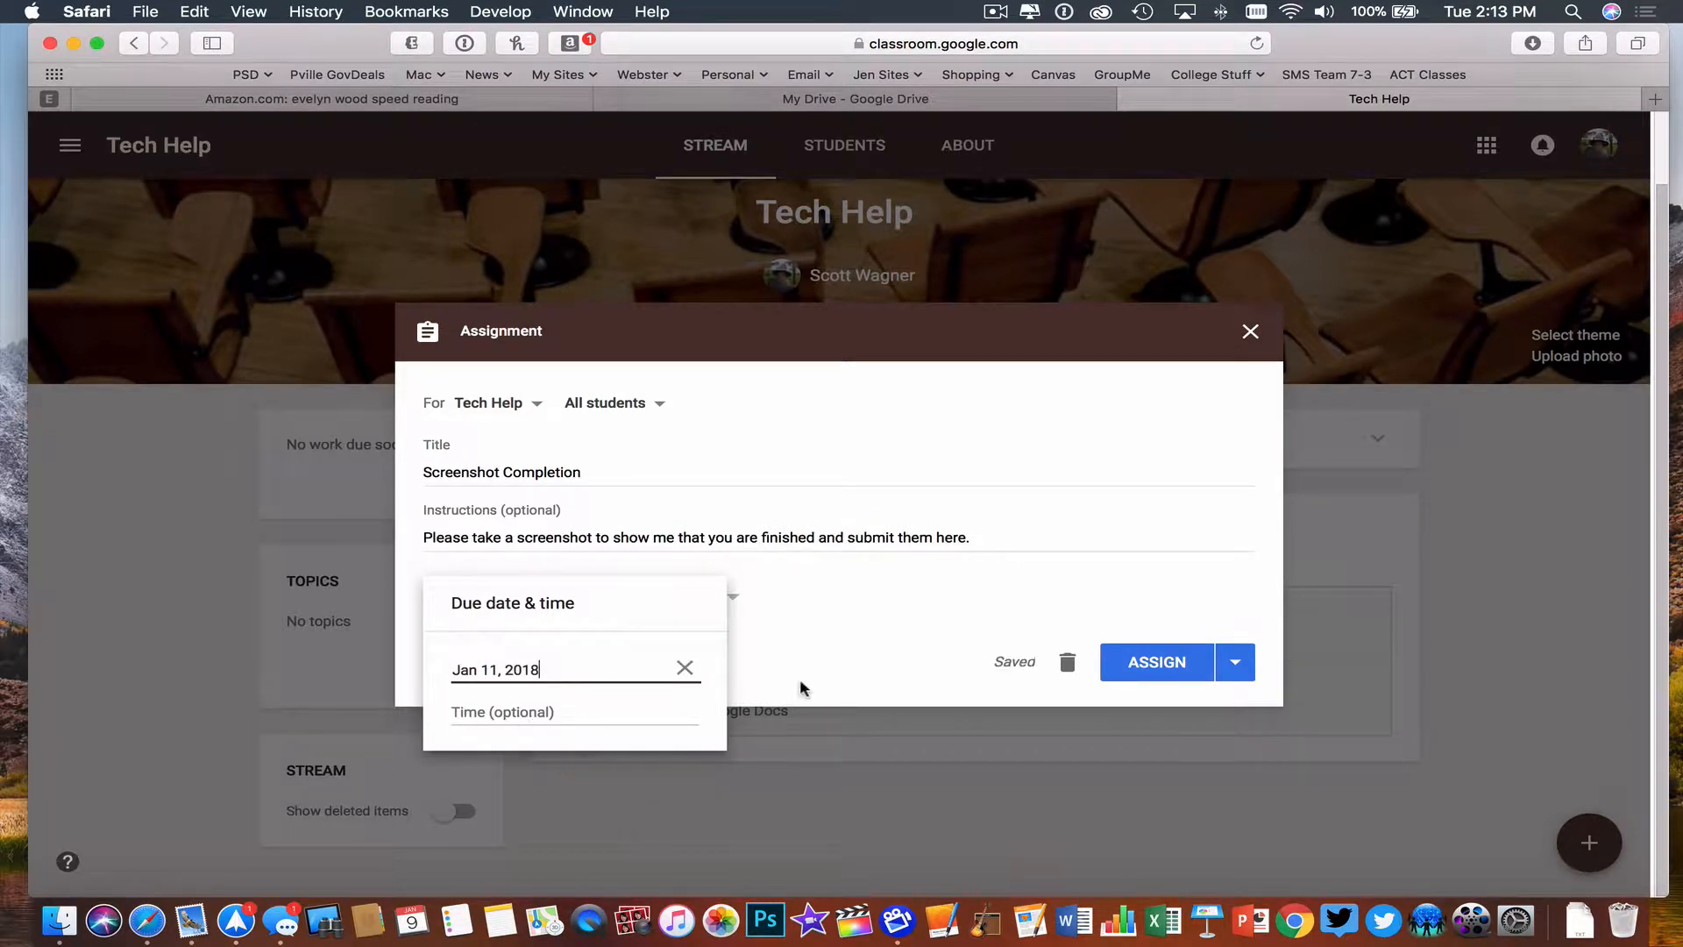
click(770, 636)
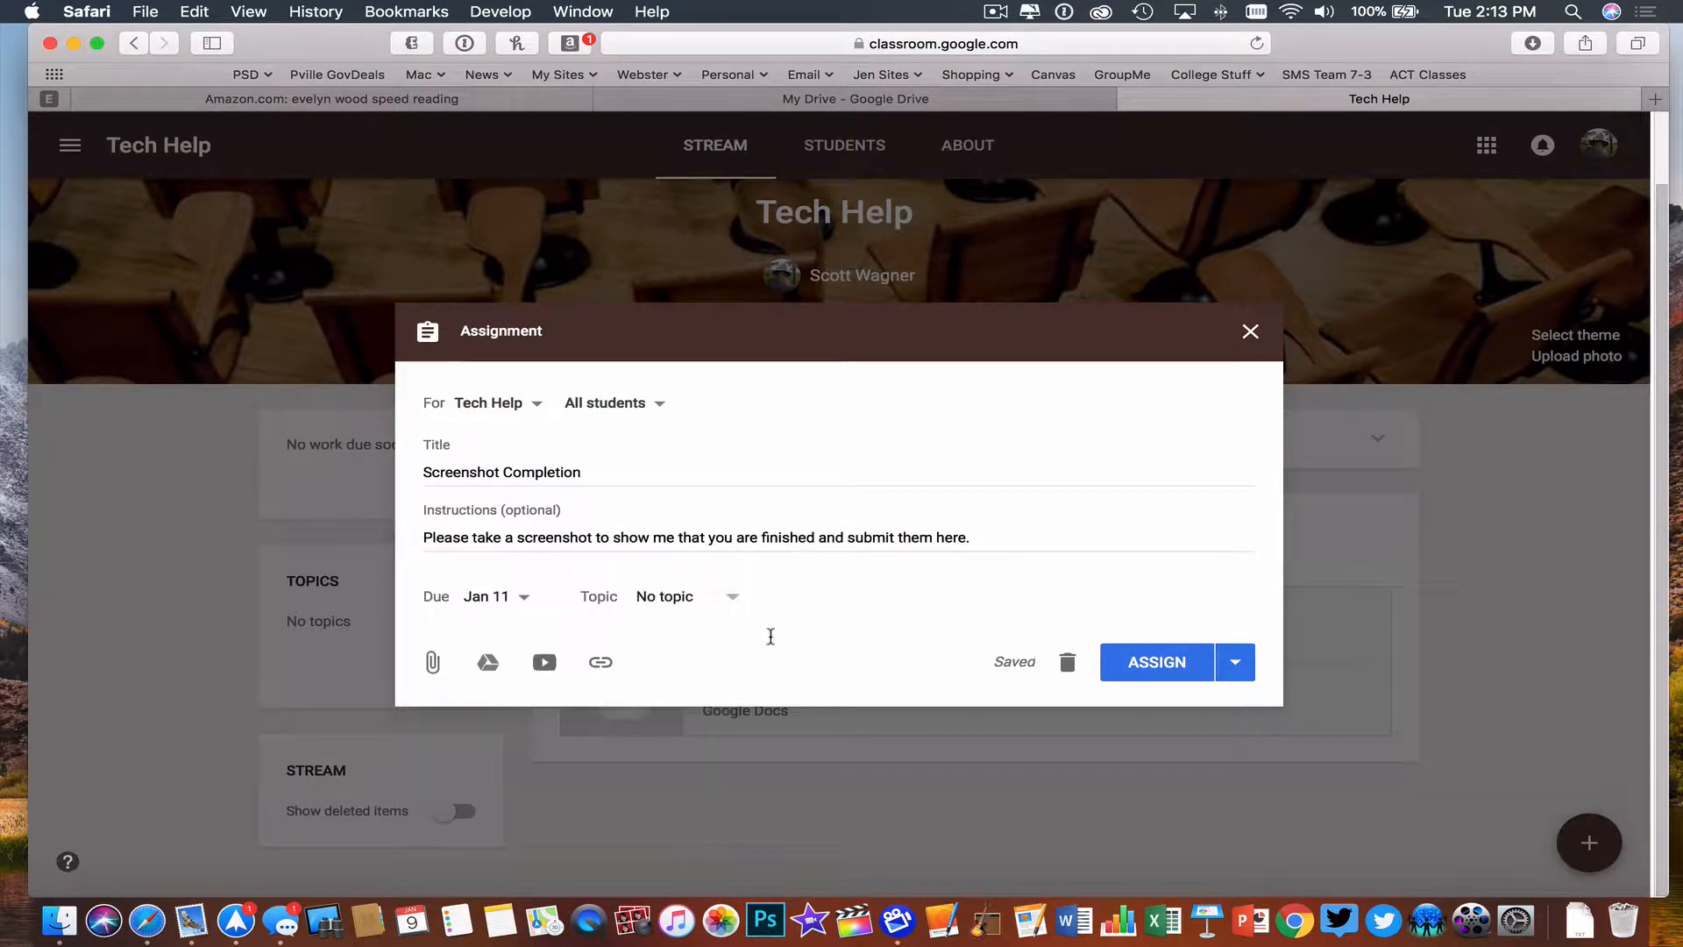
click(675, 599)
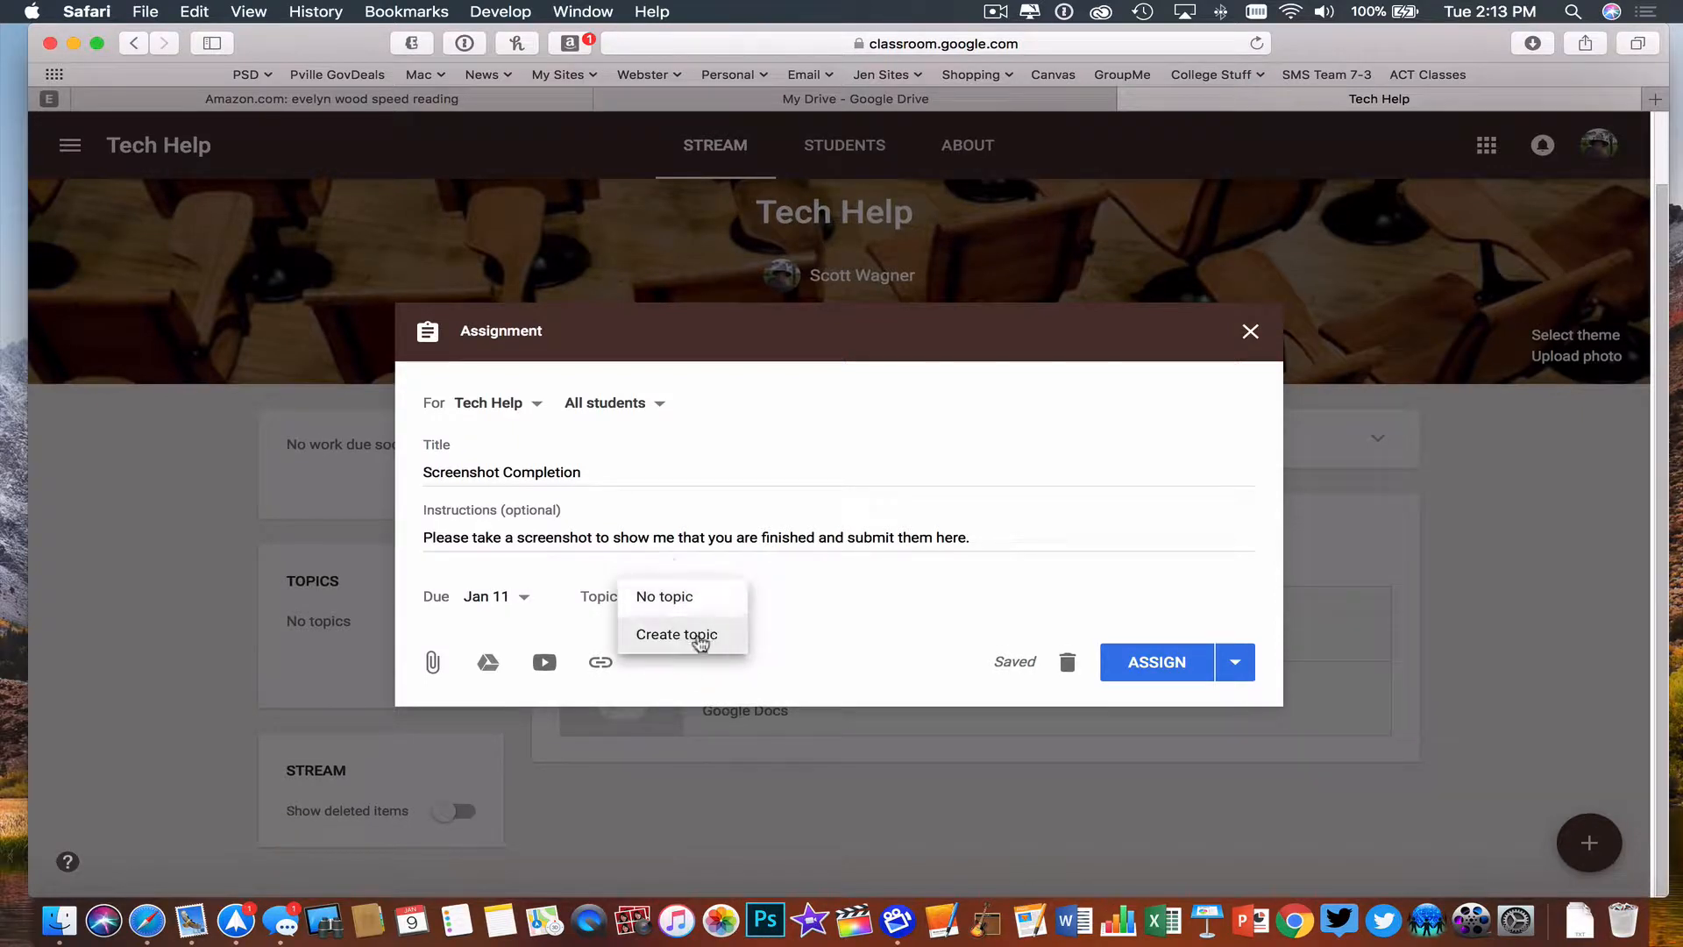
click(816, 598)
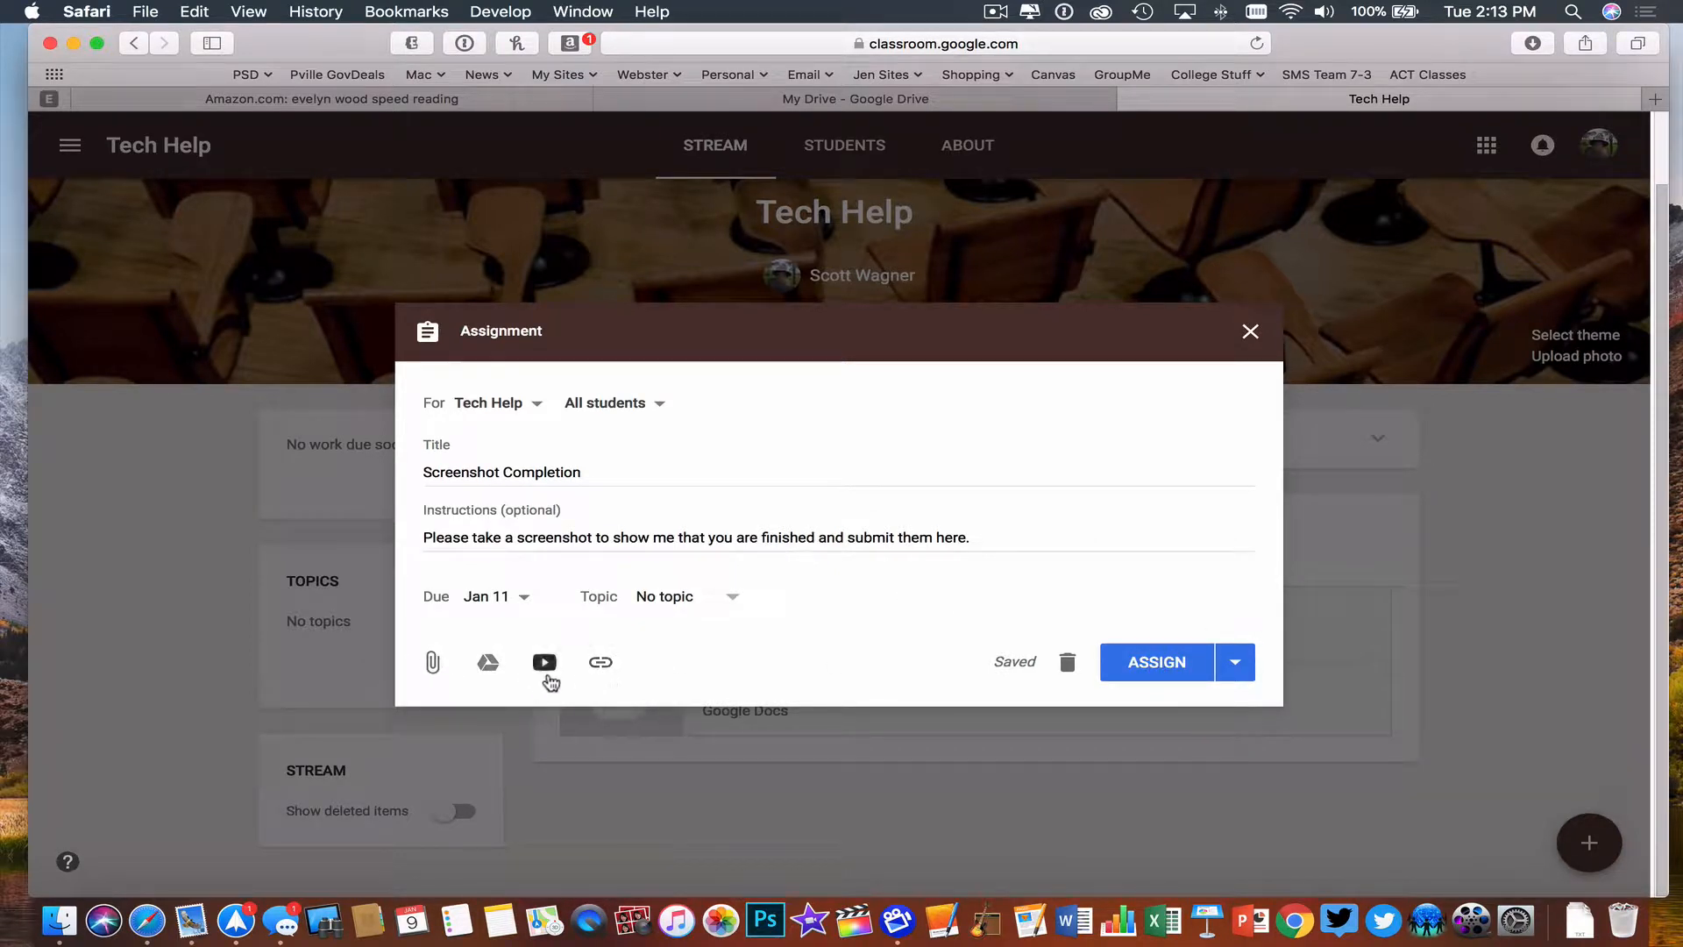
click(1158, 664)
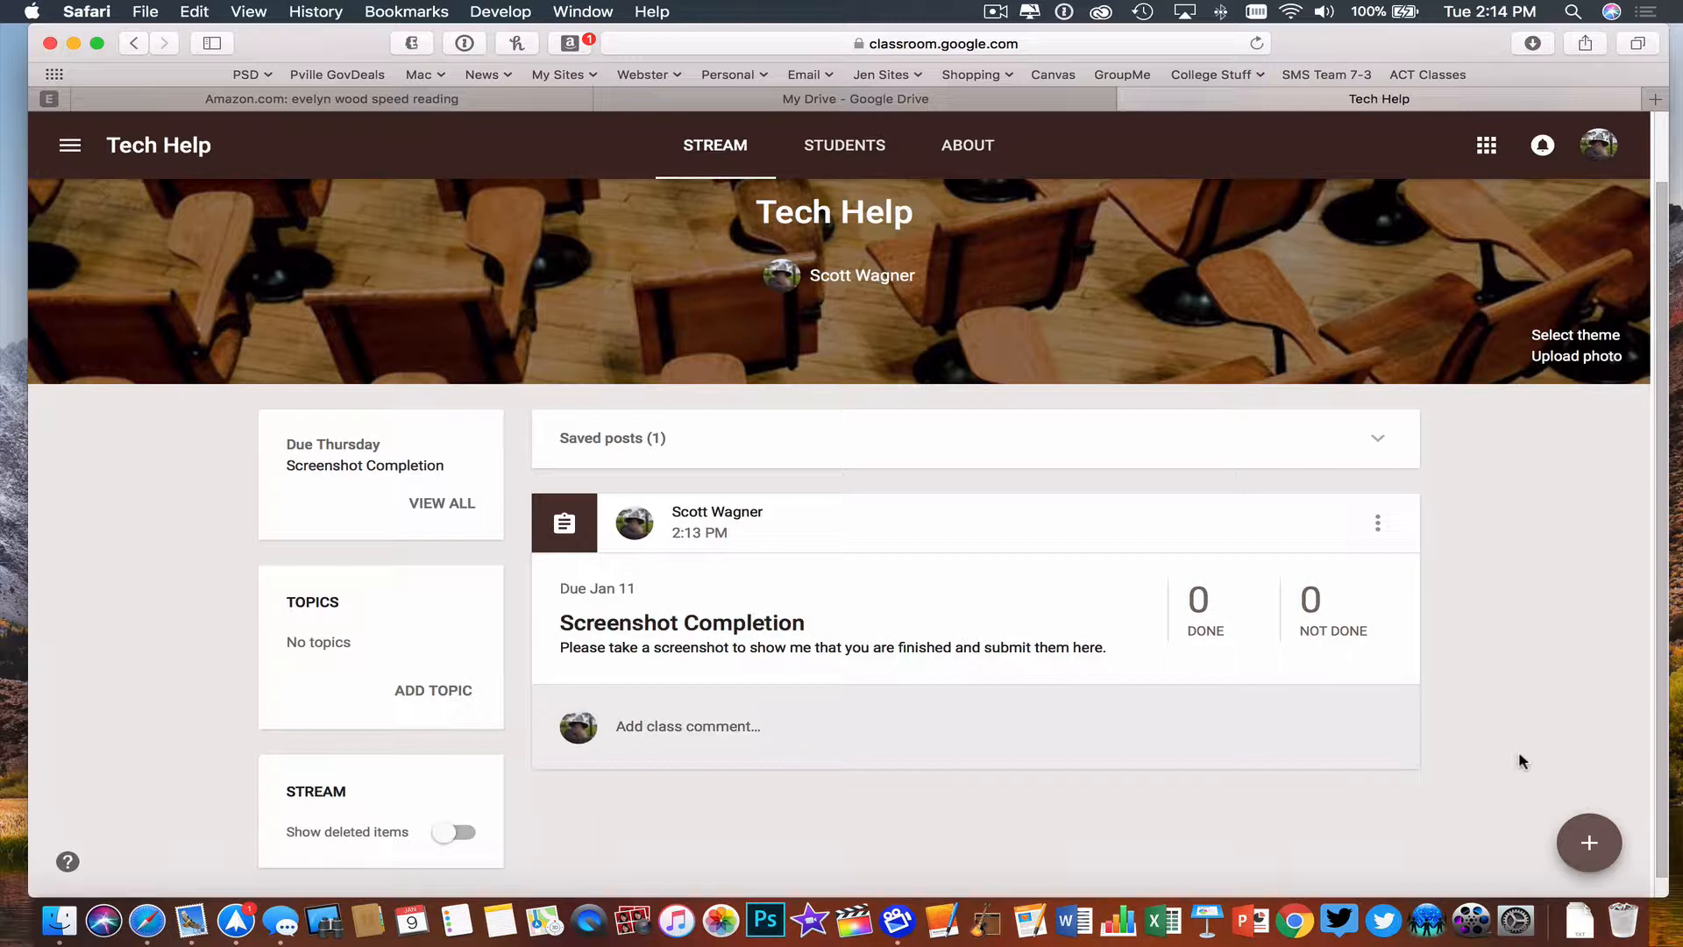
Switch to Google Drive and look through the files in My Drive for the Chapter 8 homework document.
mouse_move(1593, 837)
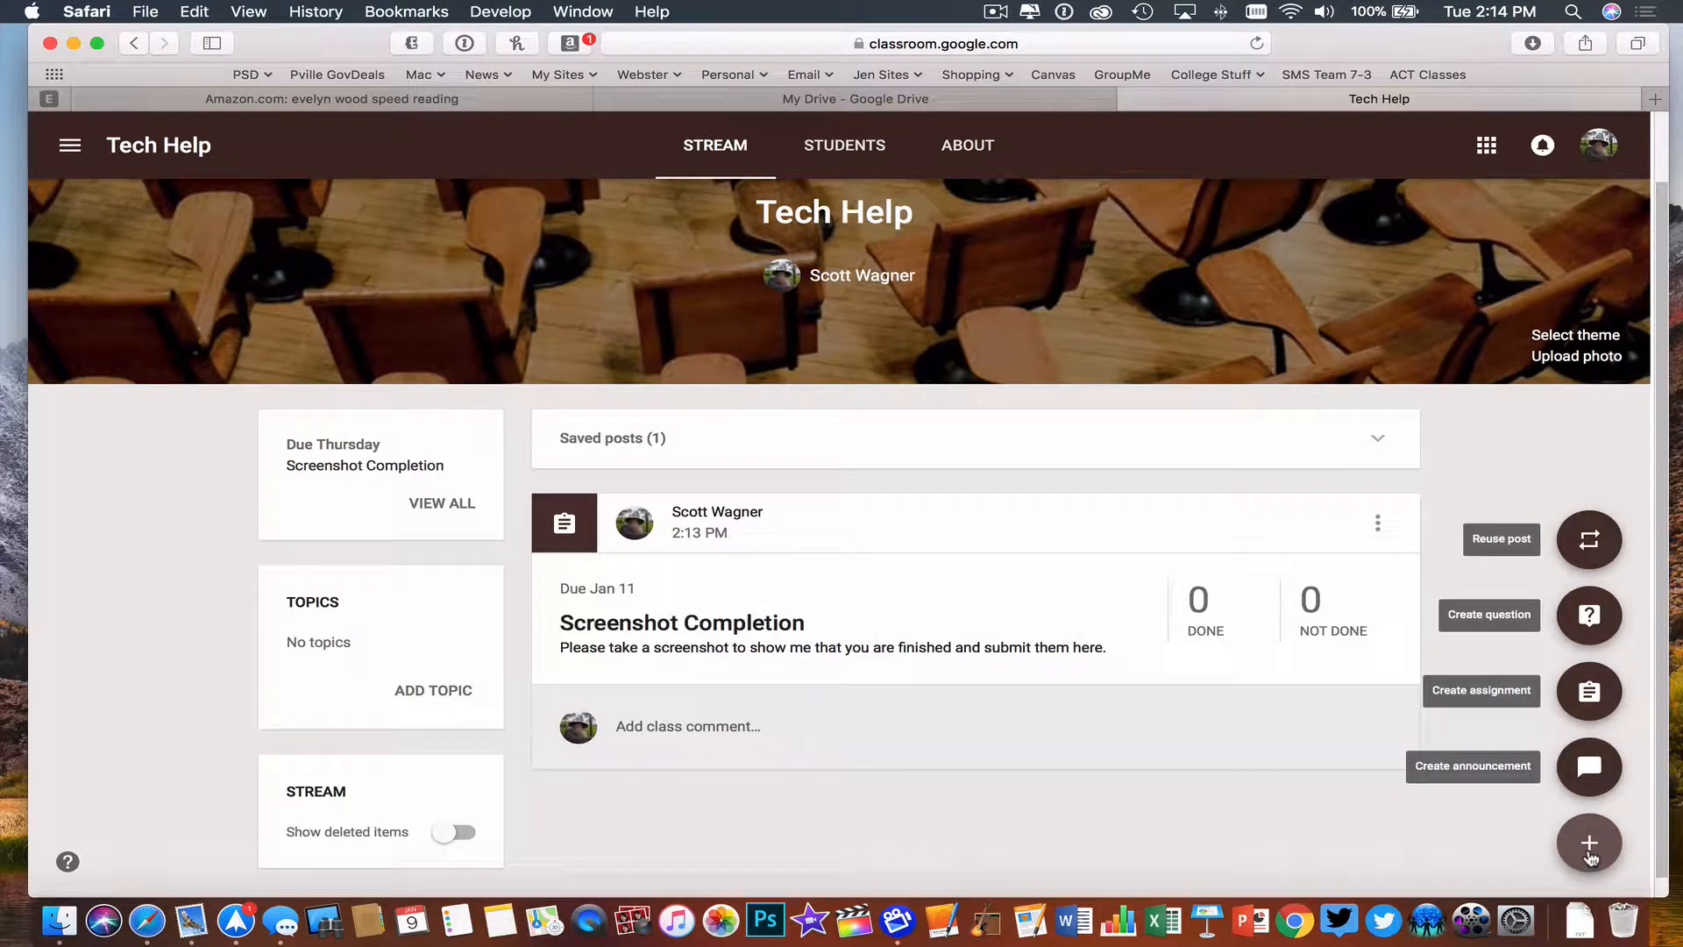
click(736, 103)
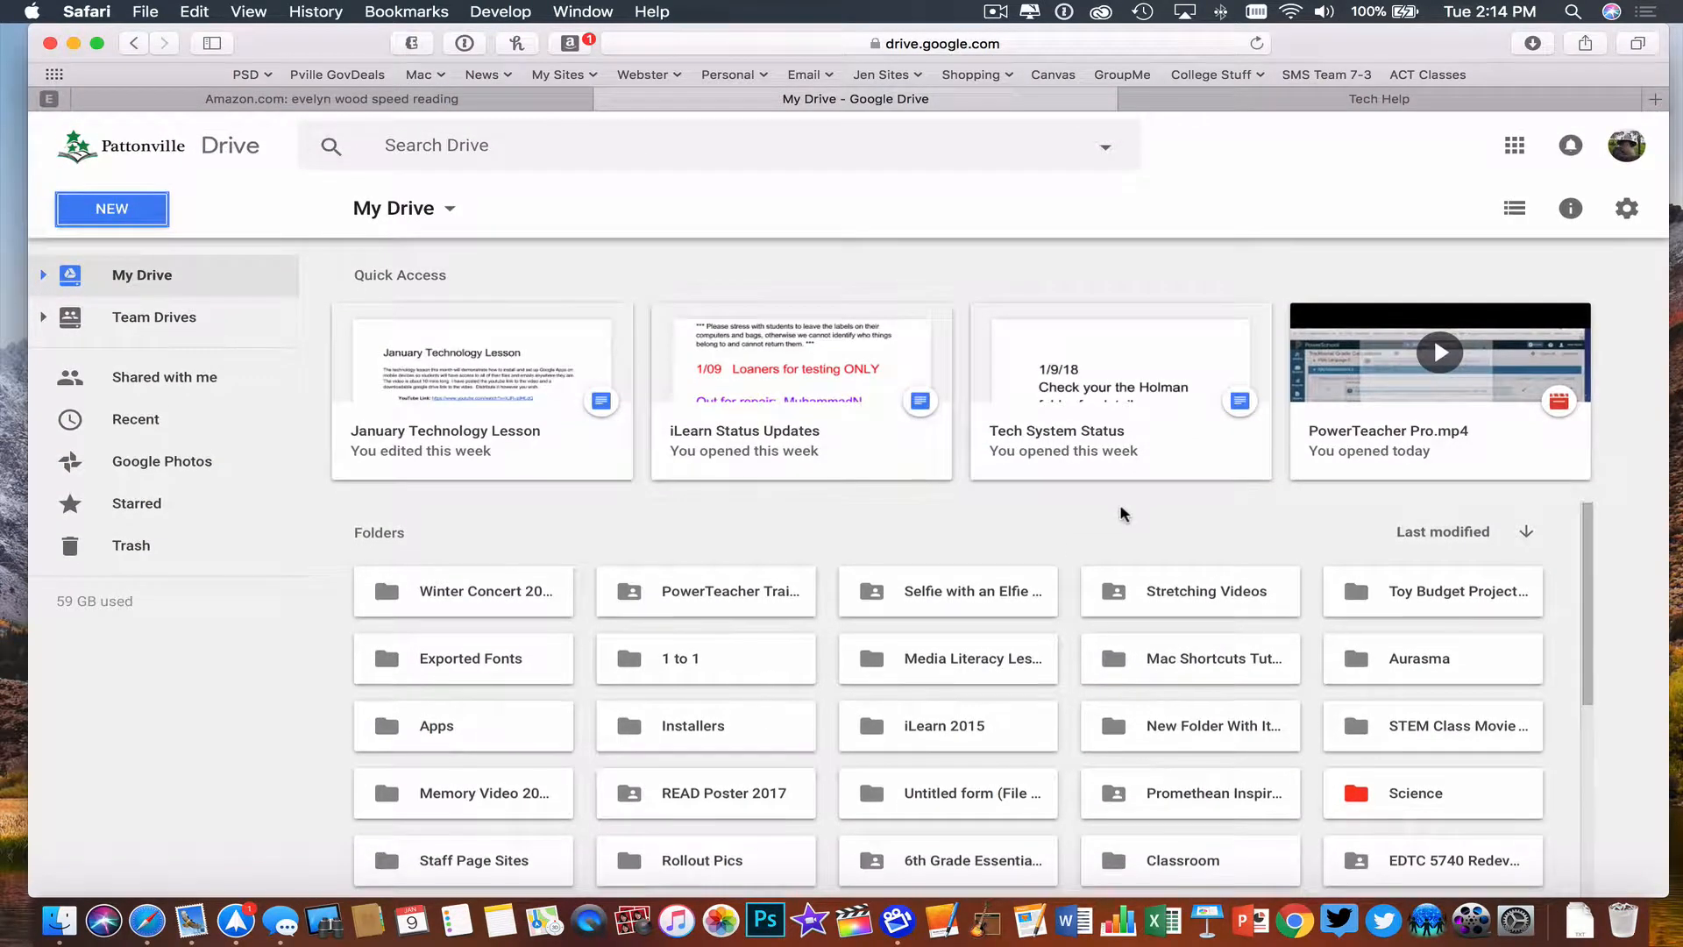
scroll(1122, 513, down, 10)
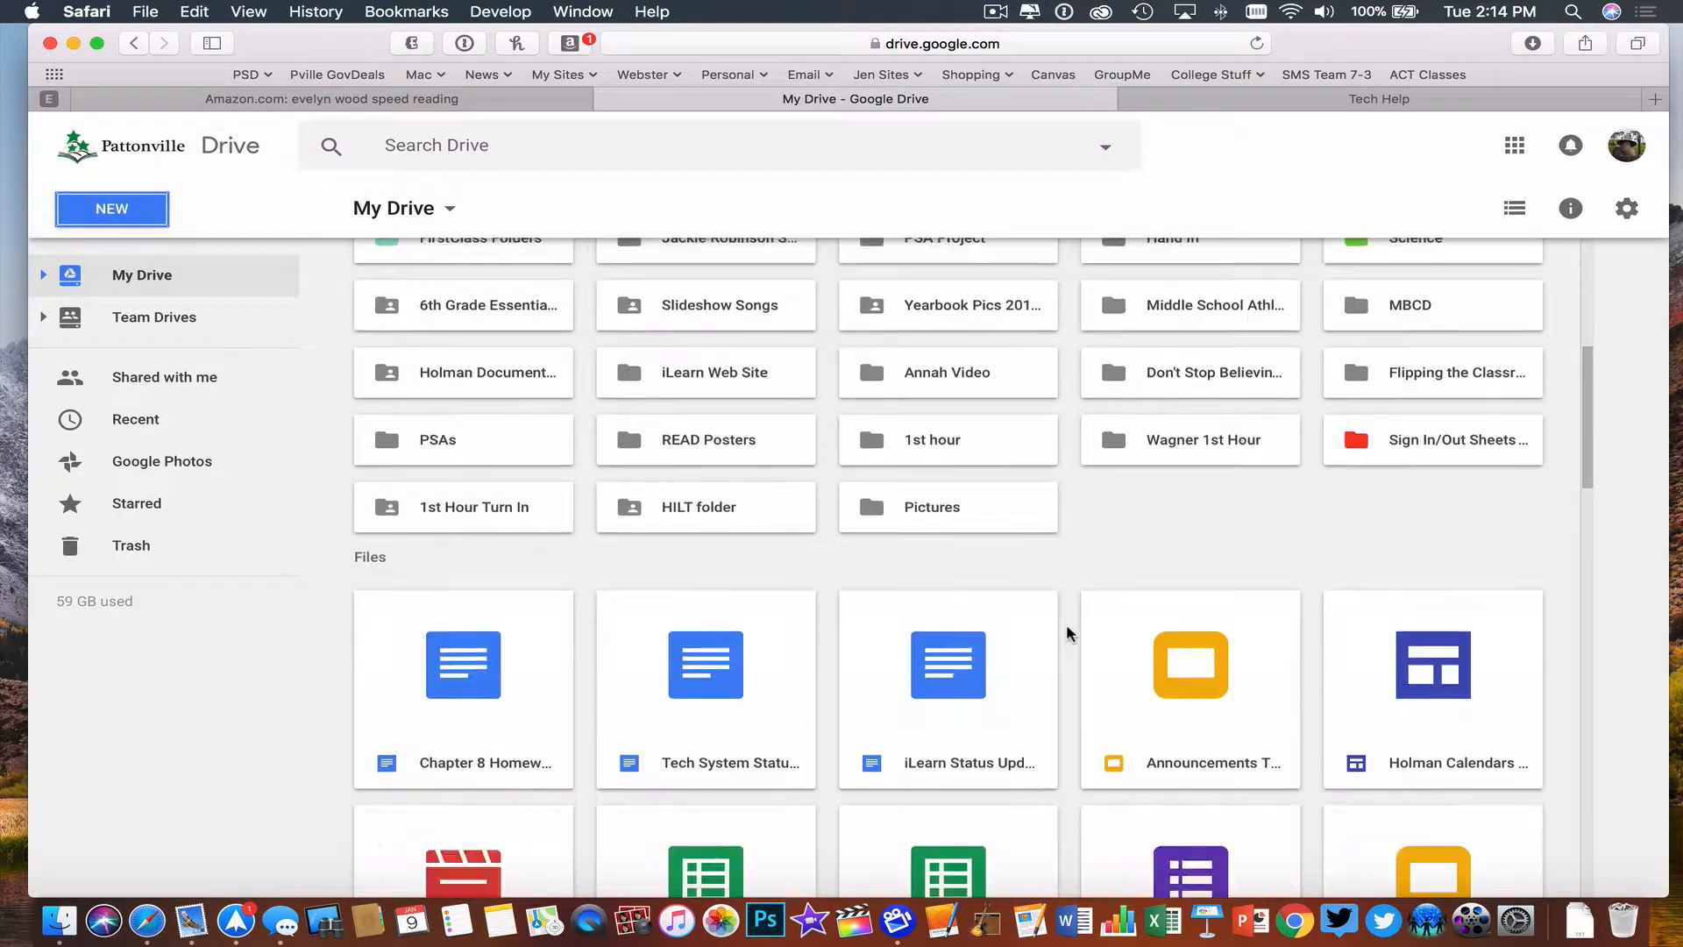
scroll(1052, 631, down, 1)
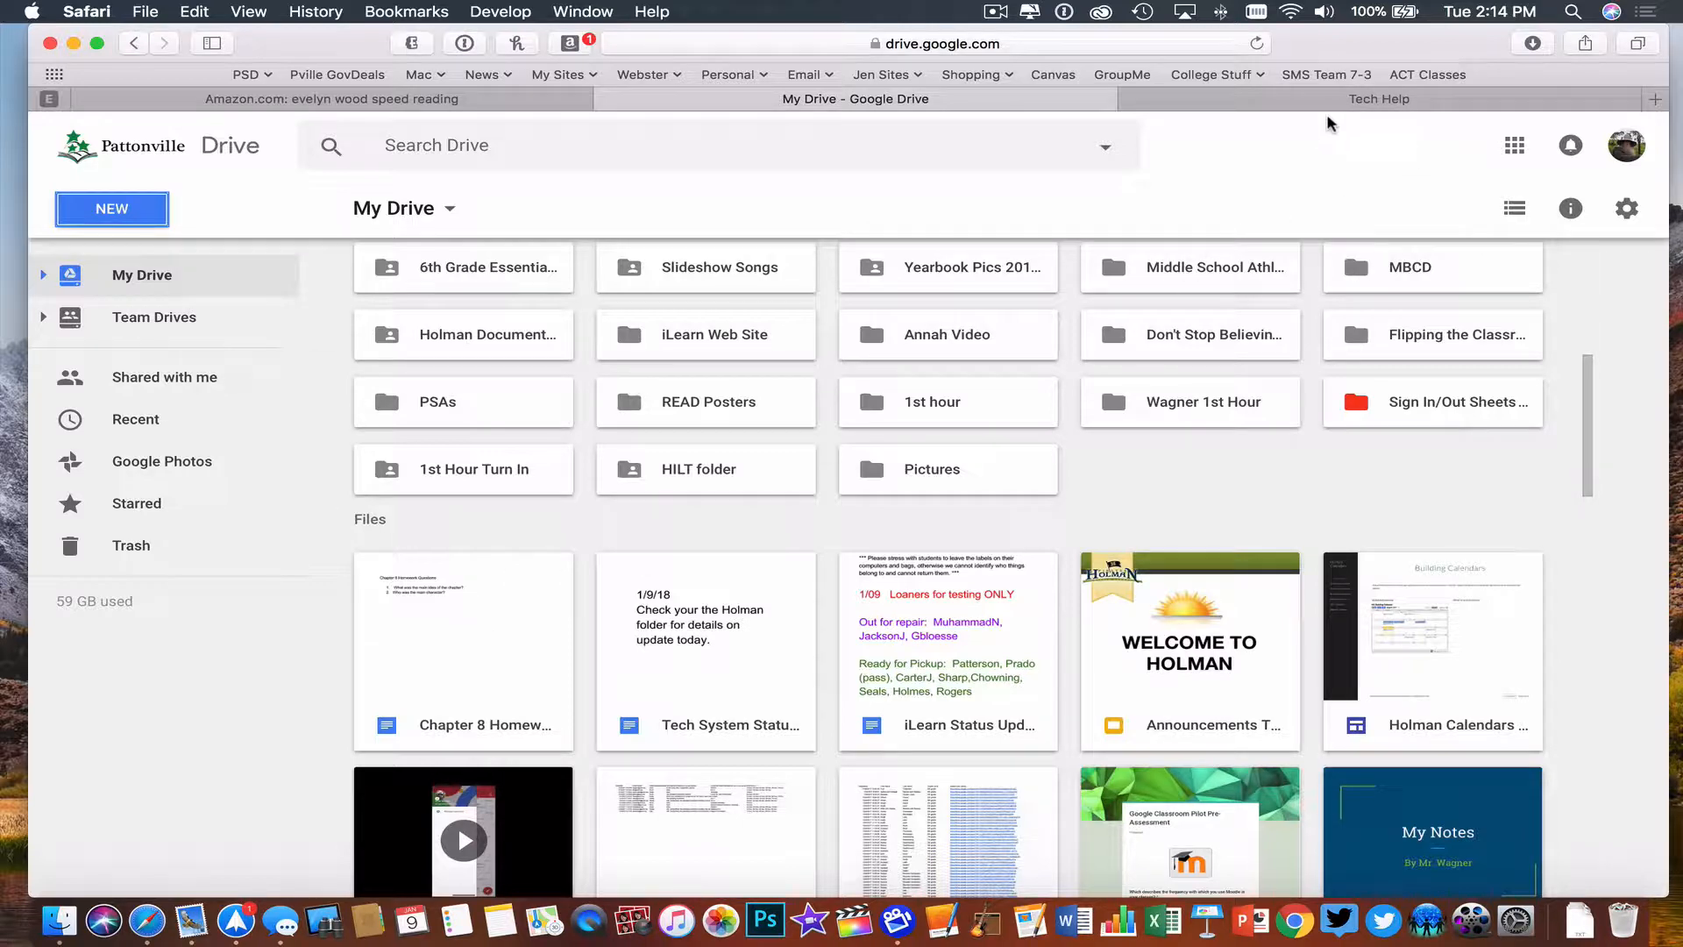
Return to the Tech Help class in Google Classroom and create a new assignment titled "Chapter 8 Questions".
click(1291, 103)
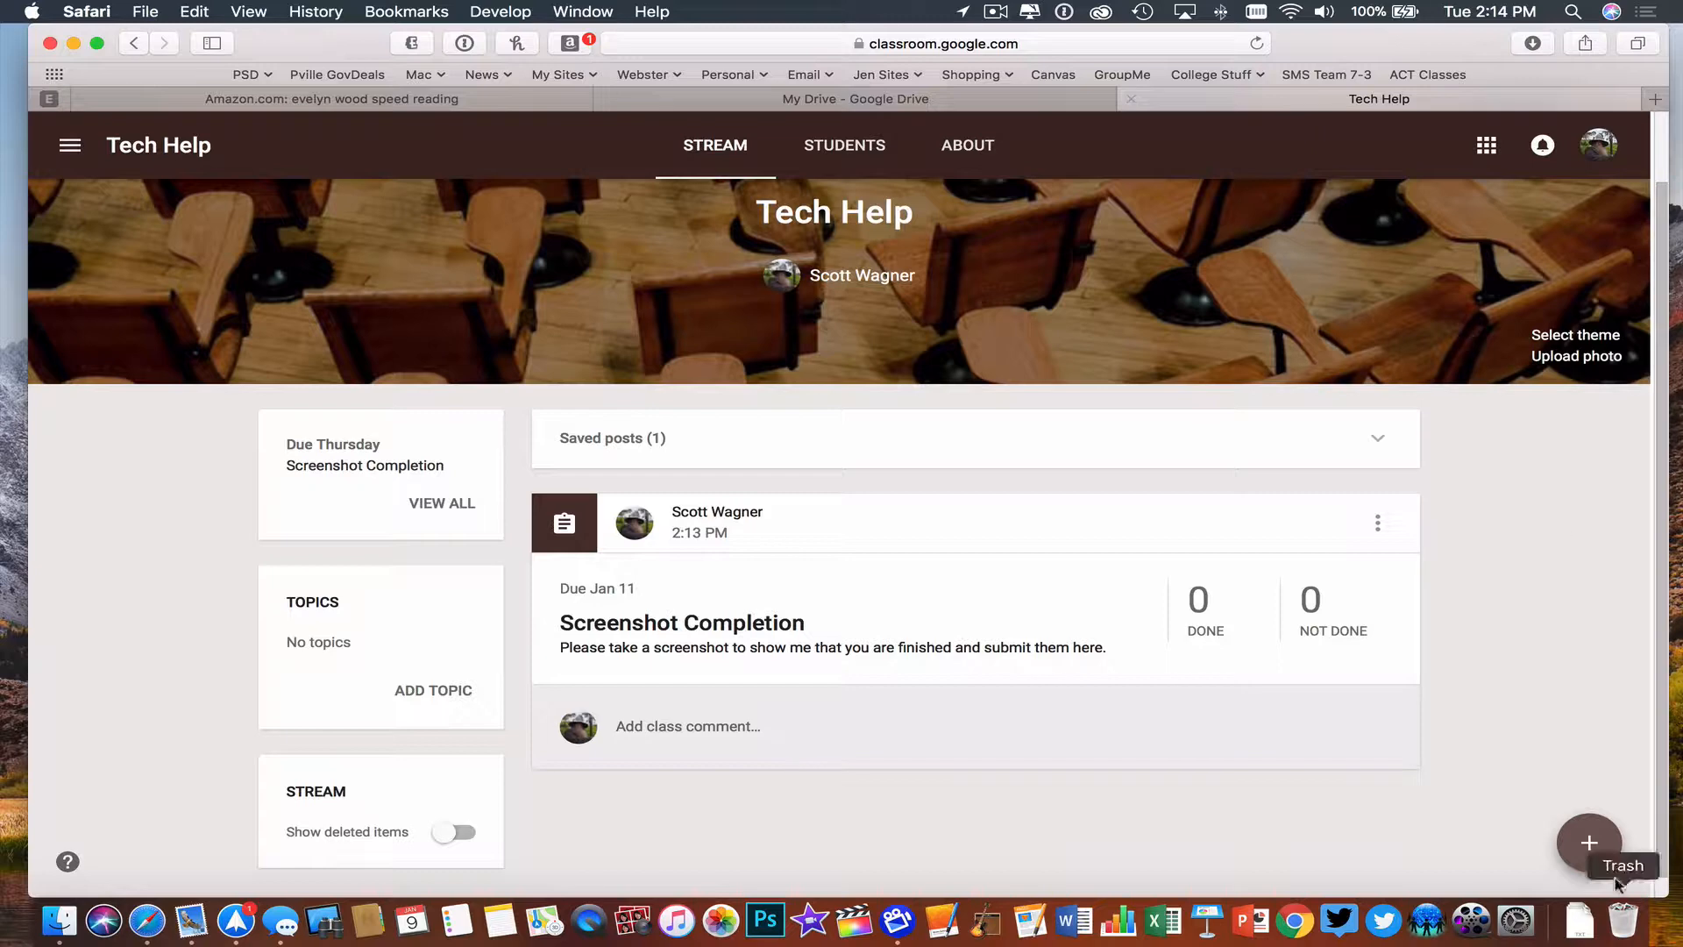
click(1591, 696)
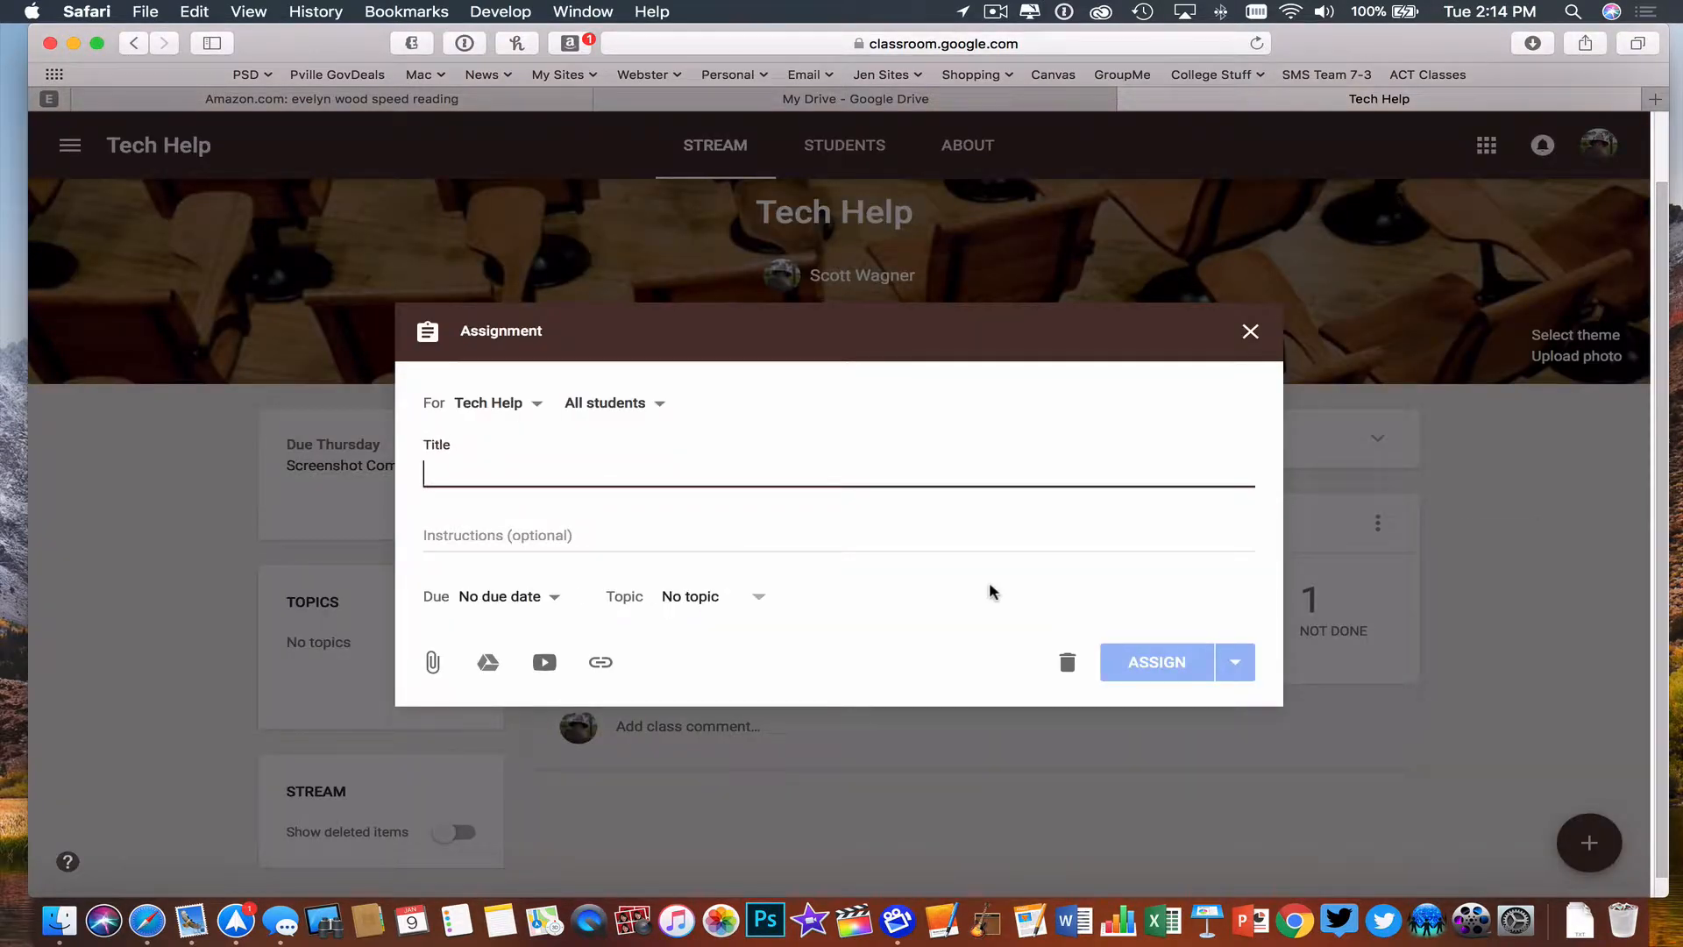
text(Chapter 8 )
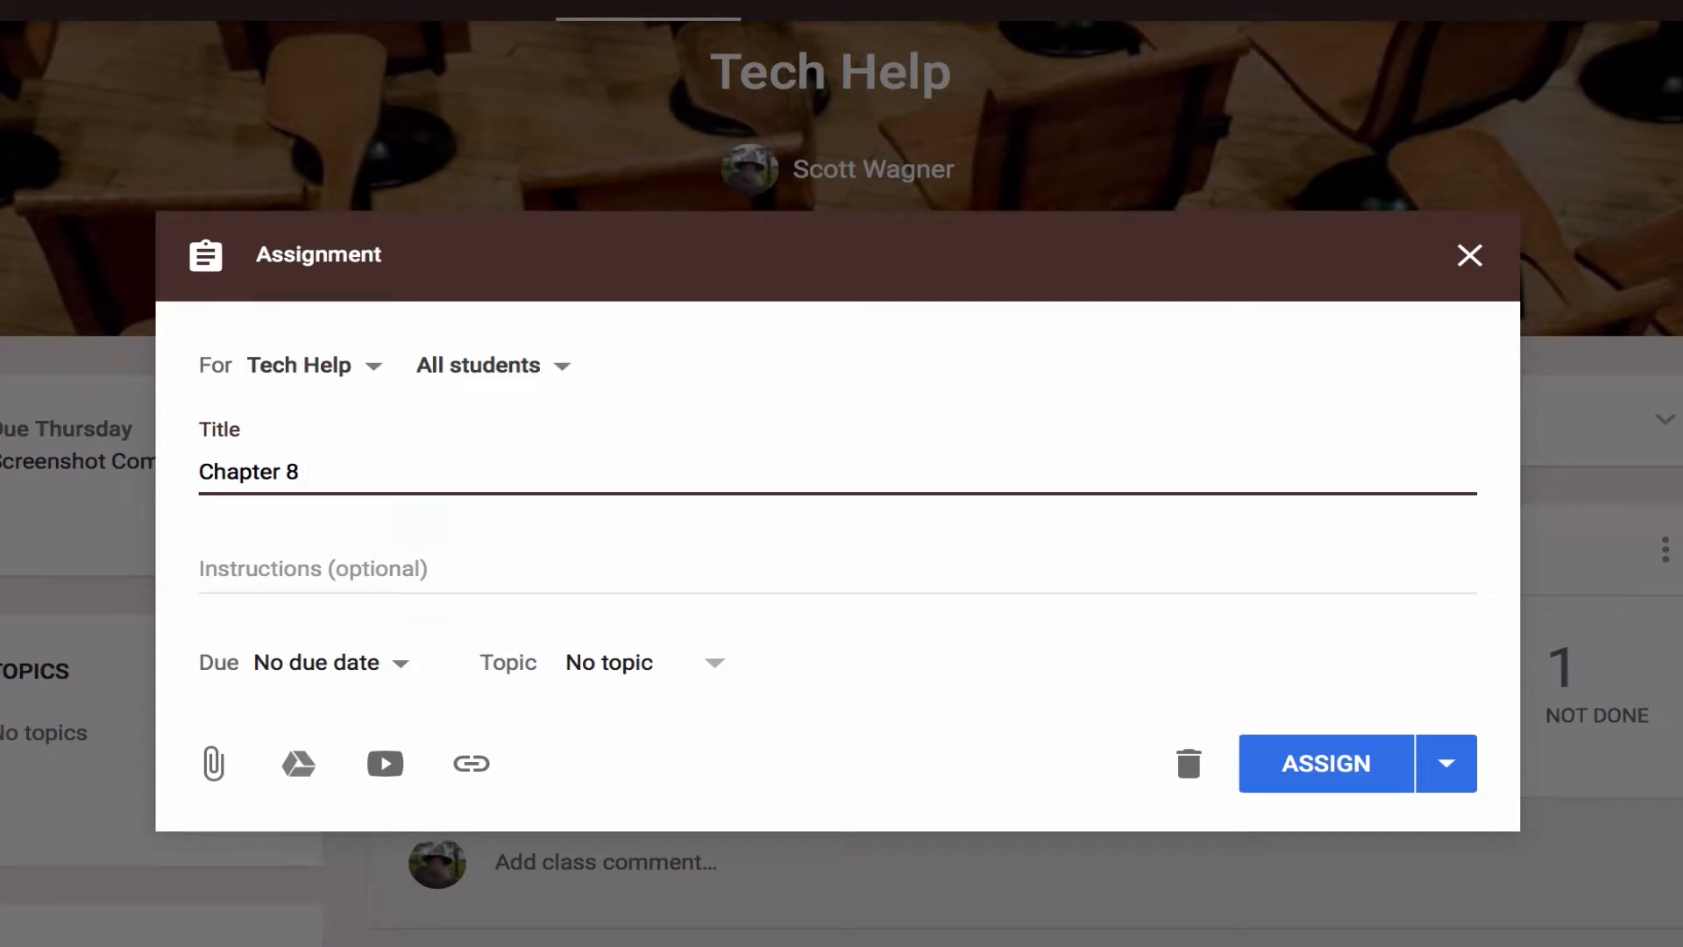
text(Questions)
Add the instructions "Please answer all the questions in complete sentences and submit when you are finished.".
click(353, 581)
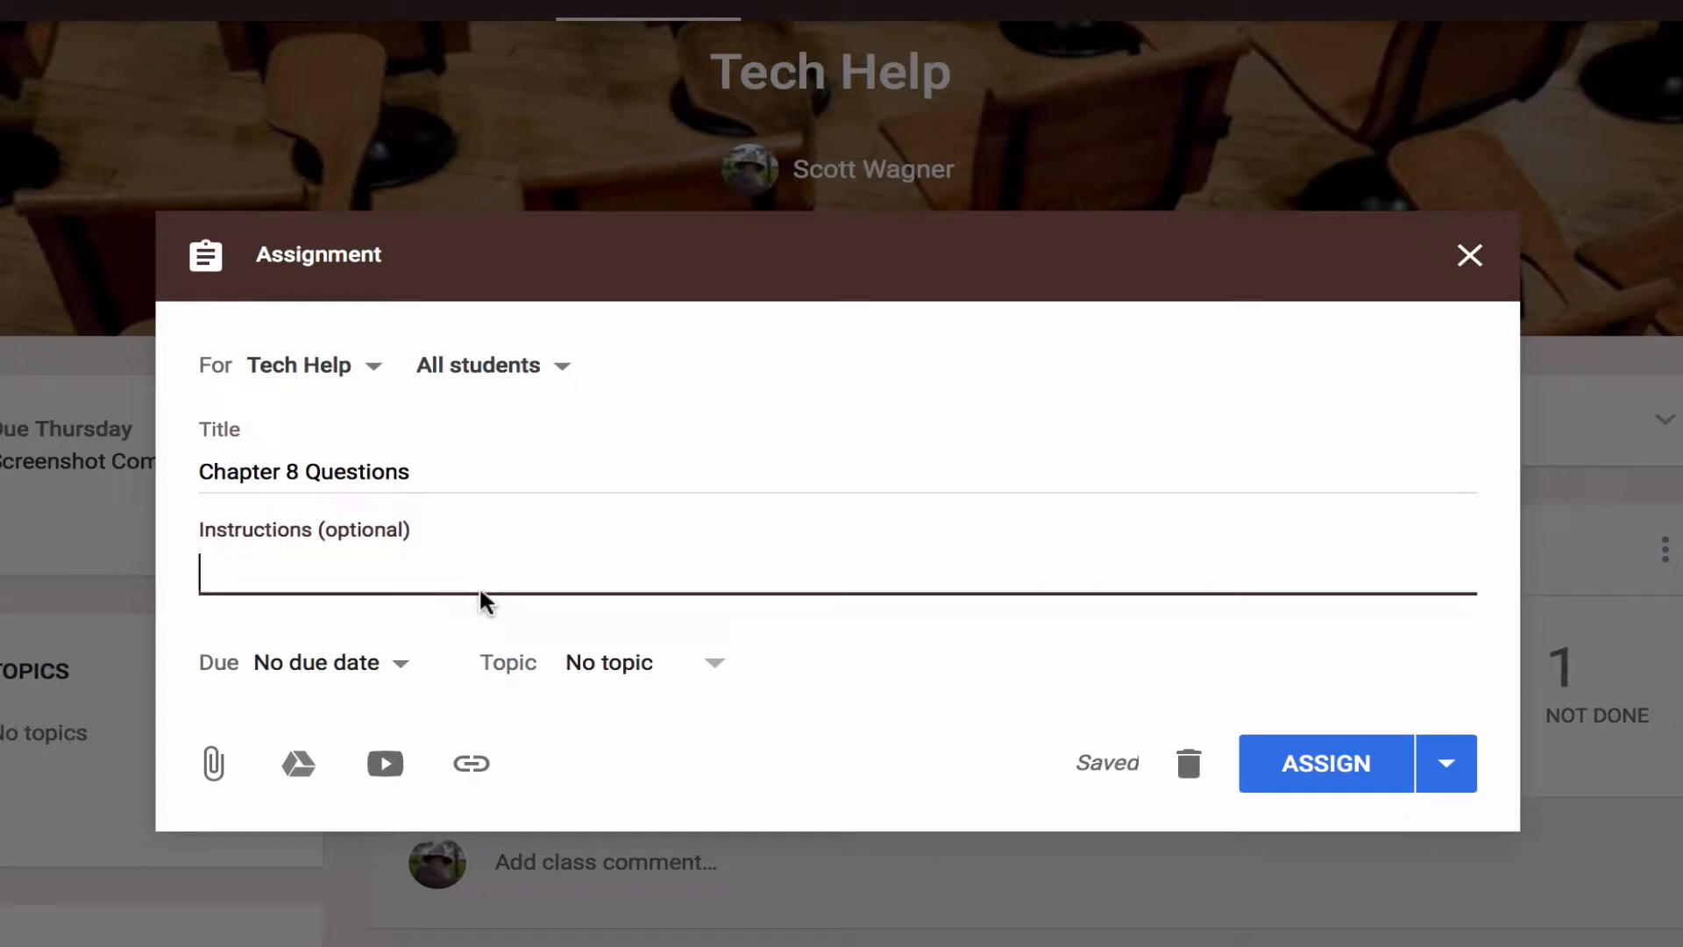
text(Please answe)
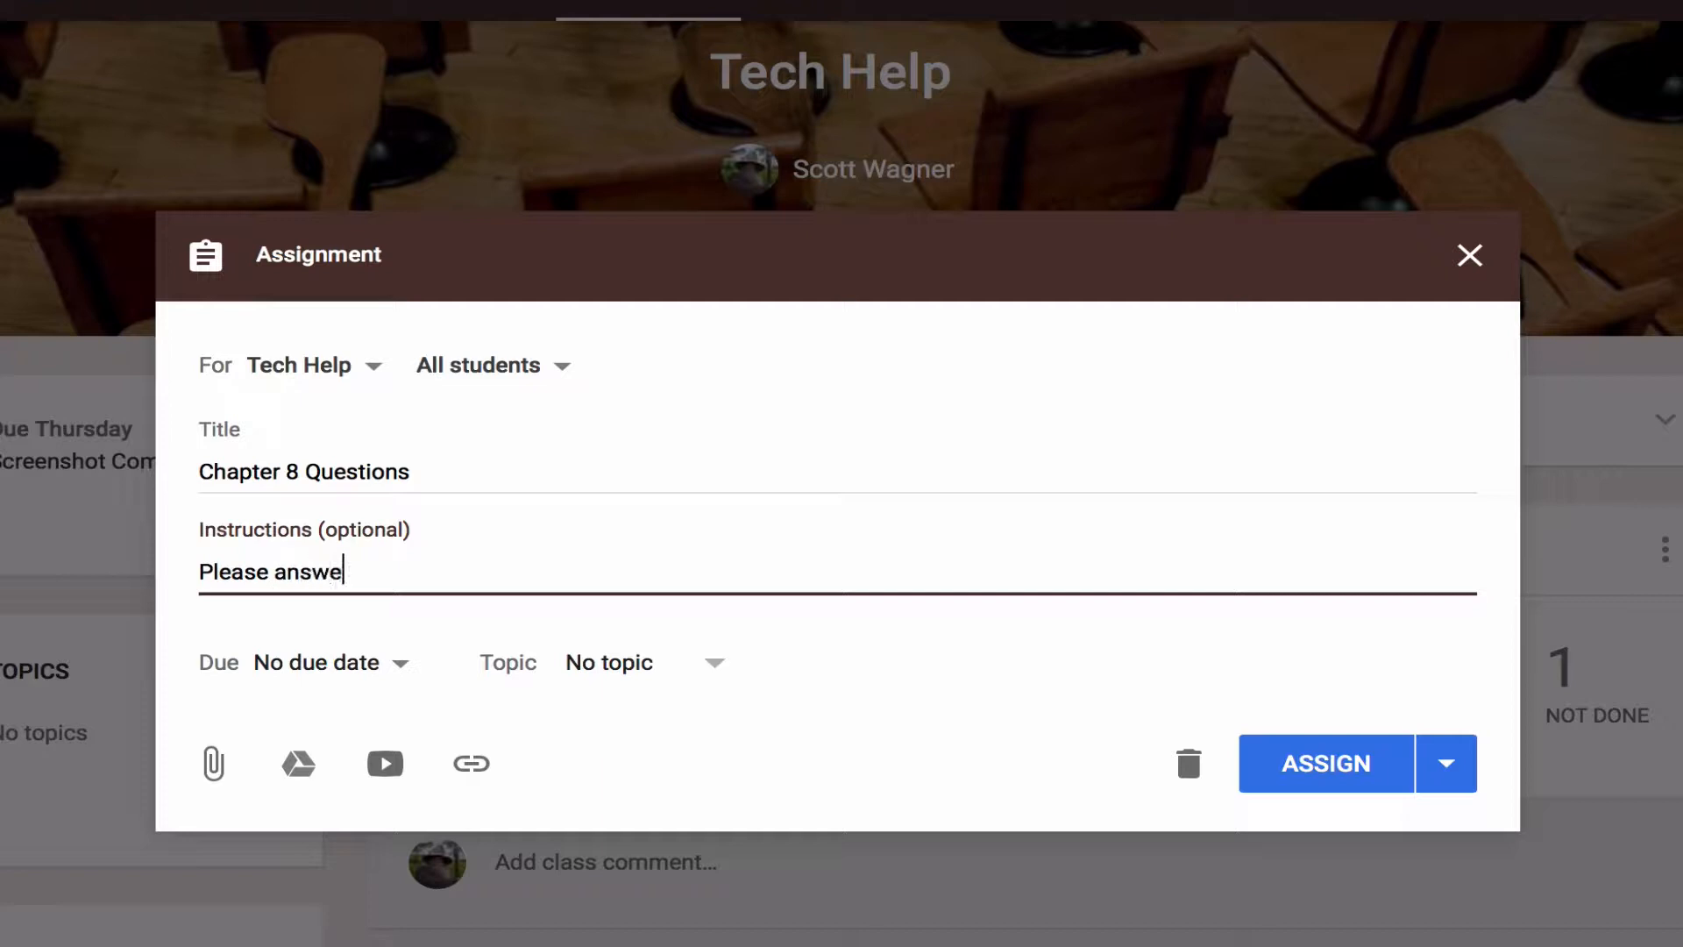
text(r all the questio)
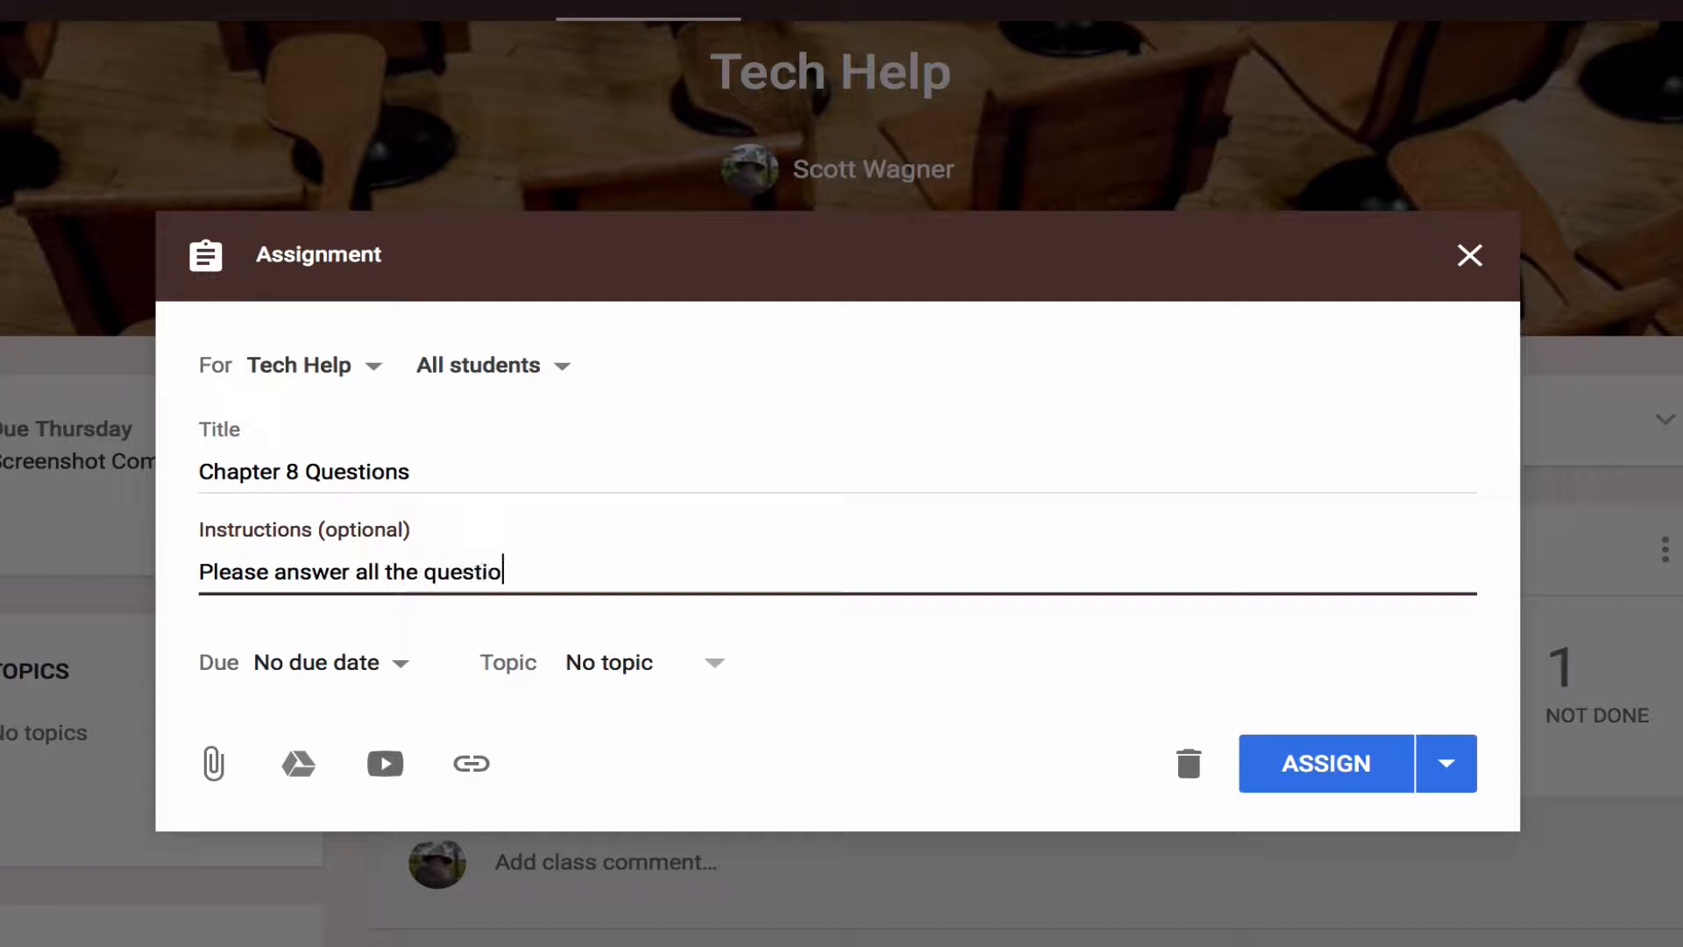
text(ns in compl)
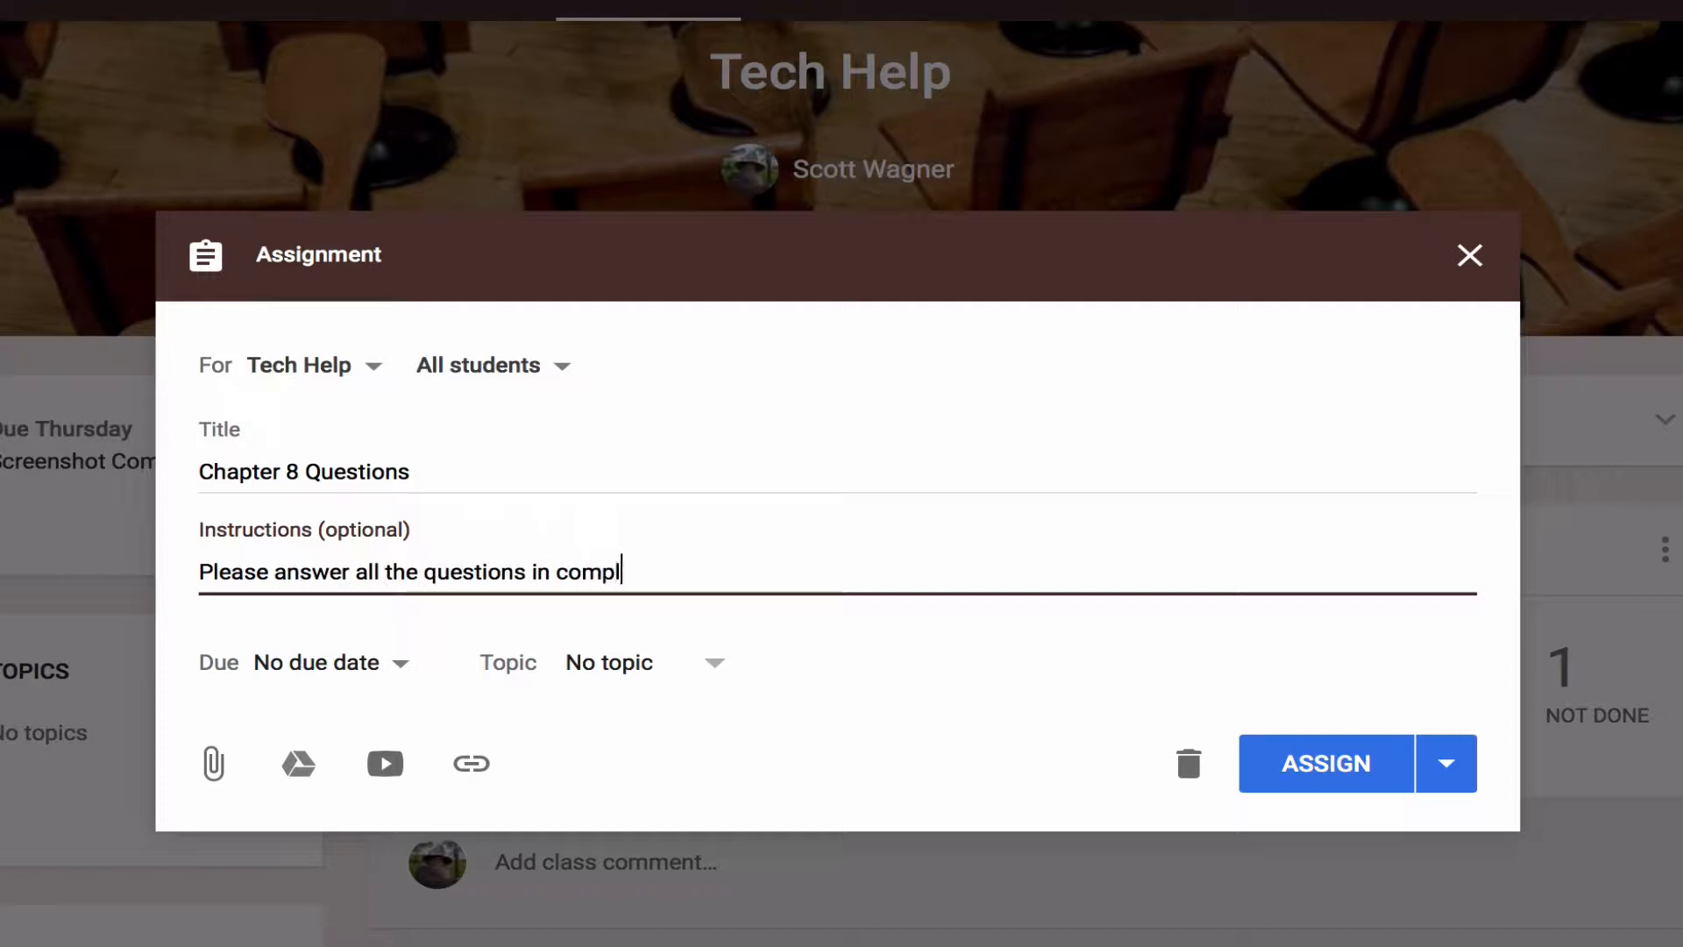
text(ete sentences)
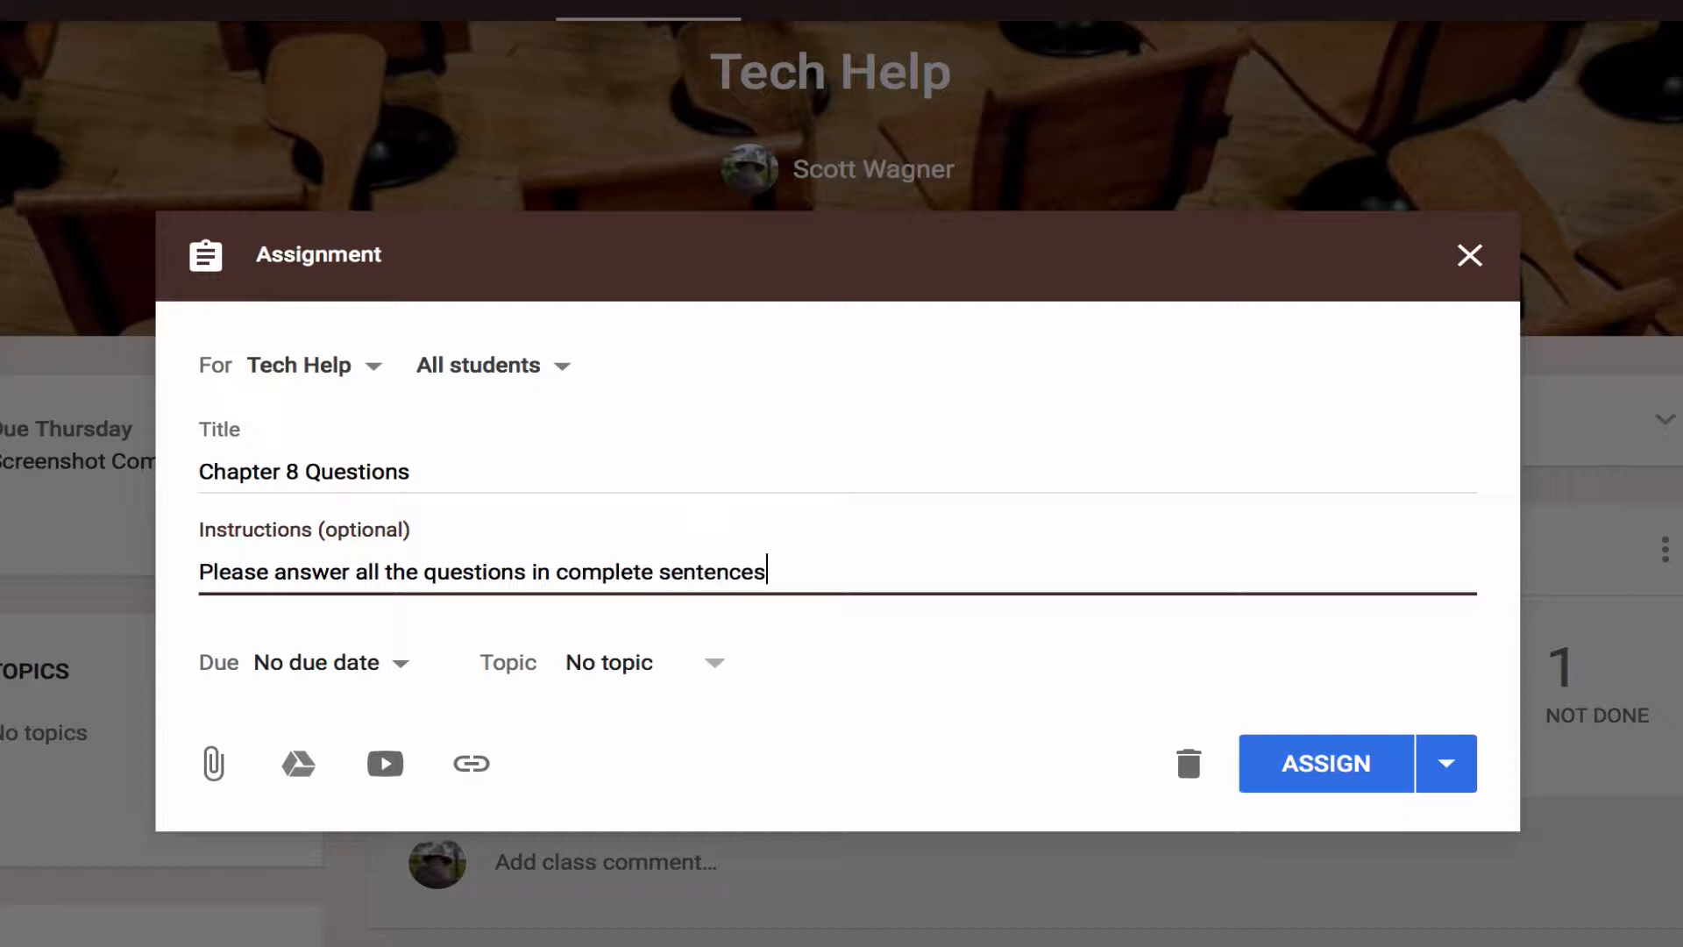
text( and submit )
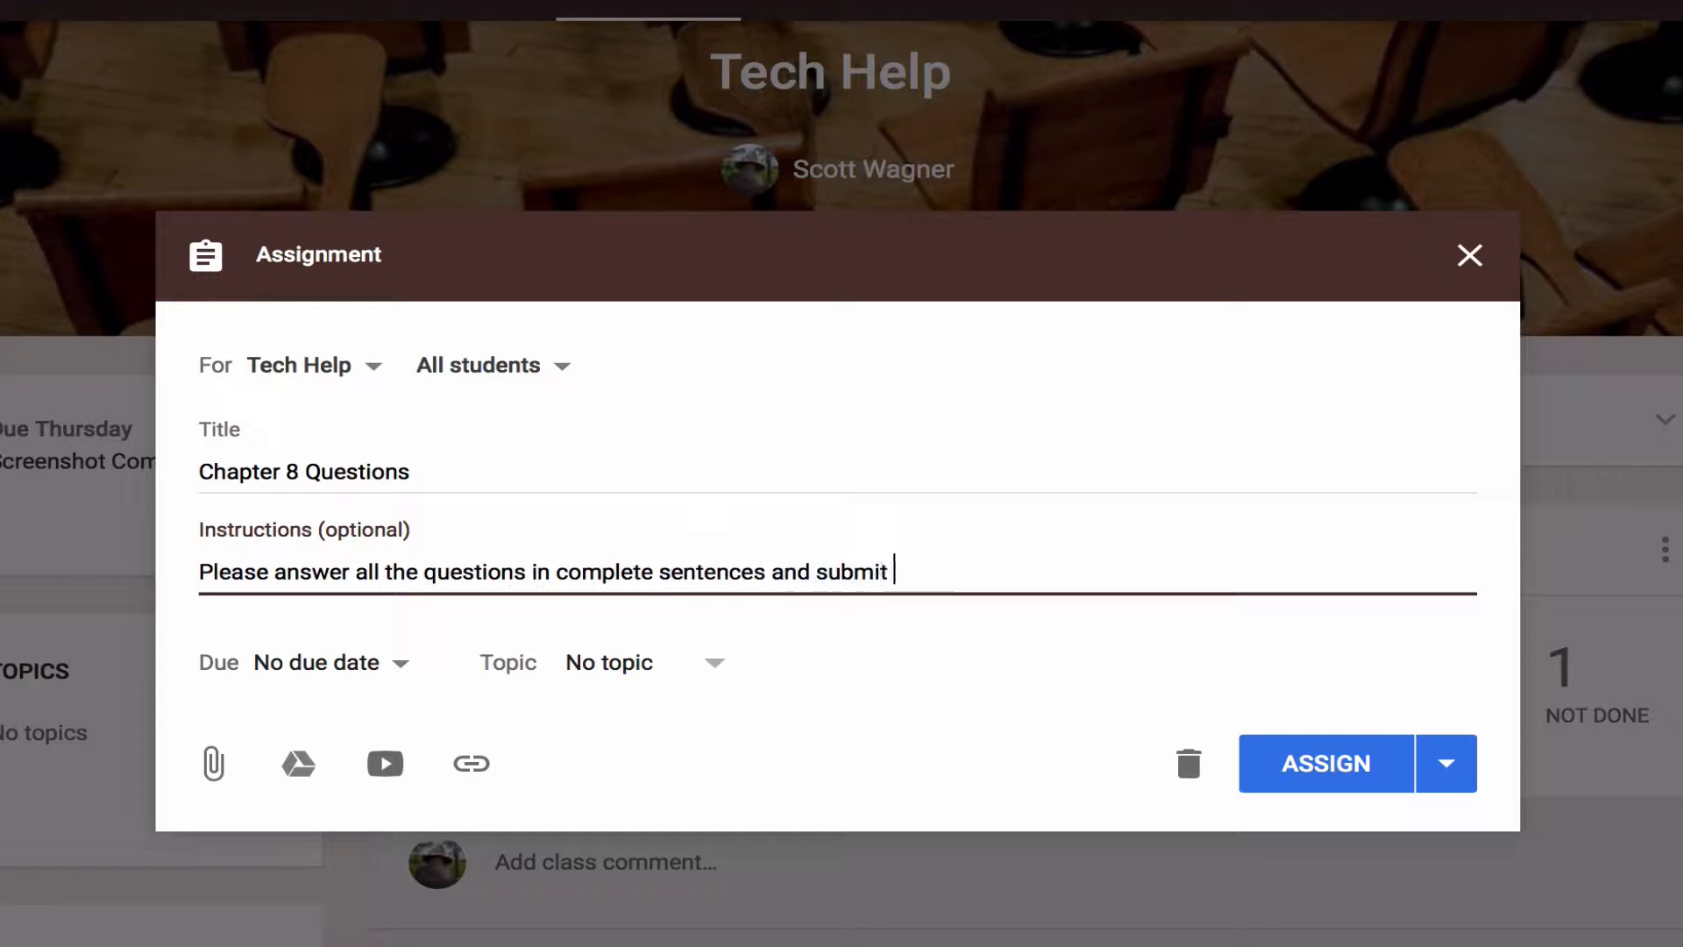
text(when you are fi)
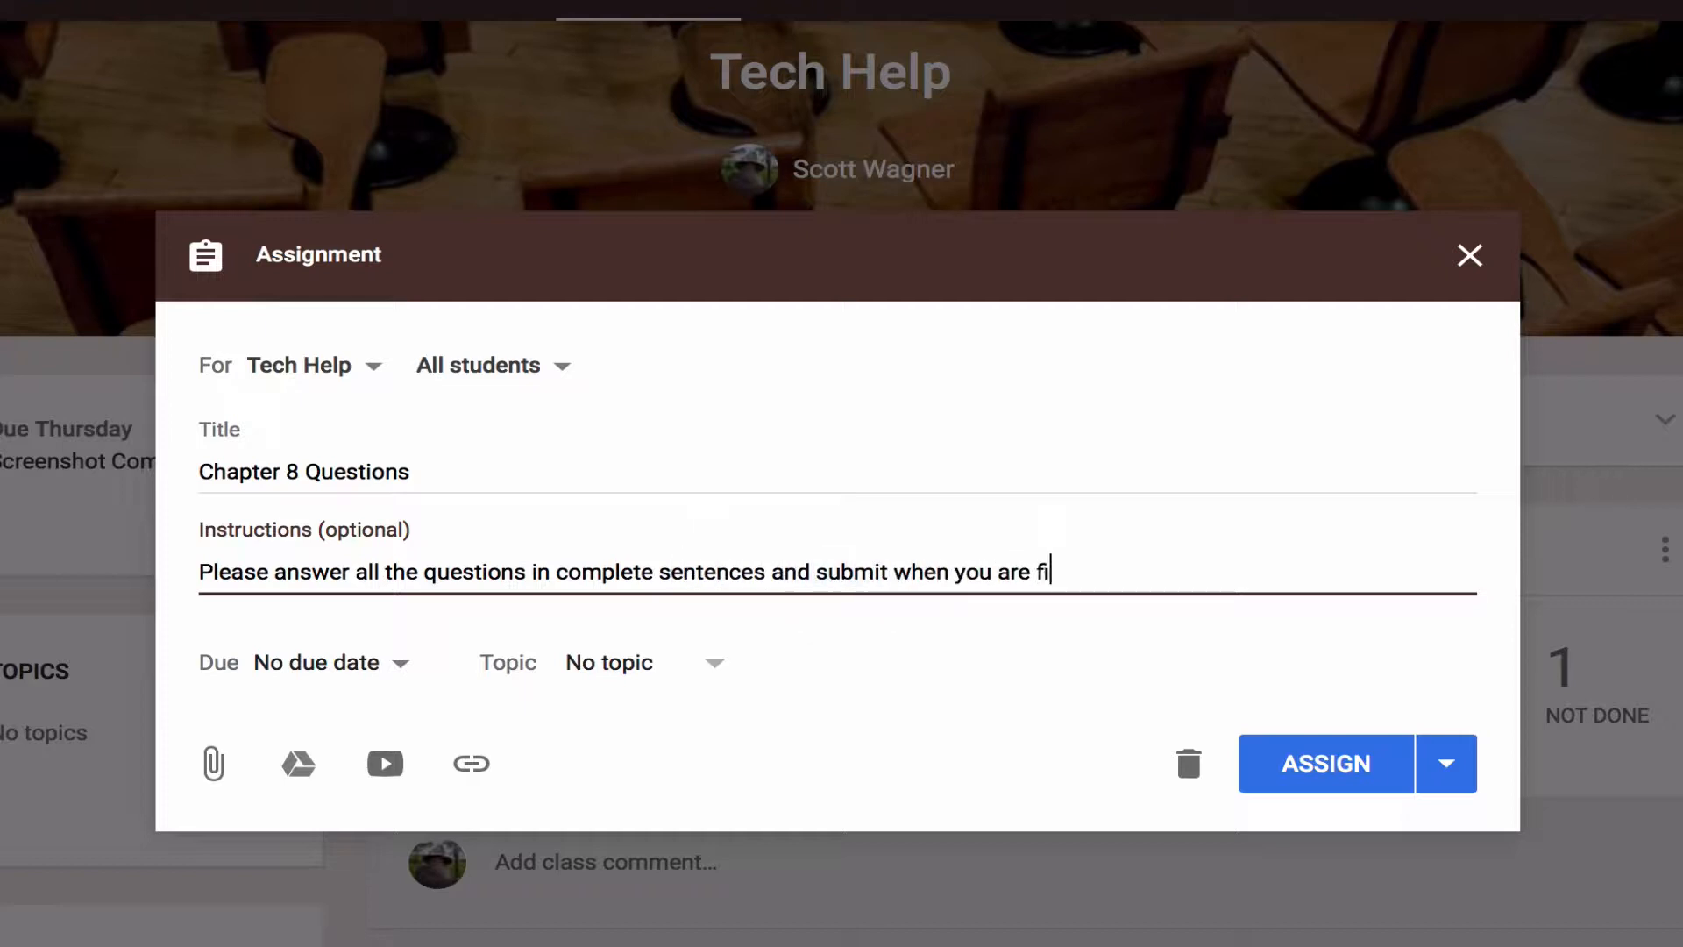
text(nished.)
Set the Chapter 8 Questions assignment's due date to Jan 12, 2018.
click(326, 662)
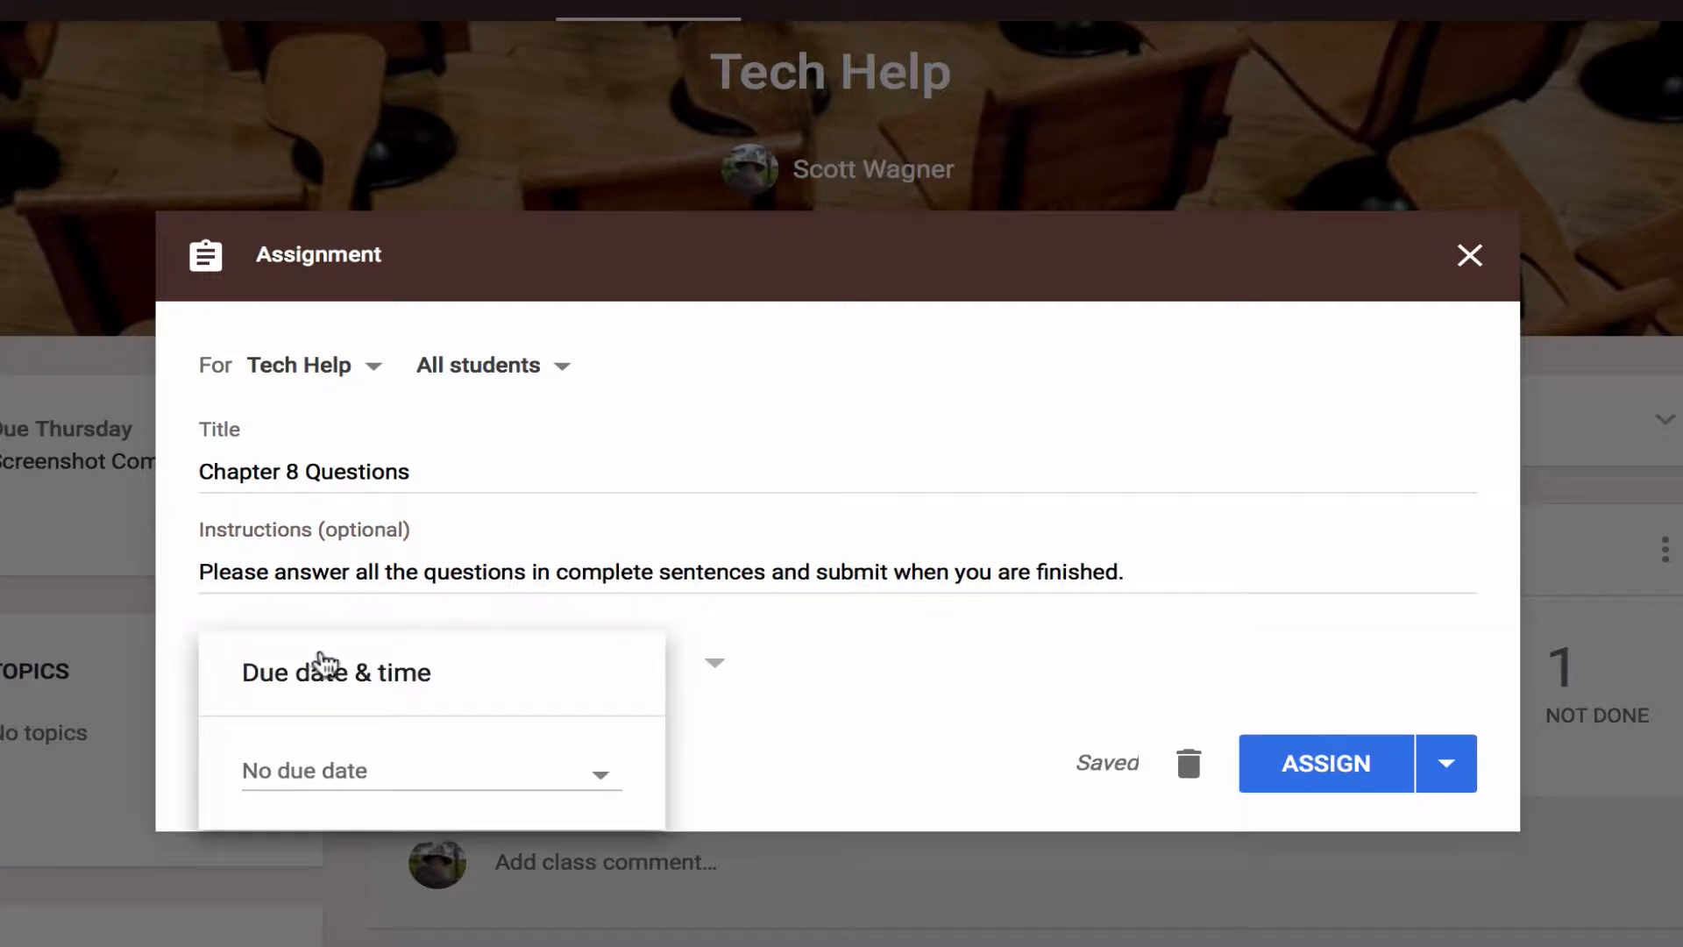
click(579, 778)
click(552, 937)
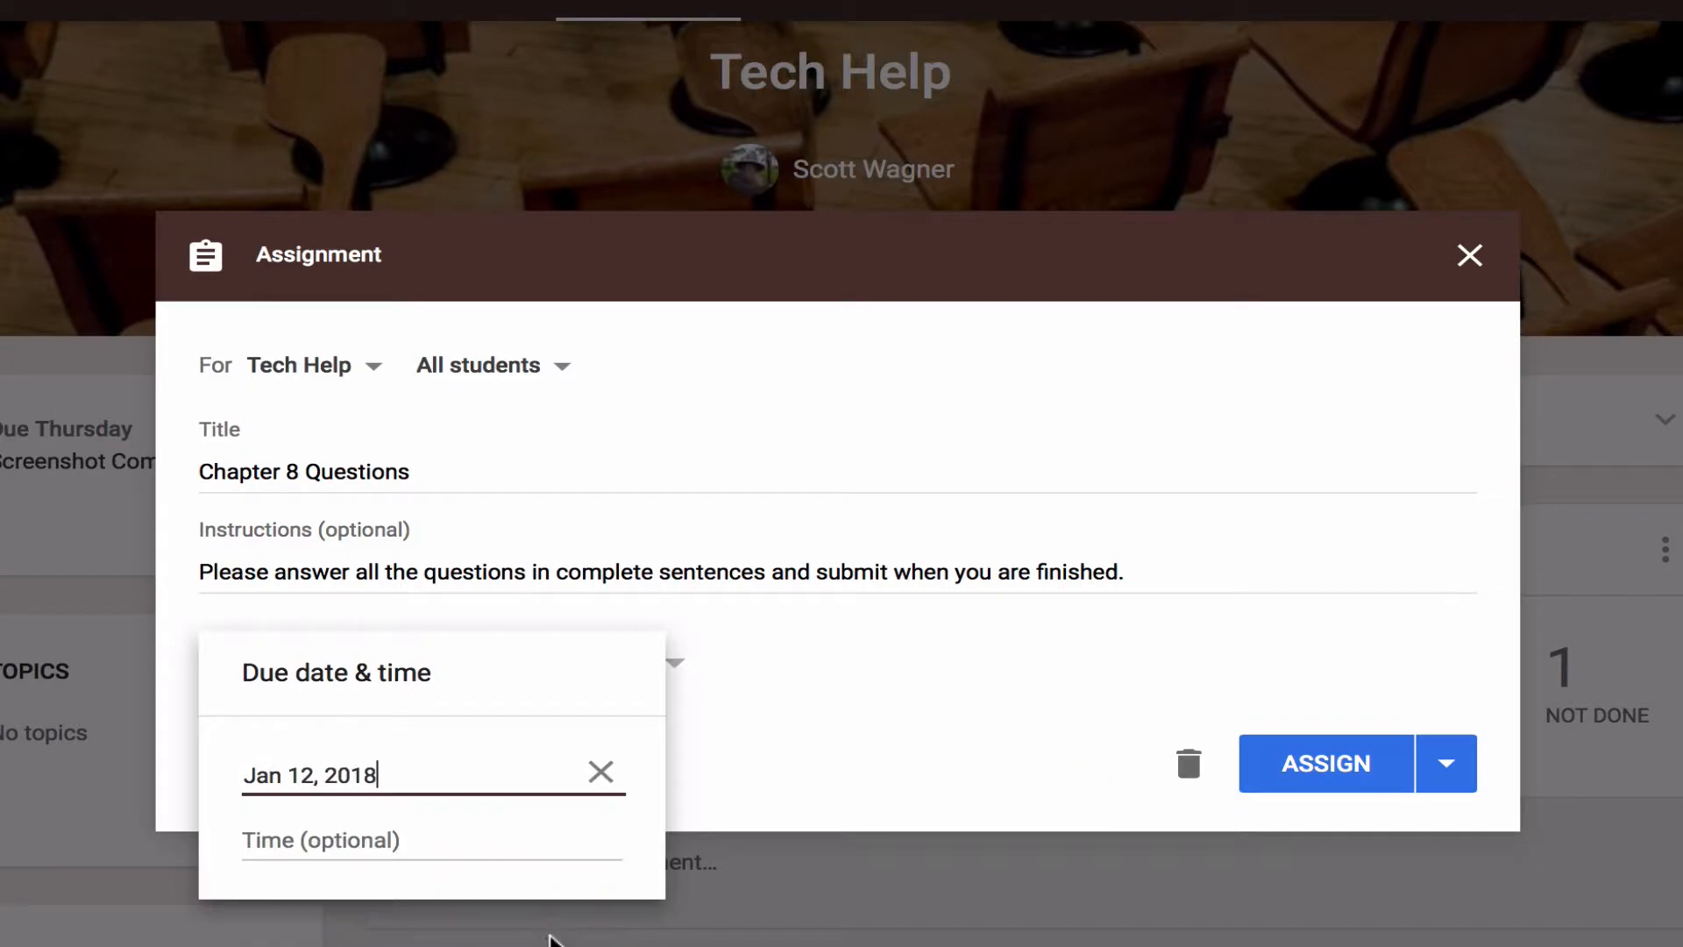
click(747, 729)
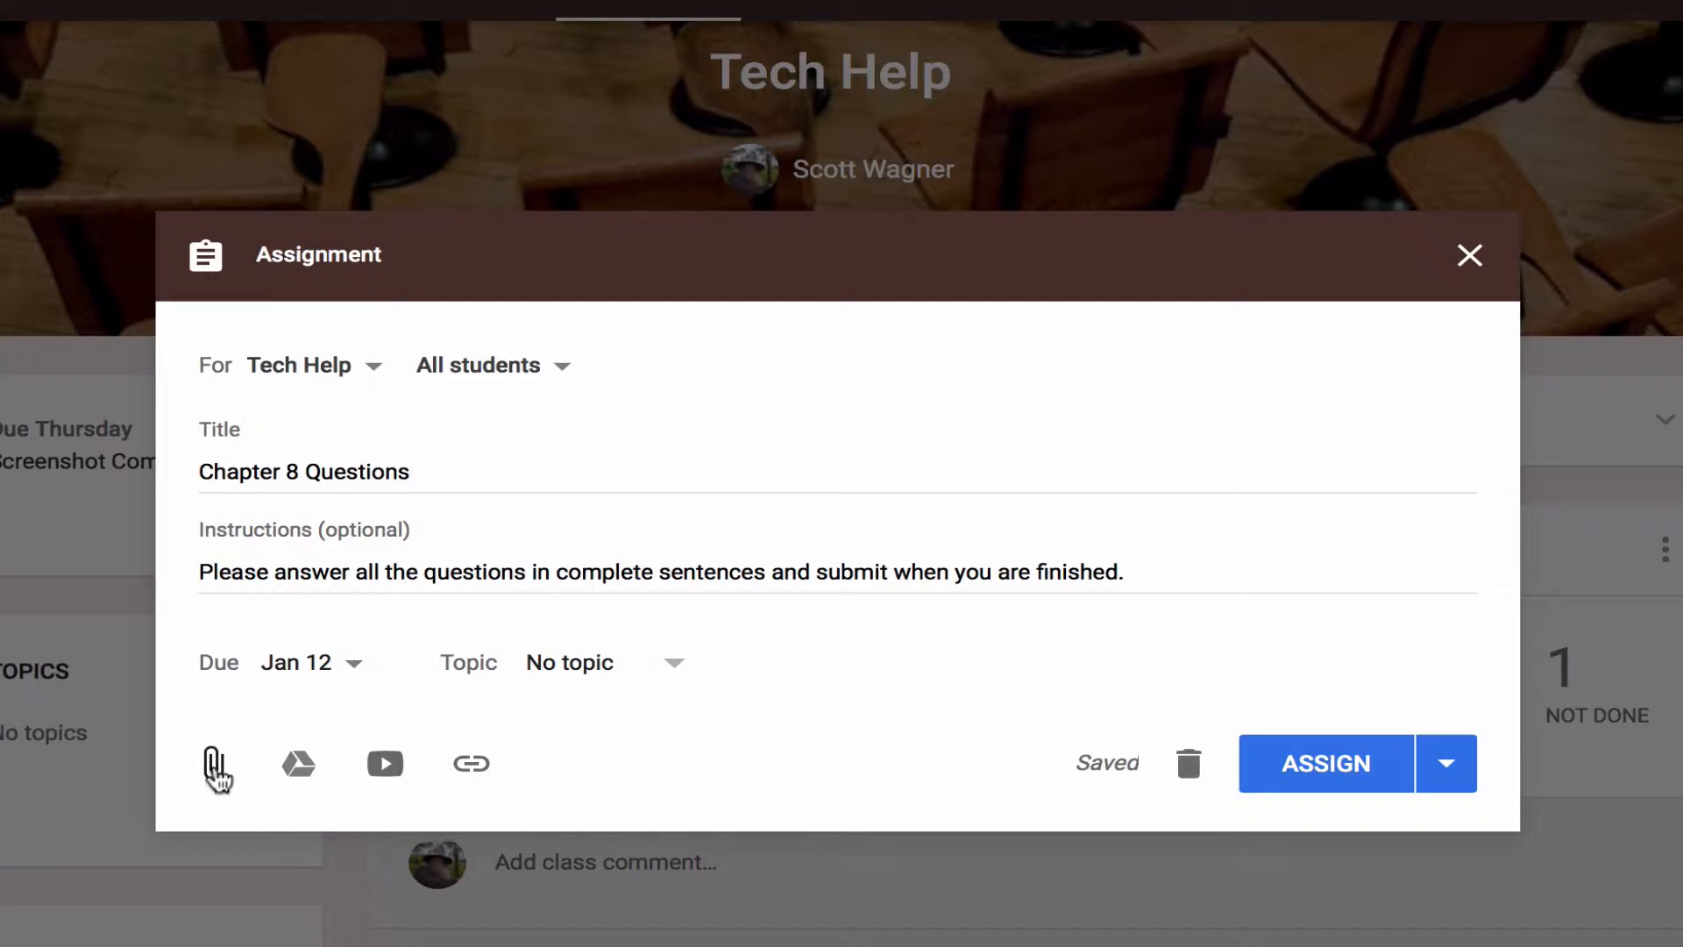
Attach the Chapter 8 Homework Questions document from Google Drive to the assignment.
click(299, 765)
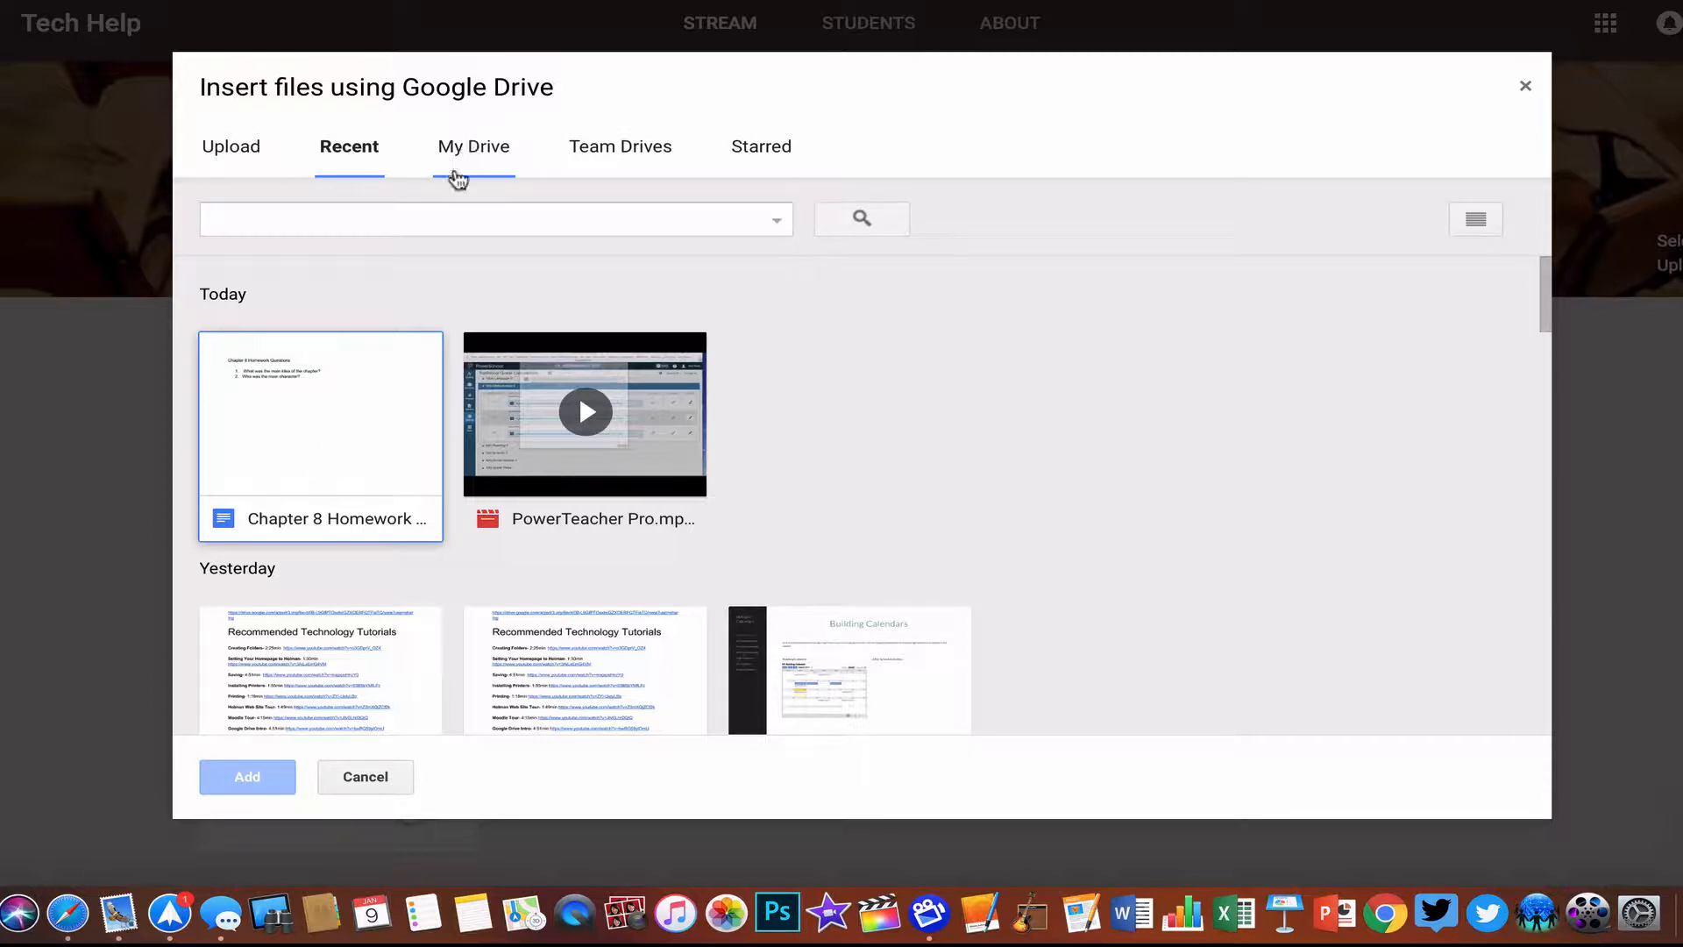
click(364, 440)
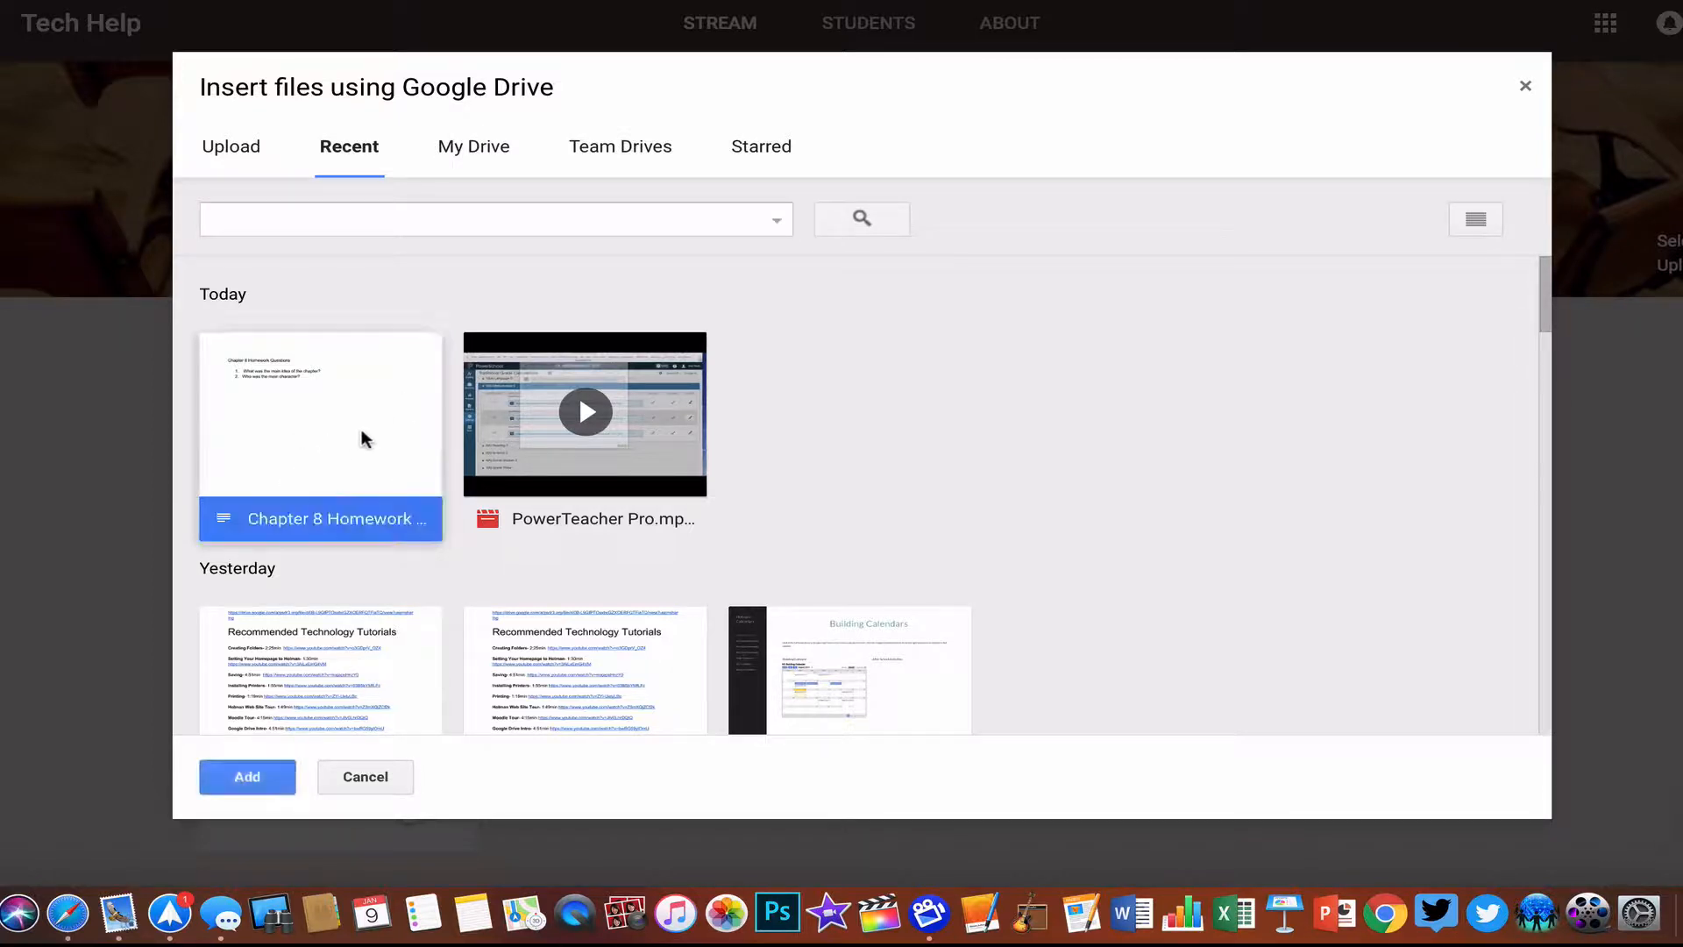
click(248, 778)
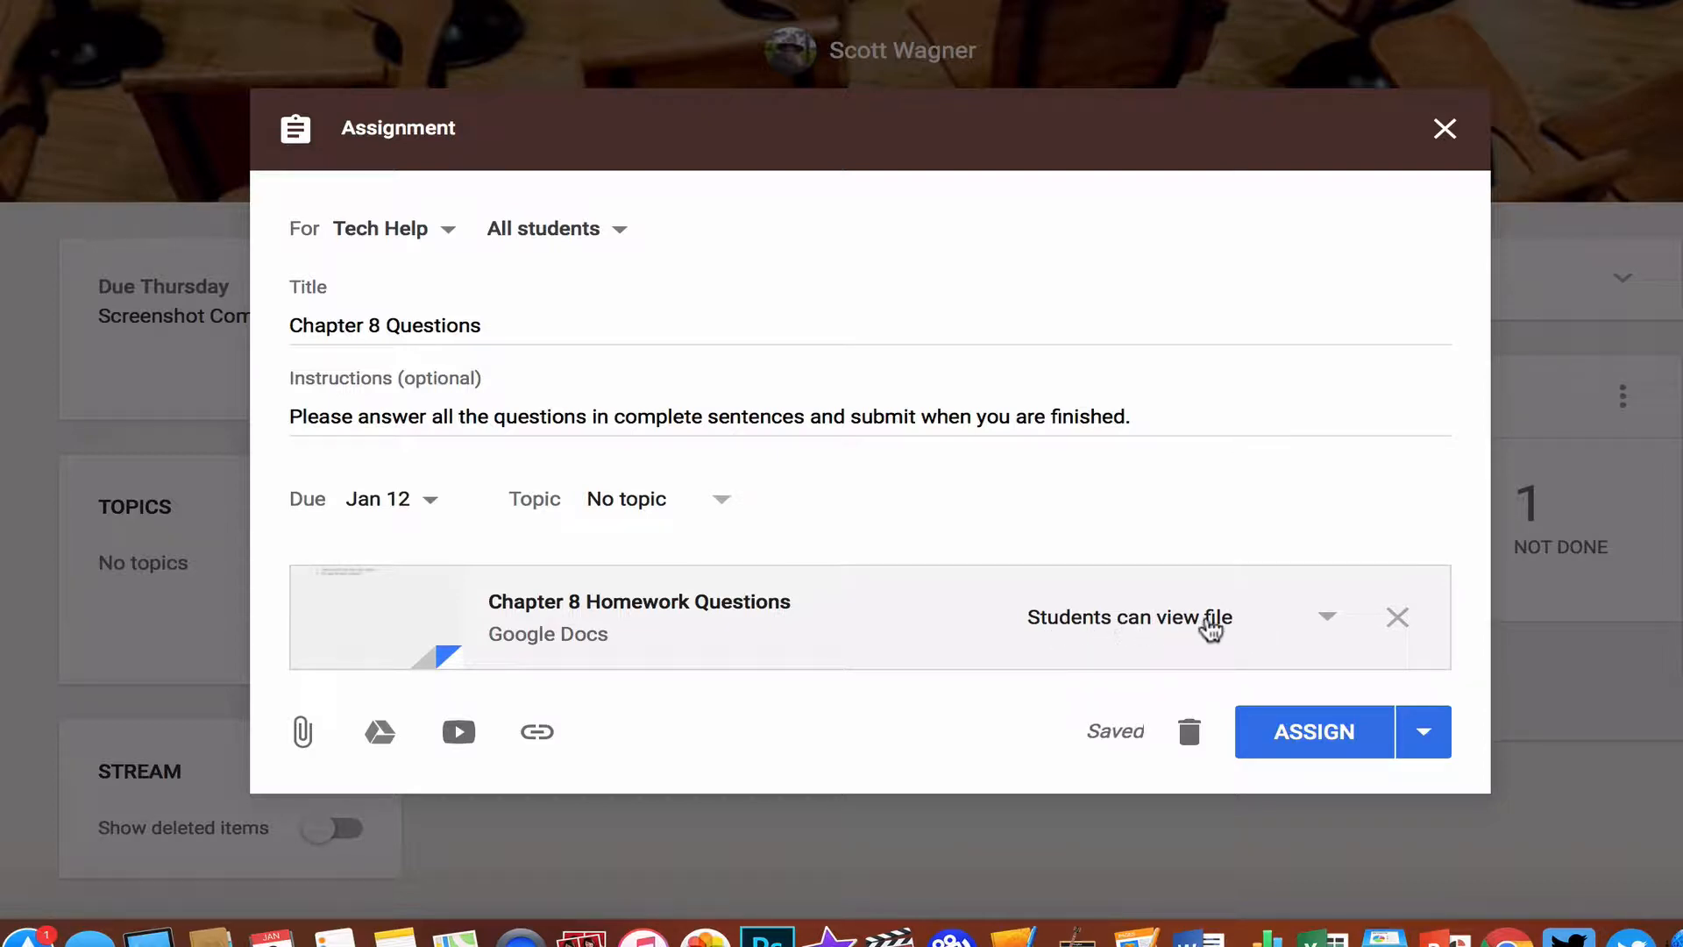
Set the student access for the attached Chapter 8 Homework Questions document to "Make a copy for each student".
click(1153, 631)
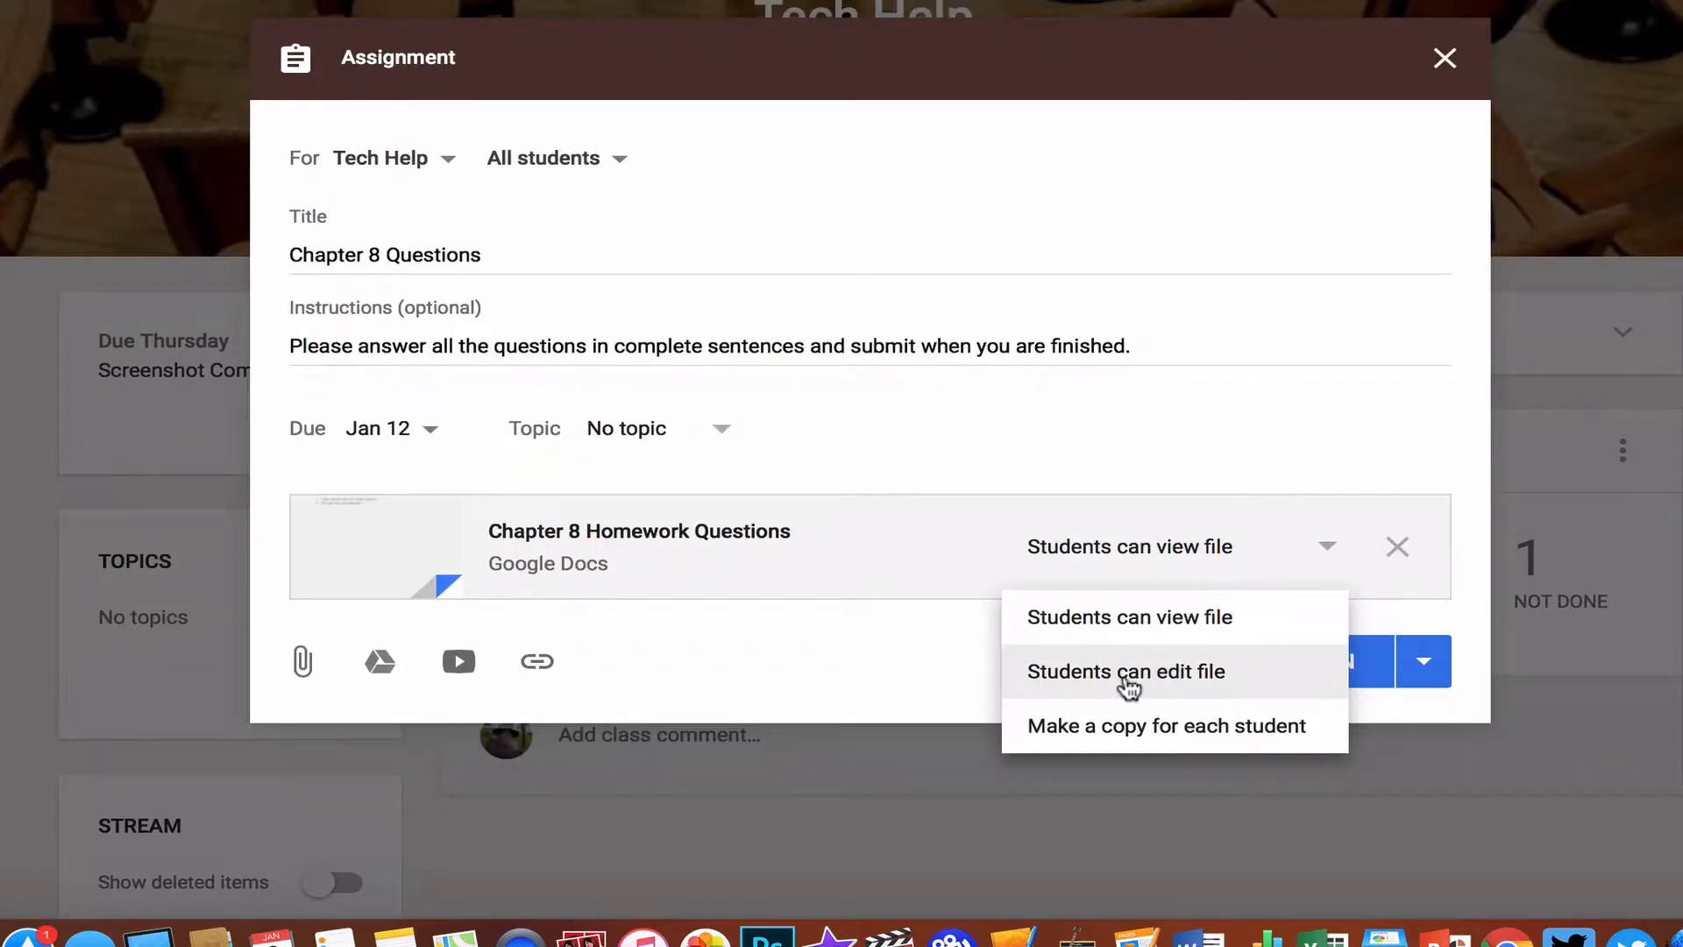
click(1125, 677)
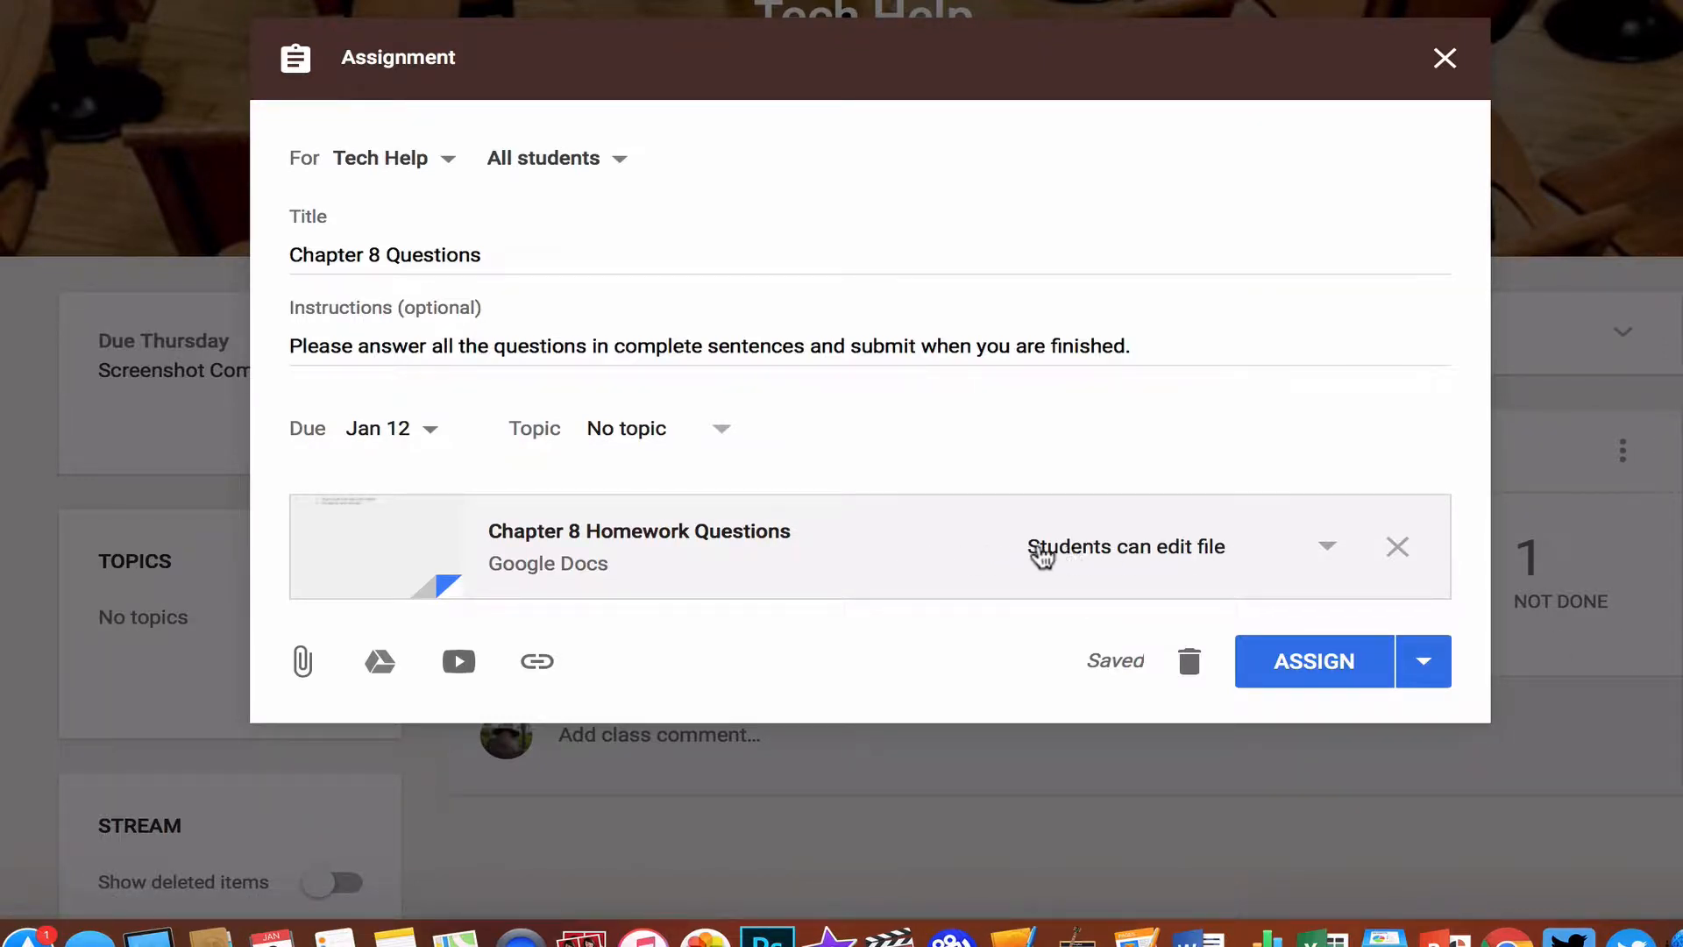
click(1144, 555)
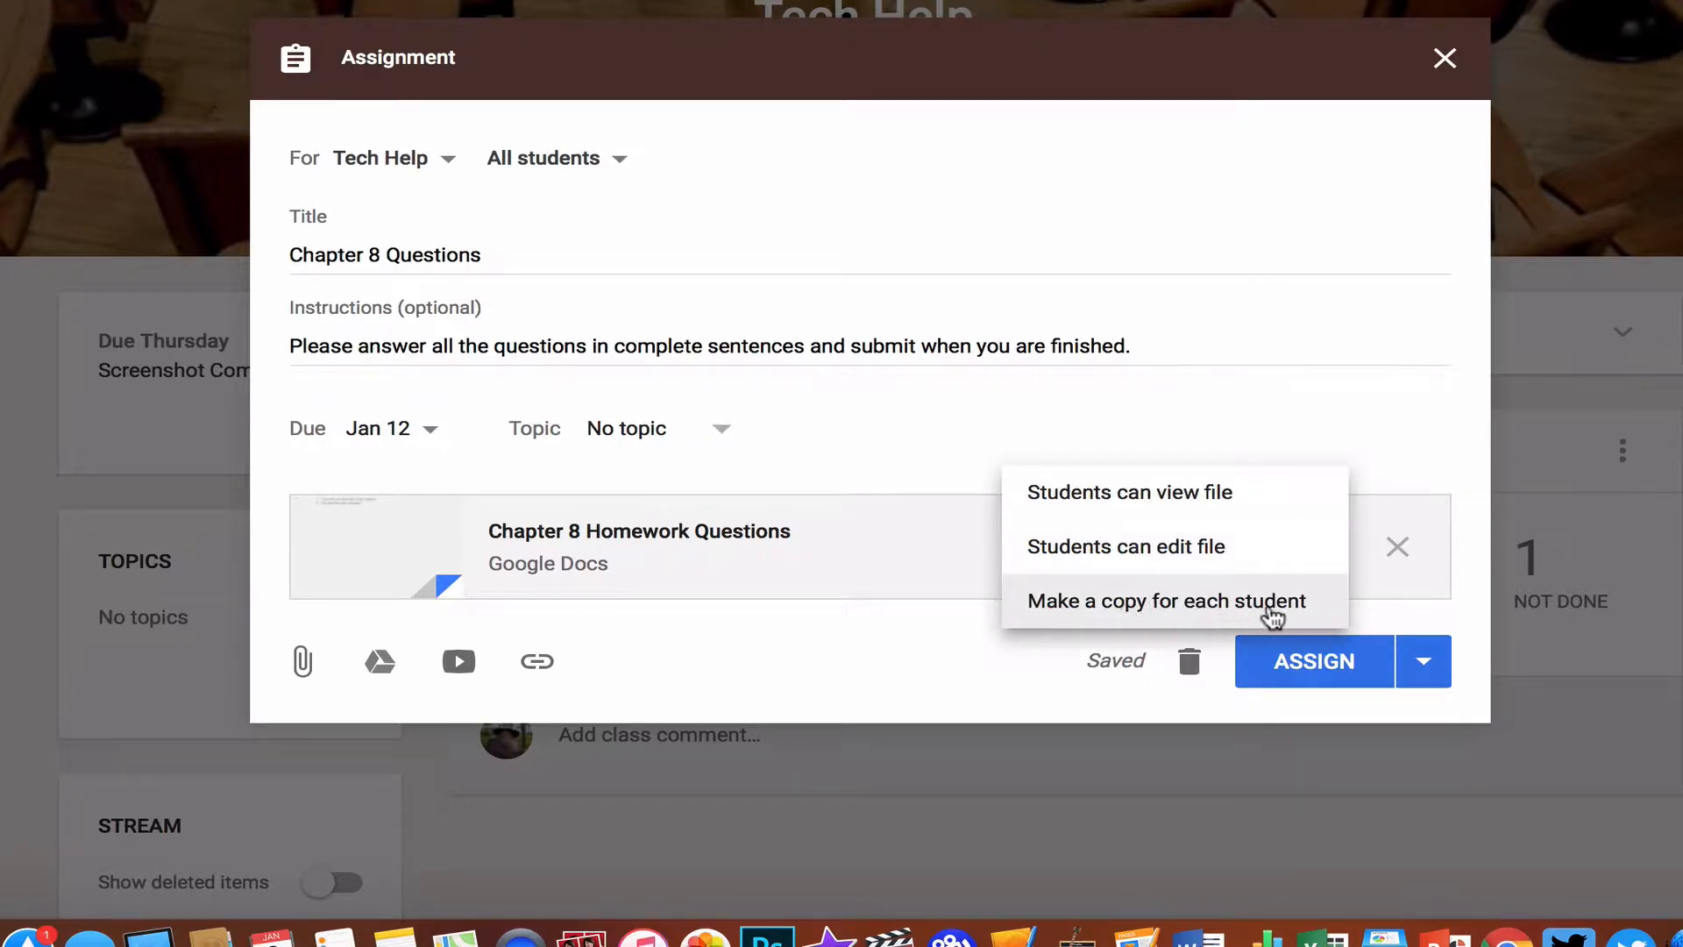
click(1275, 605)
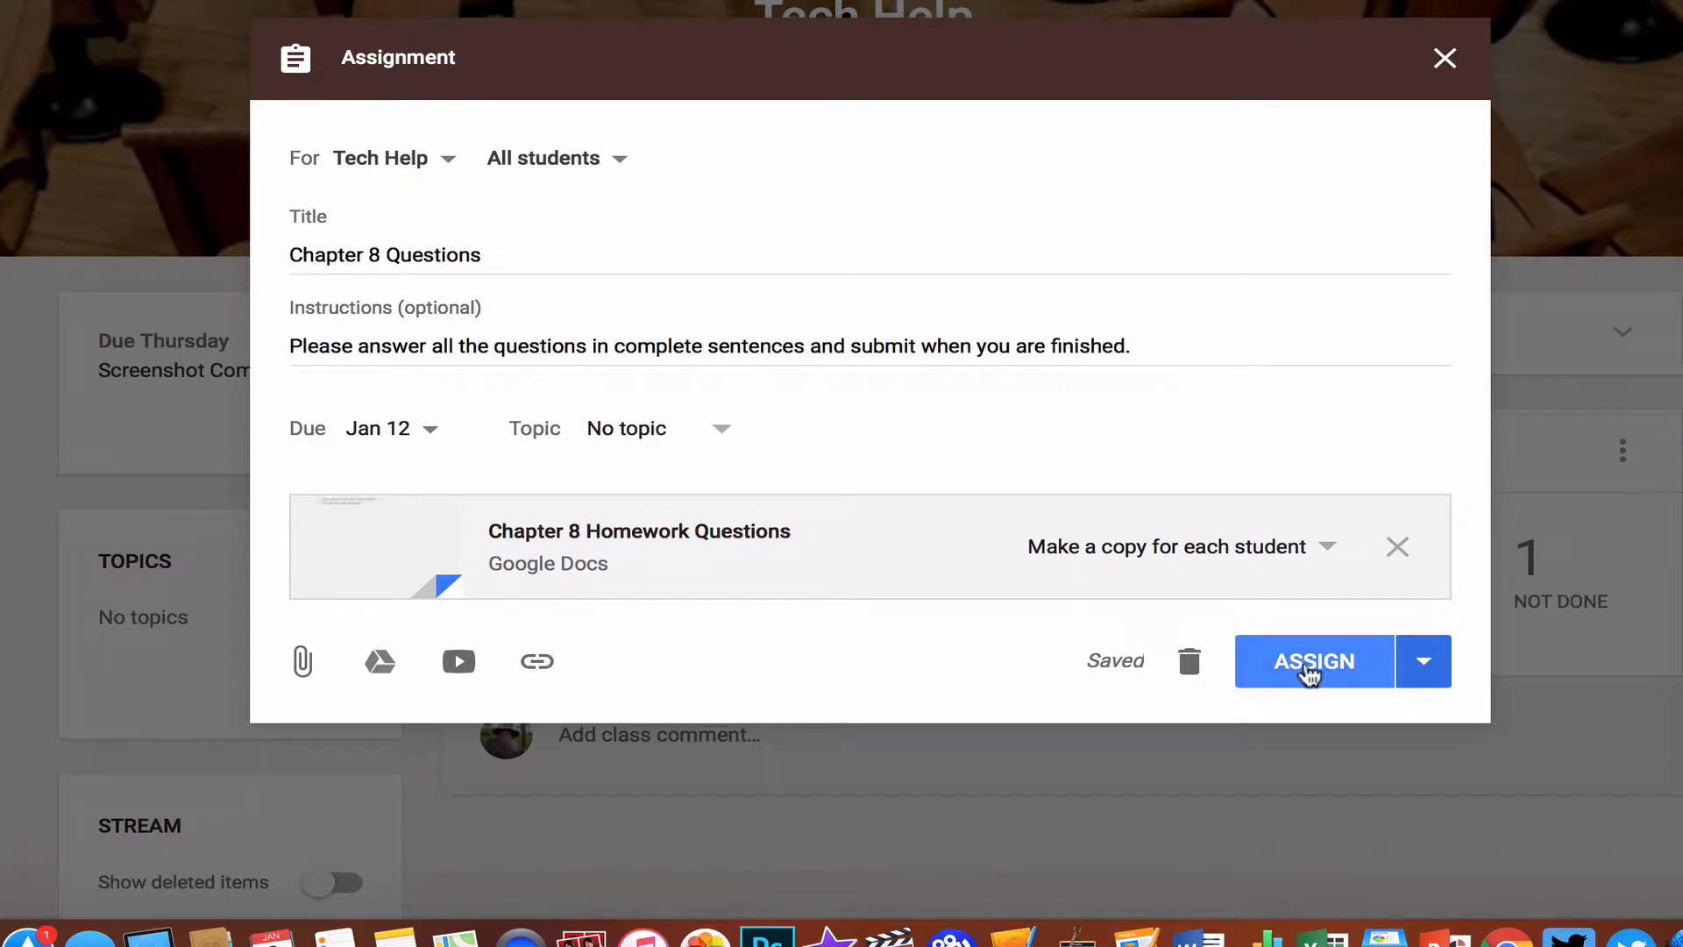
Assign the Chapter 8 Questions assignment to all students in Tech Help and view its post in the stream.
scroll(1306, 675, down, 1)
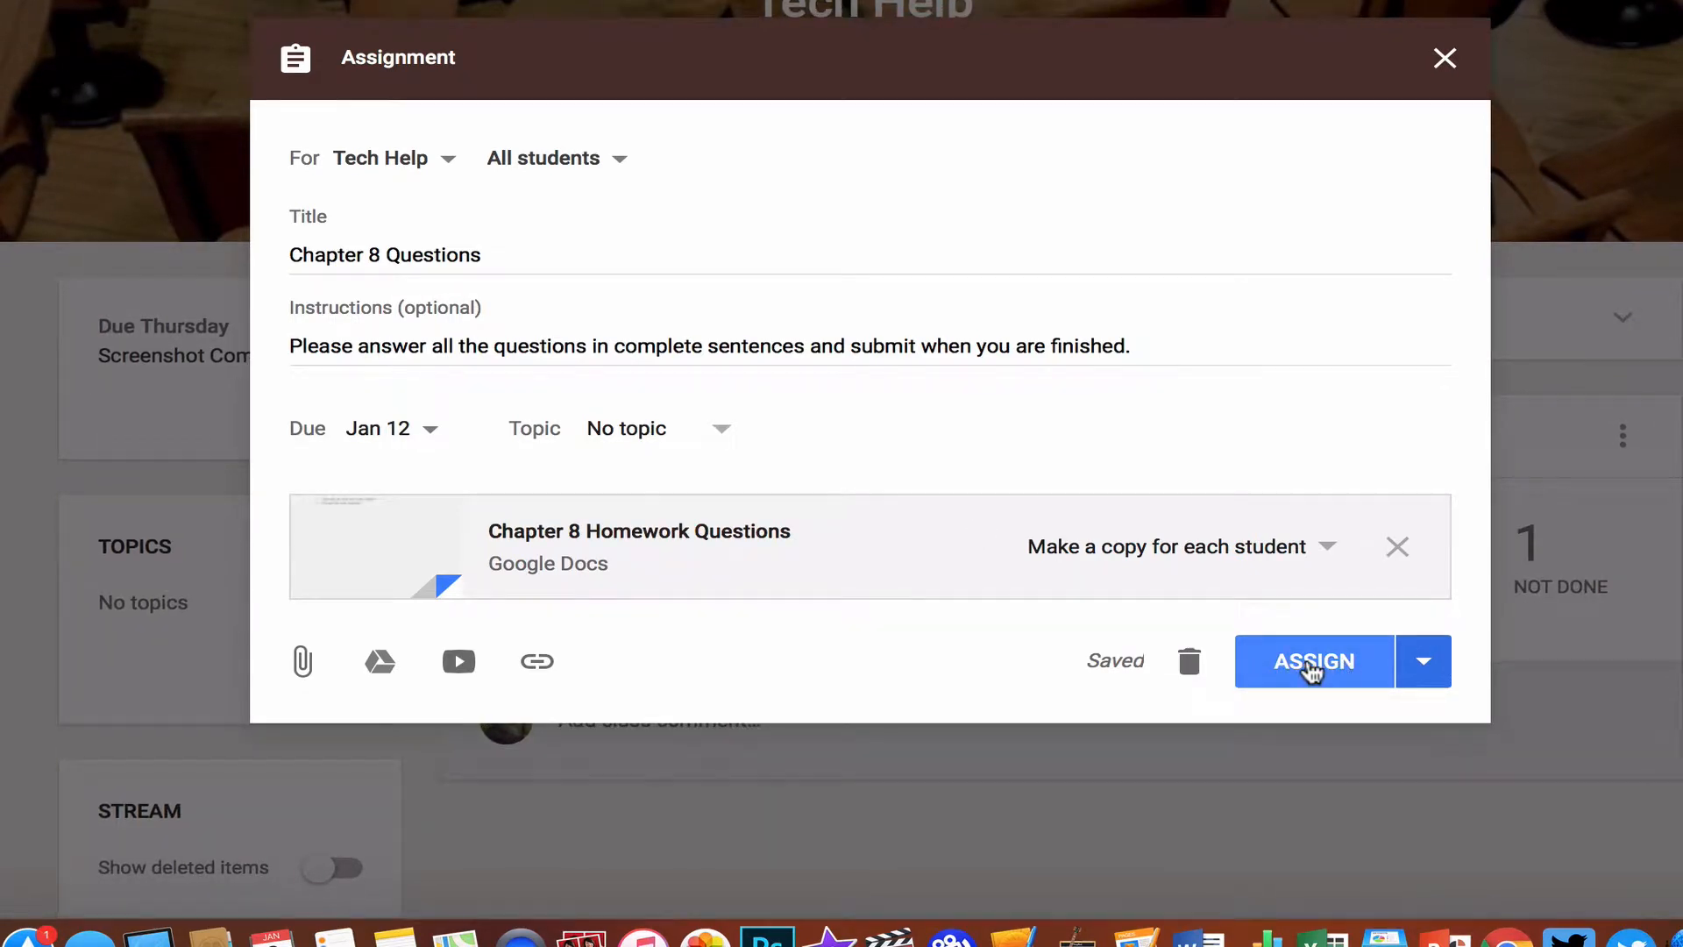
click(1350, 670)
scroll(841, 473, down, 5)
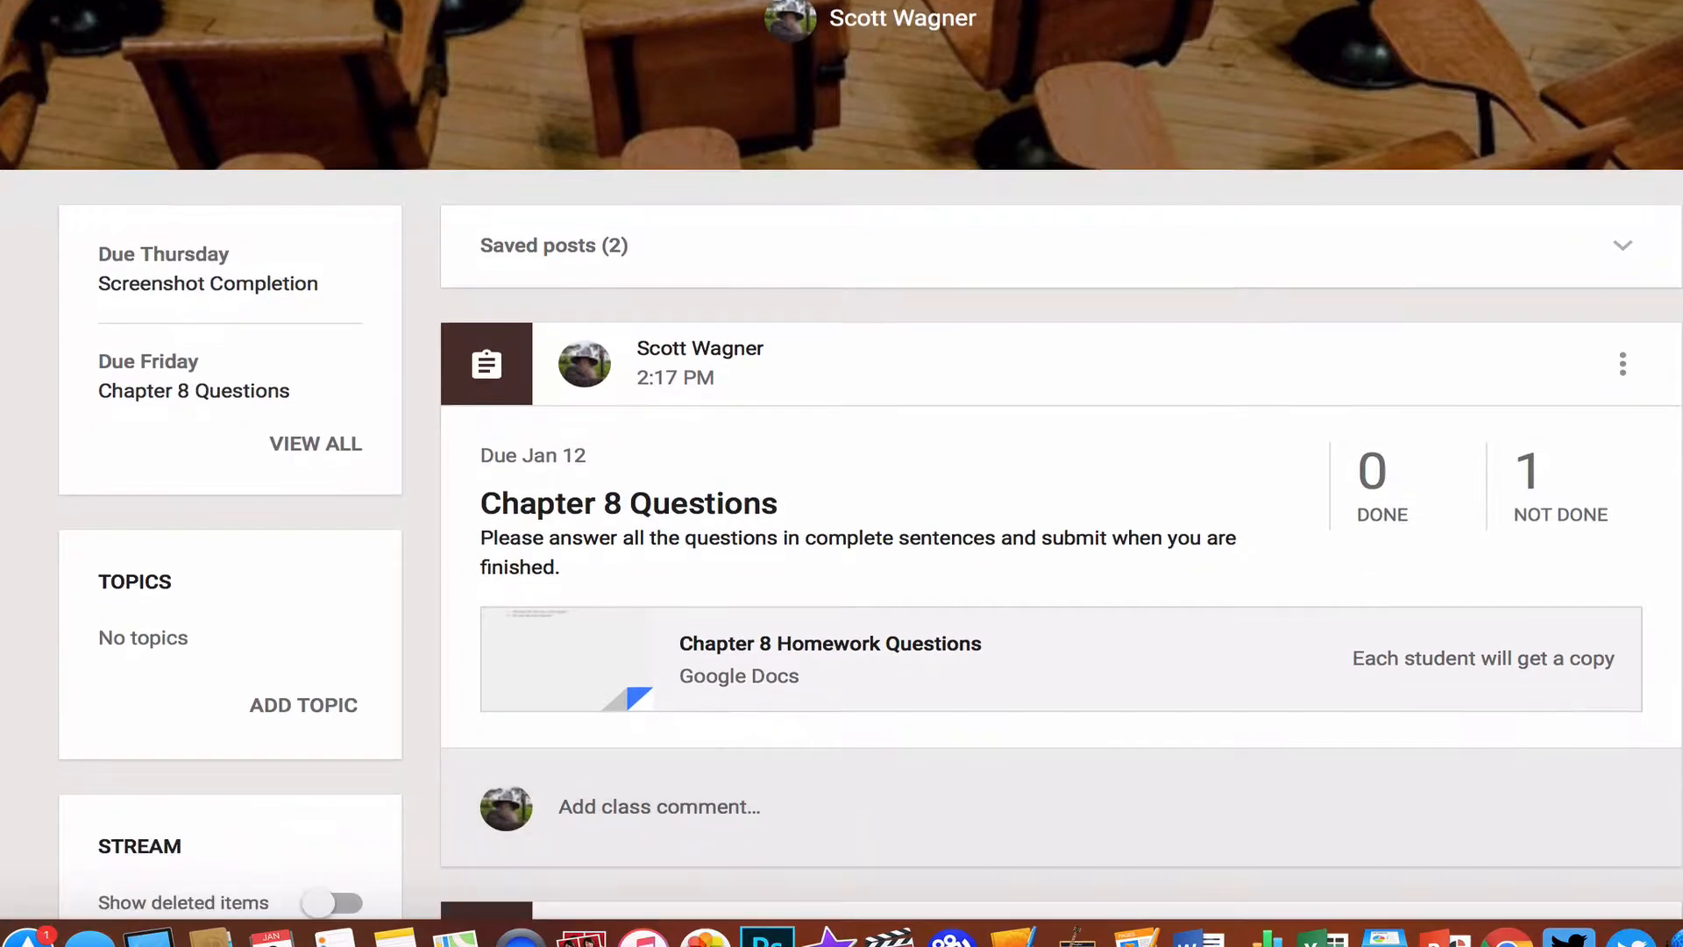
scroll(1061, 473, up, 3)
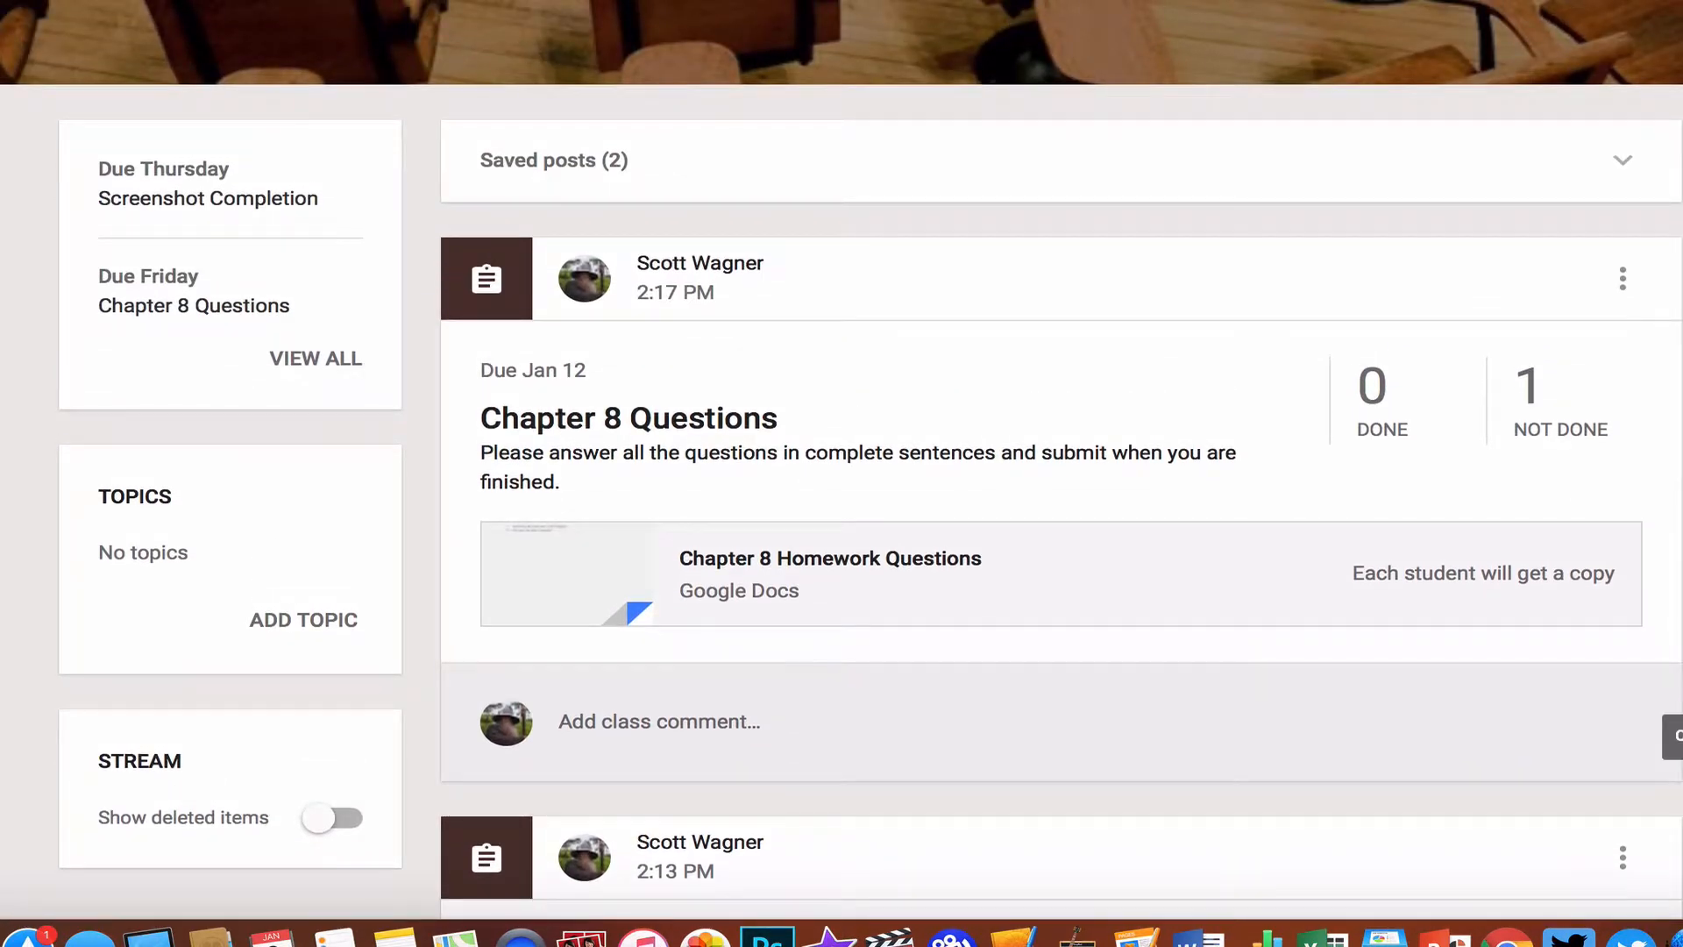
Start a blank assignment and examine which classes and individual students it can be assigned to.
click(1672, 737)
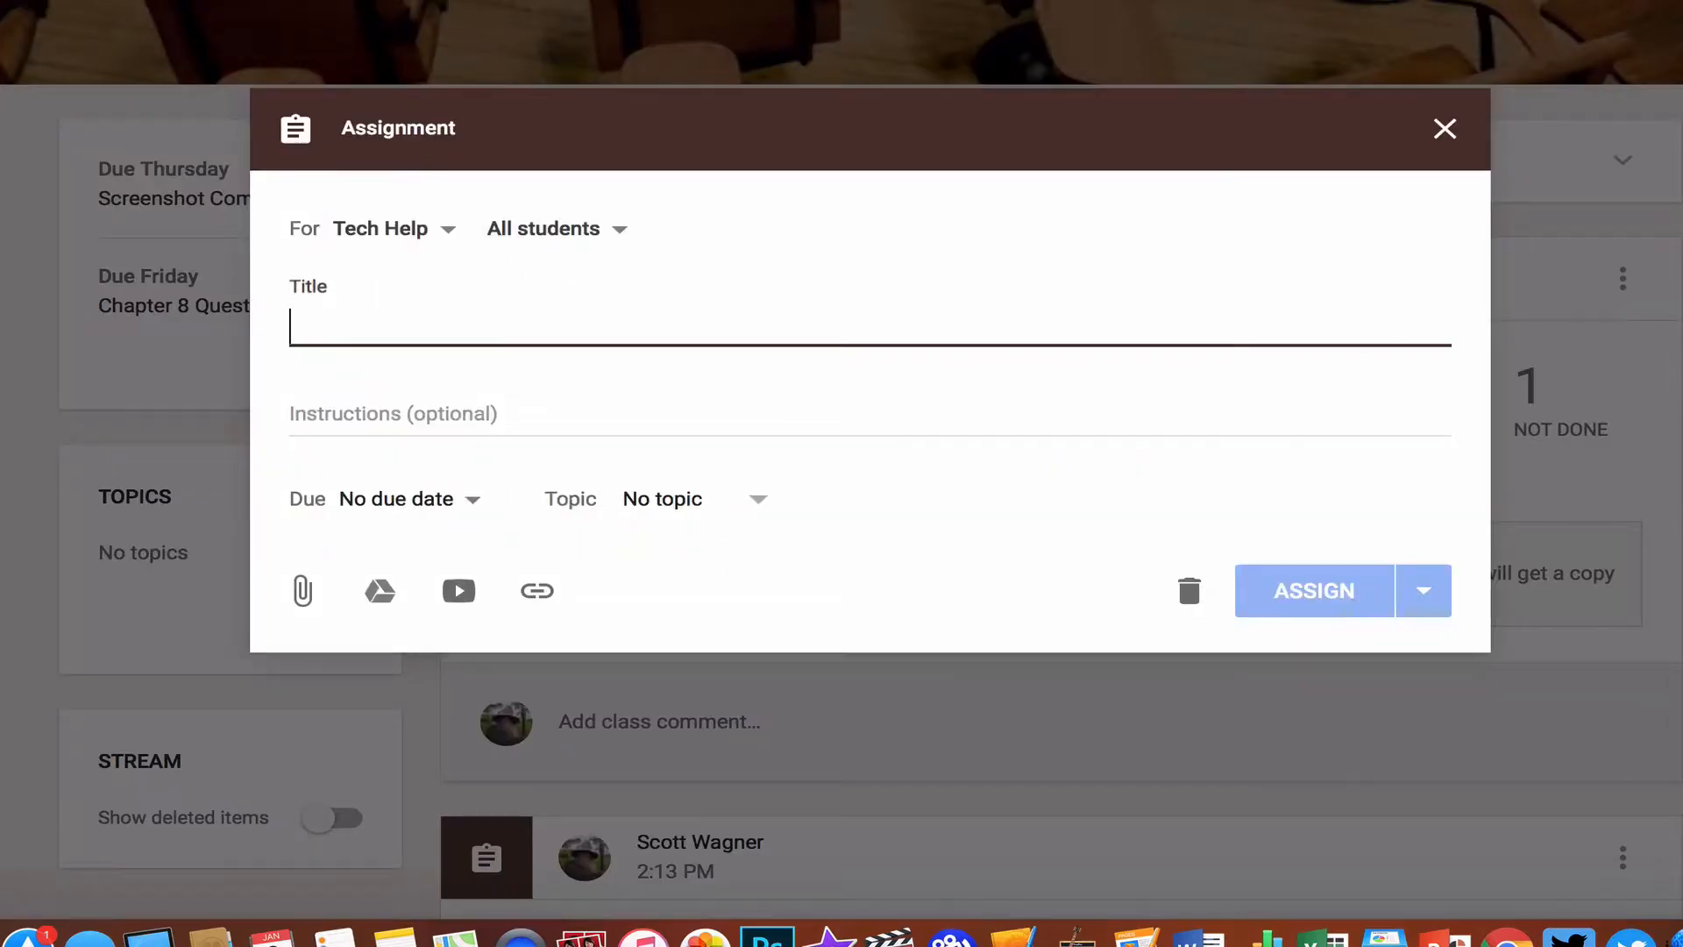
click(412, 234)
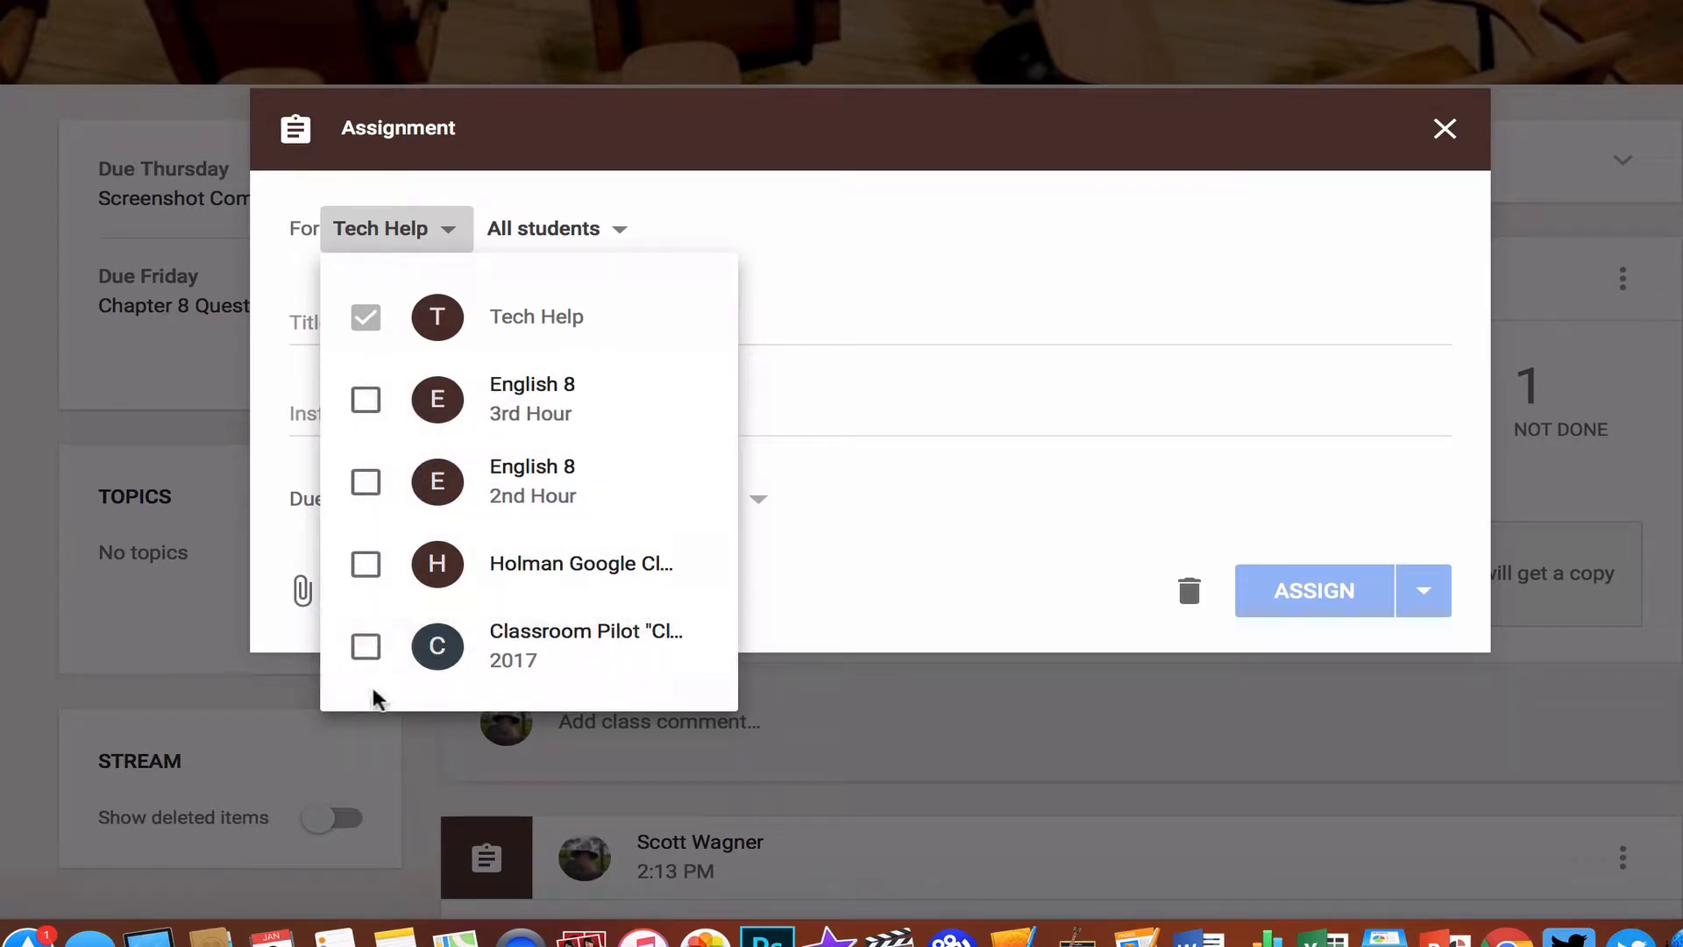
click(566, 229)
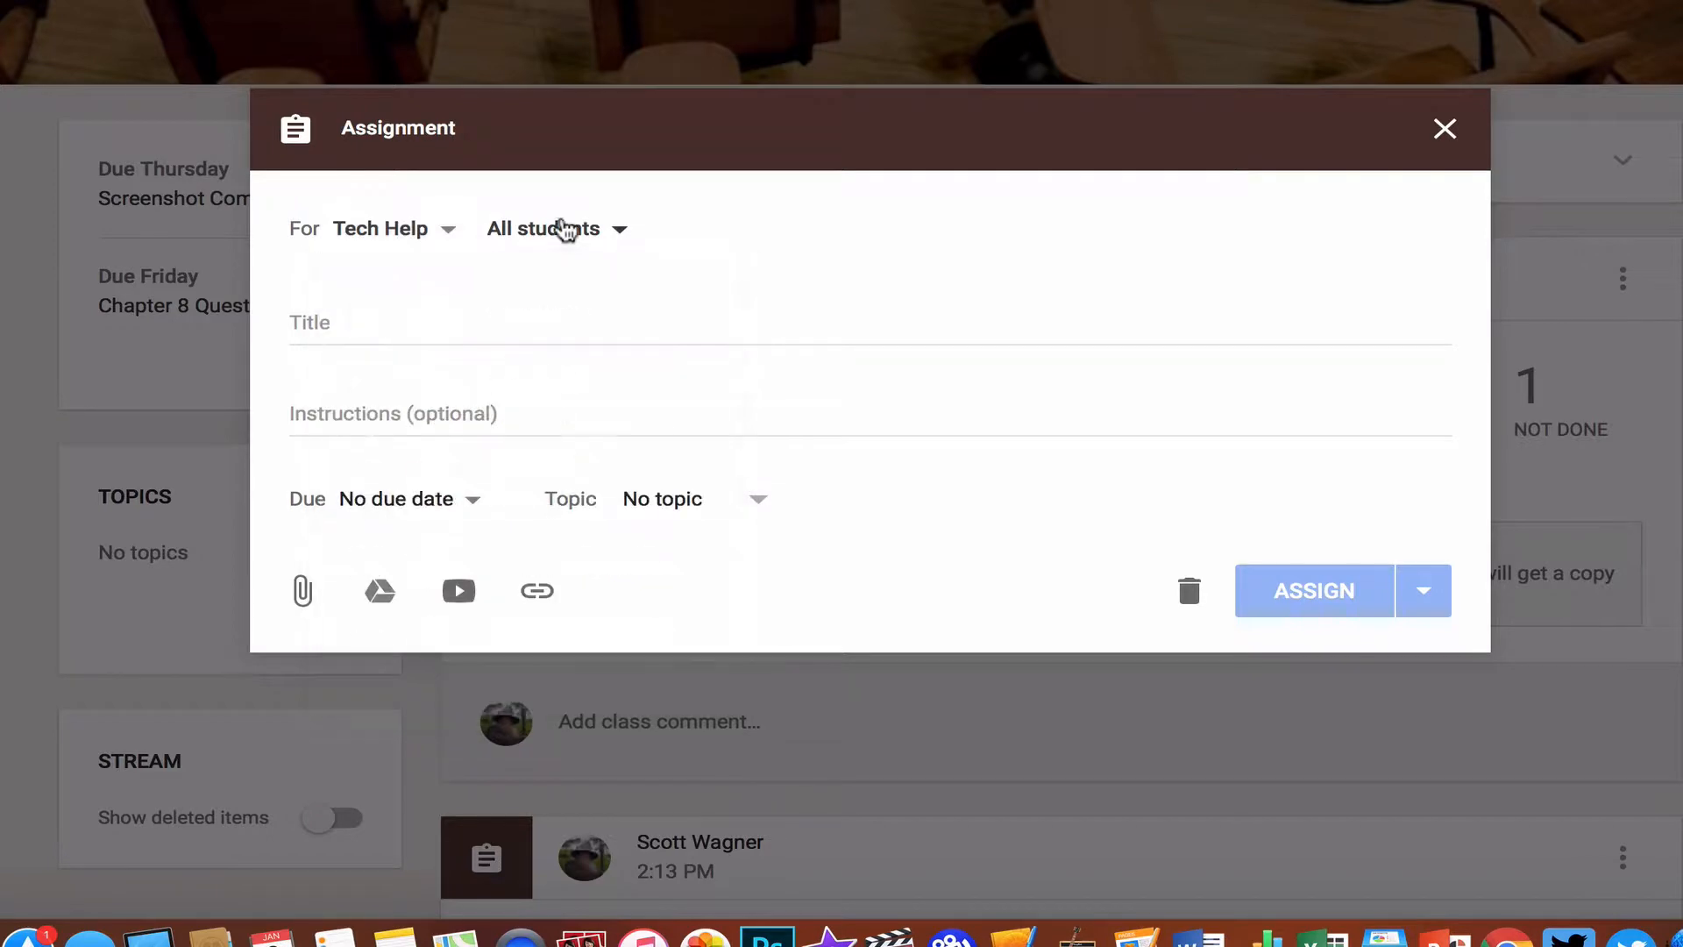
click(565, 230)
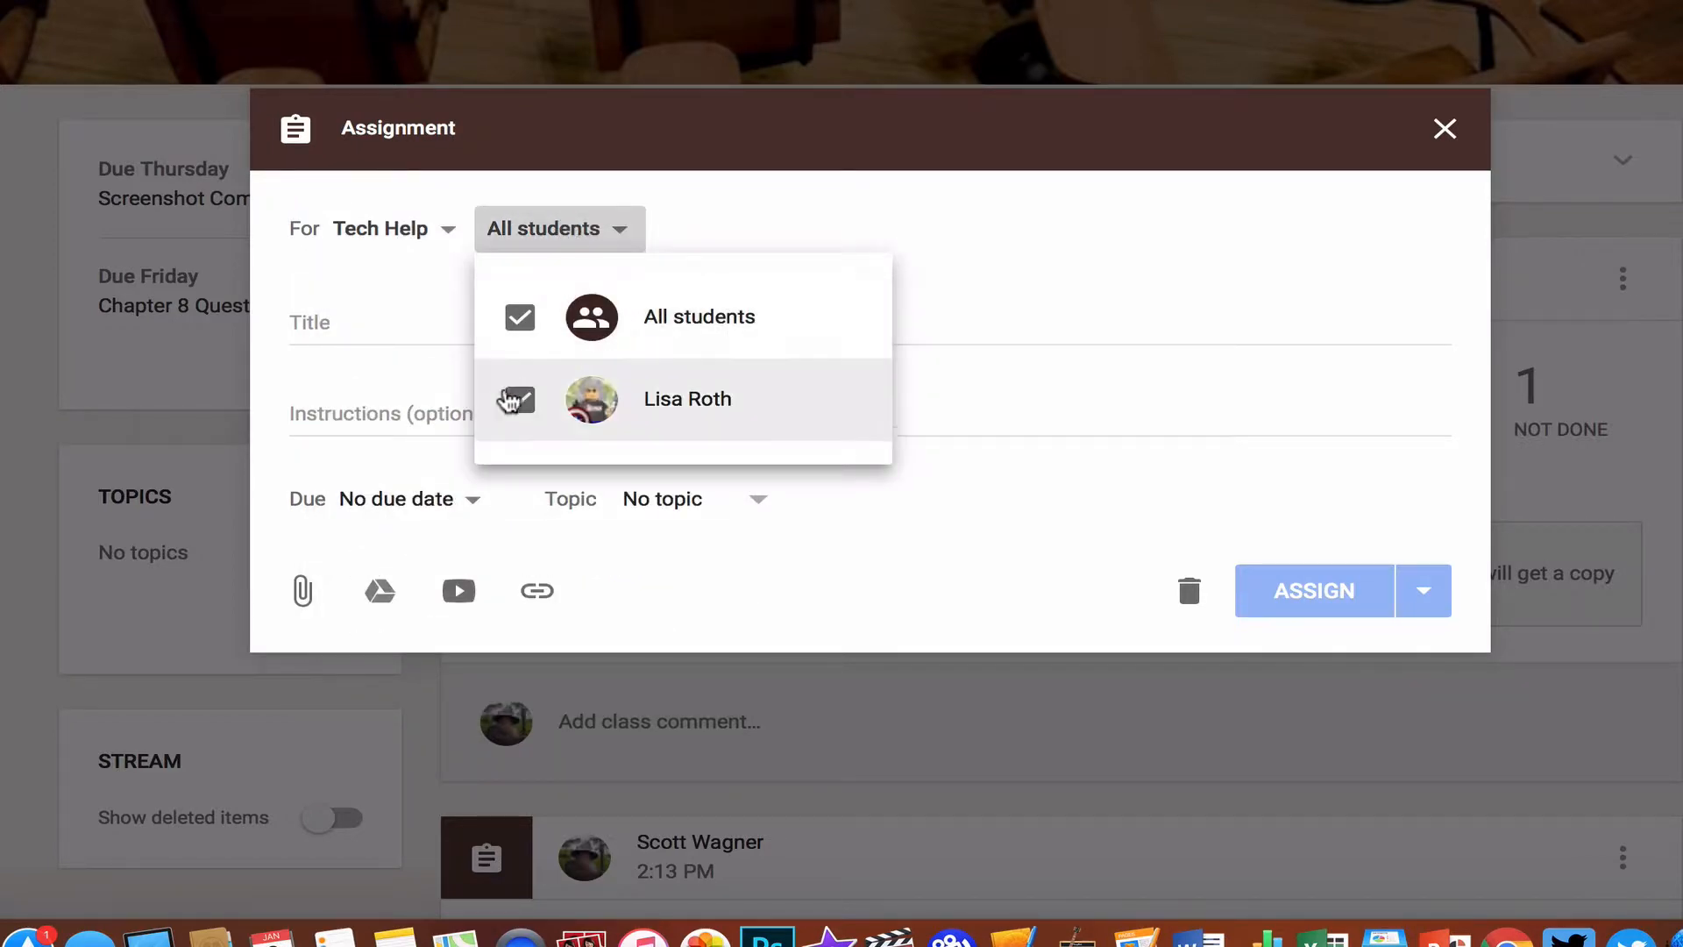
click(566, 234)
click(563, 235)
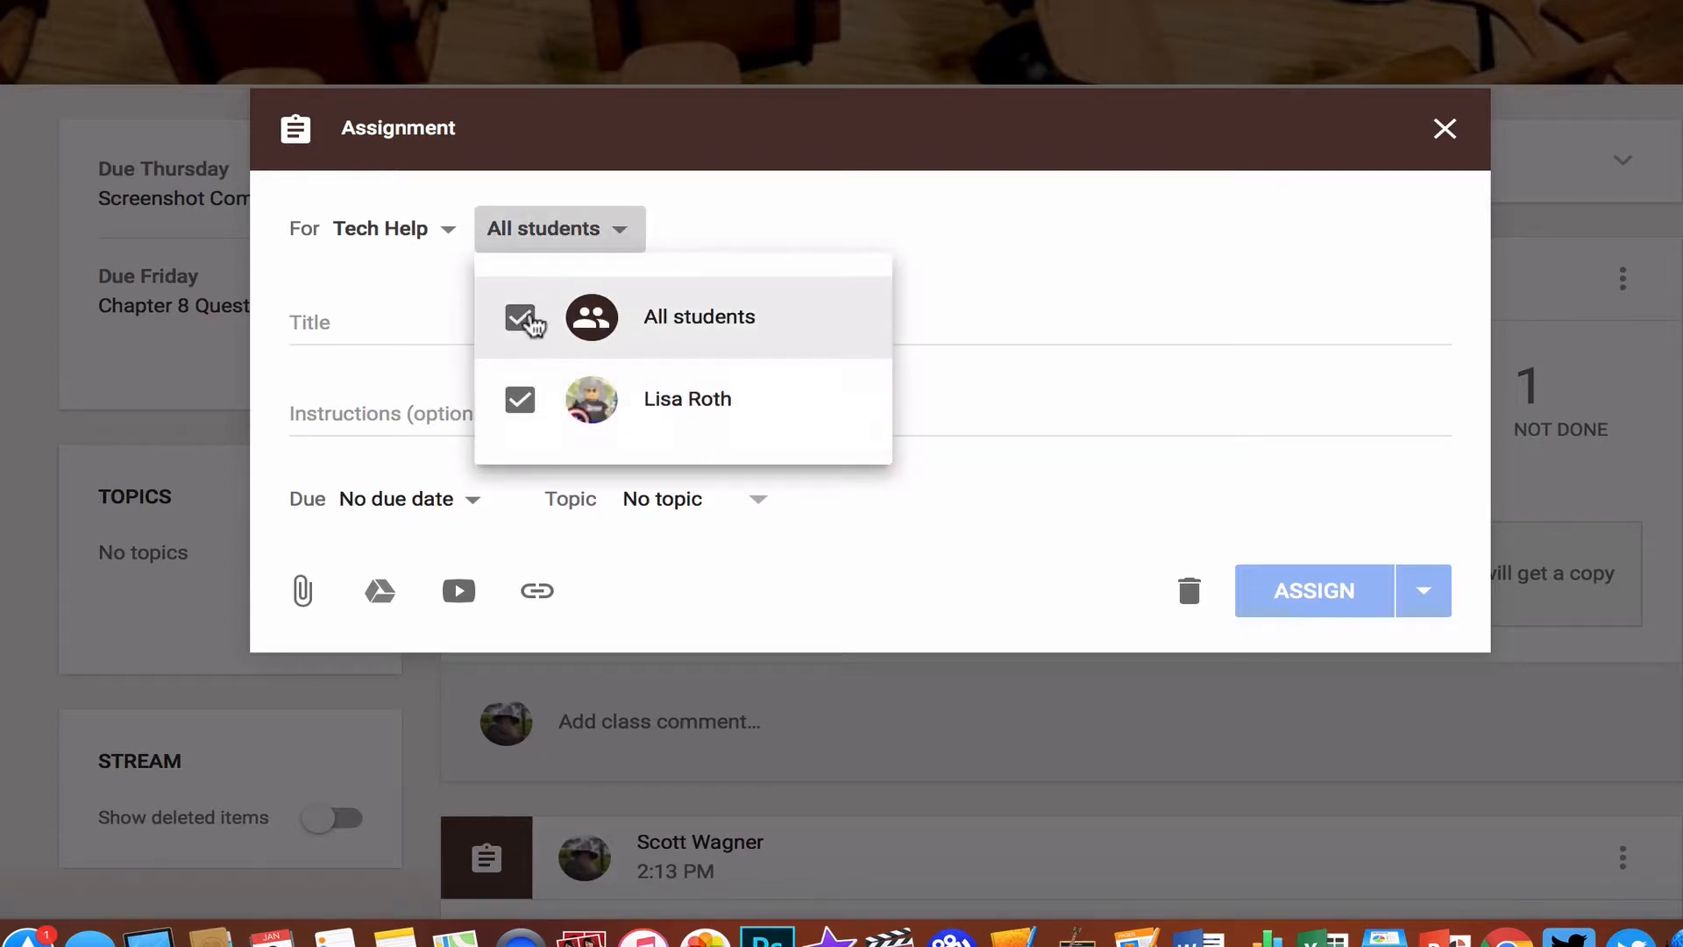
click(565, 237)
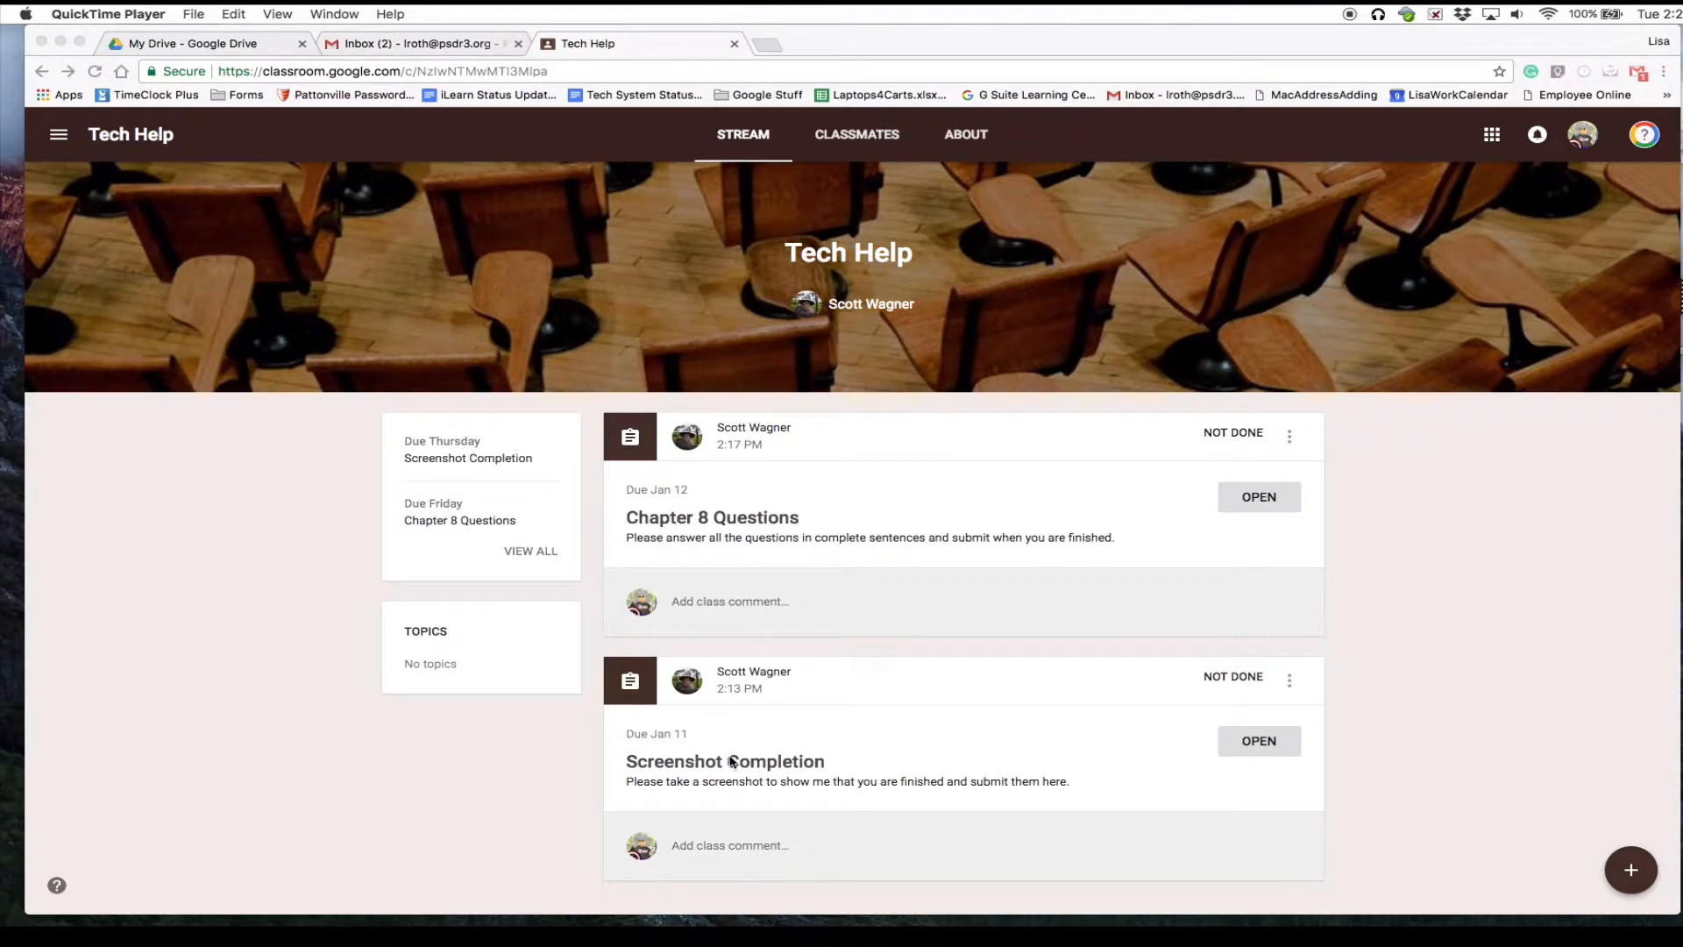
From the student's Tech Help stream, open the Screenshot Completion assignment and upload the iLearnSignIn Sheet file from the Desktop as its attachment.
click(982, 709)
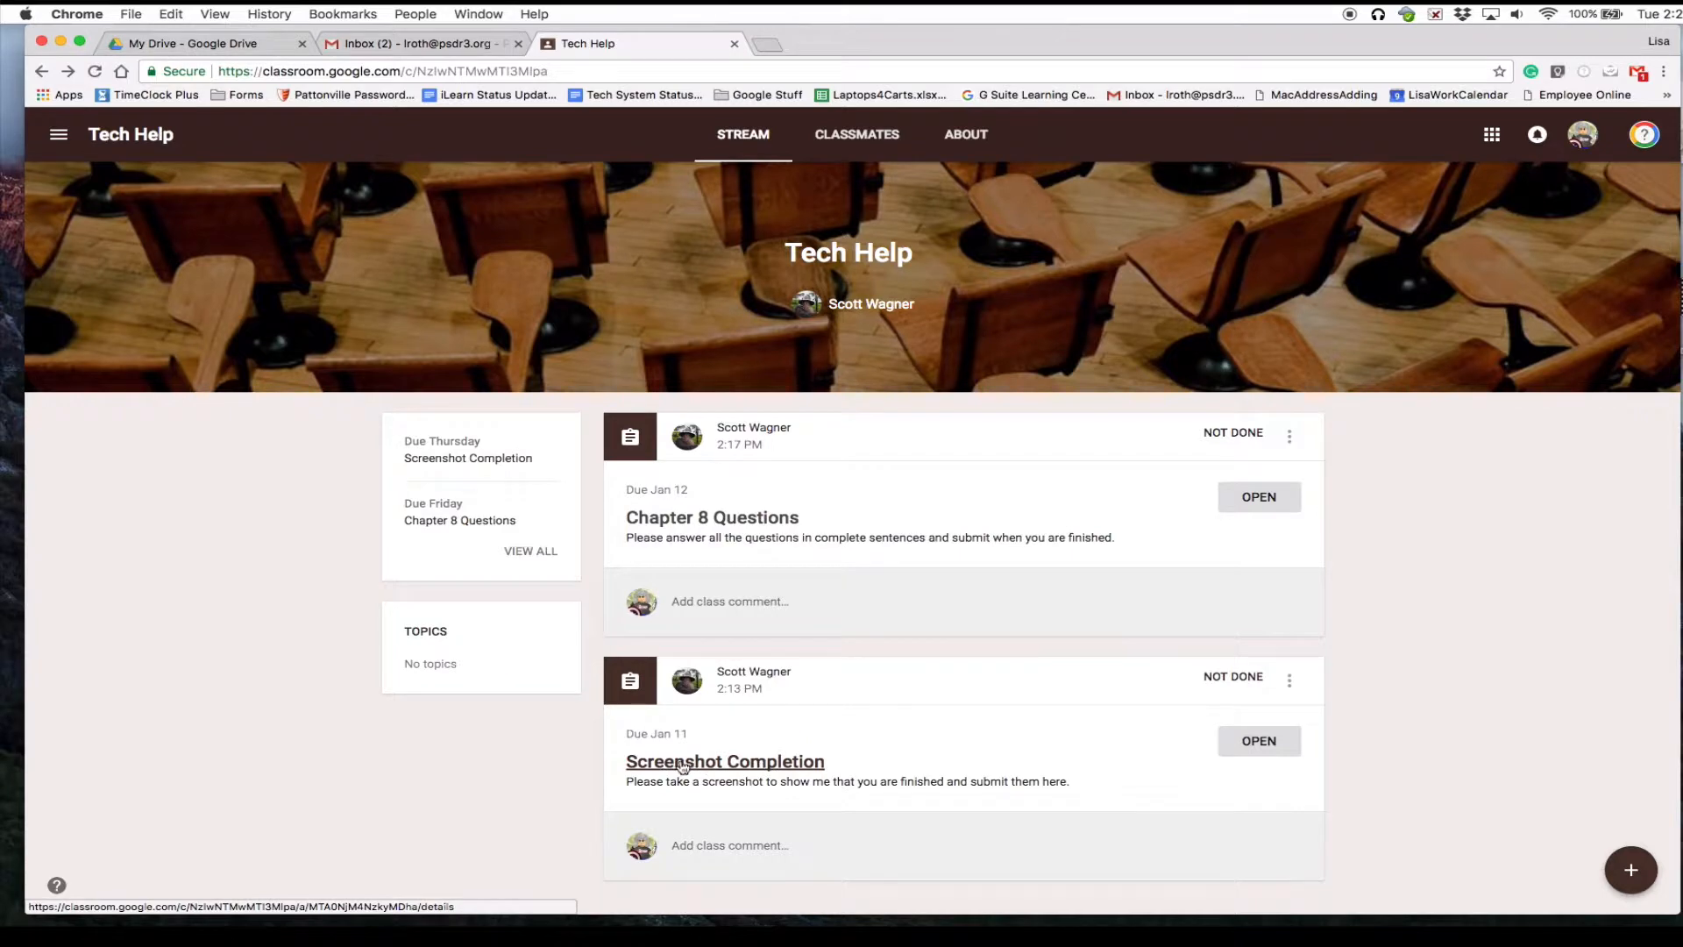
click(722, 766)
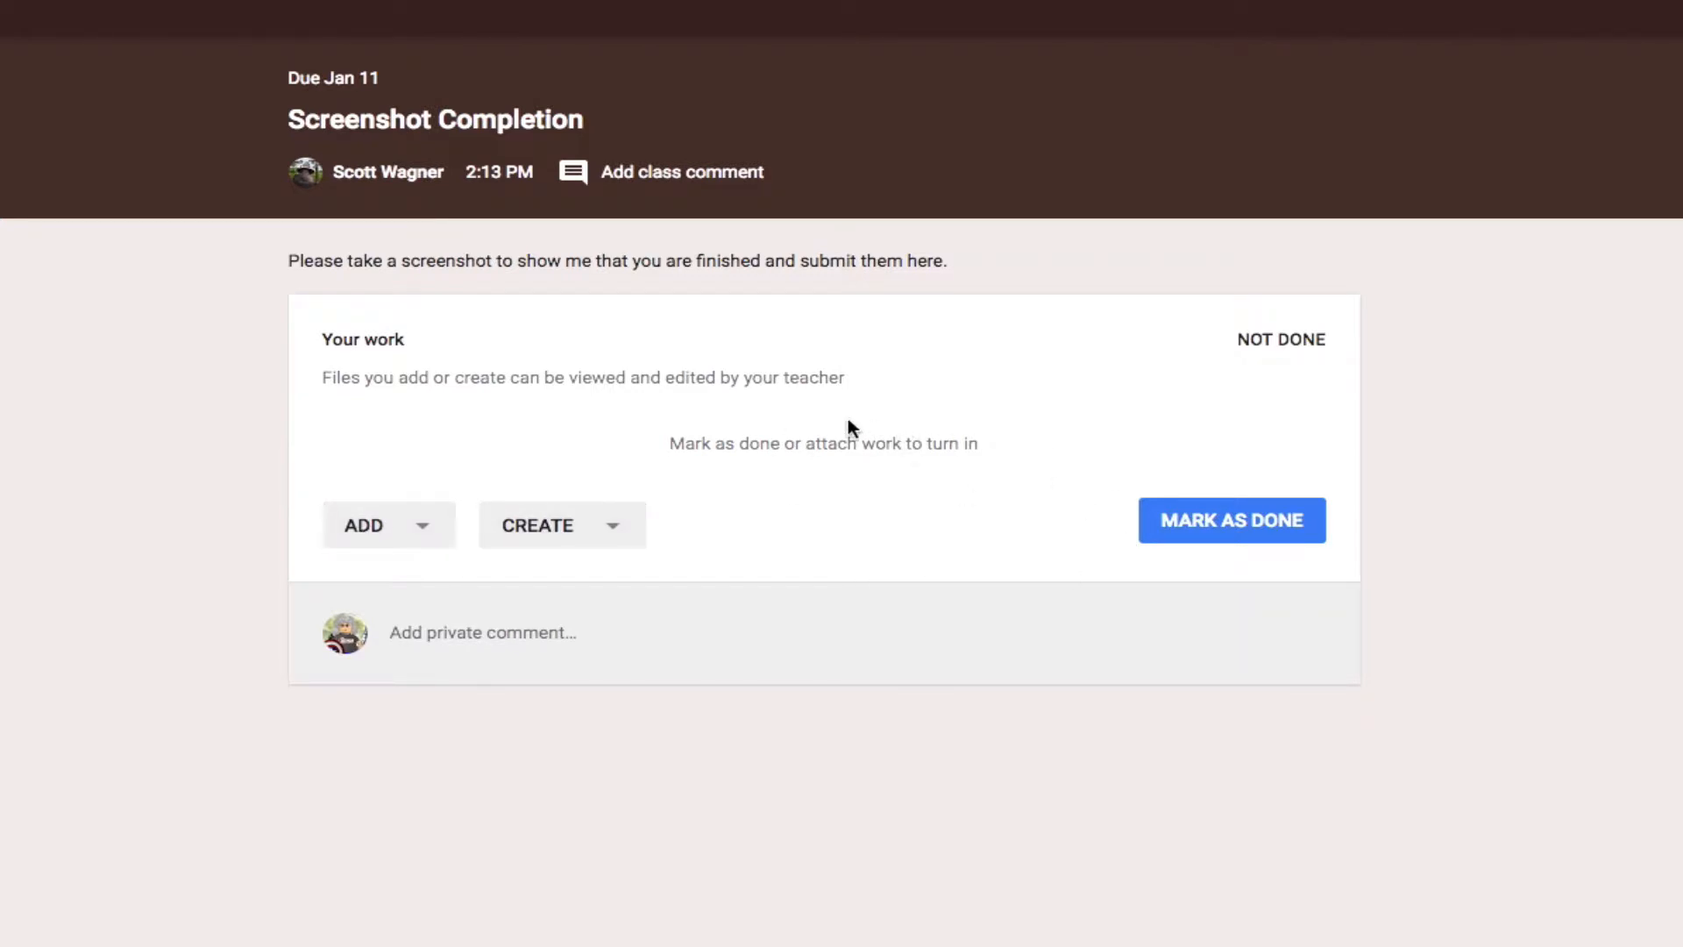
click(388, 529)
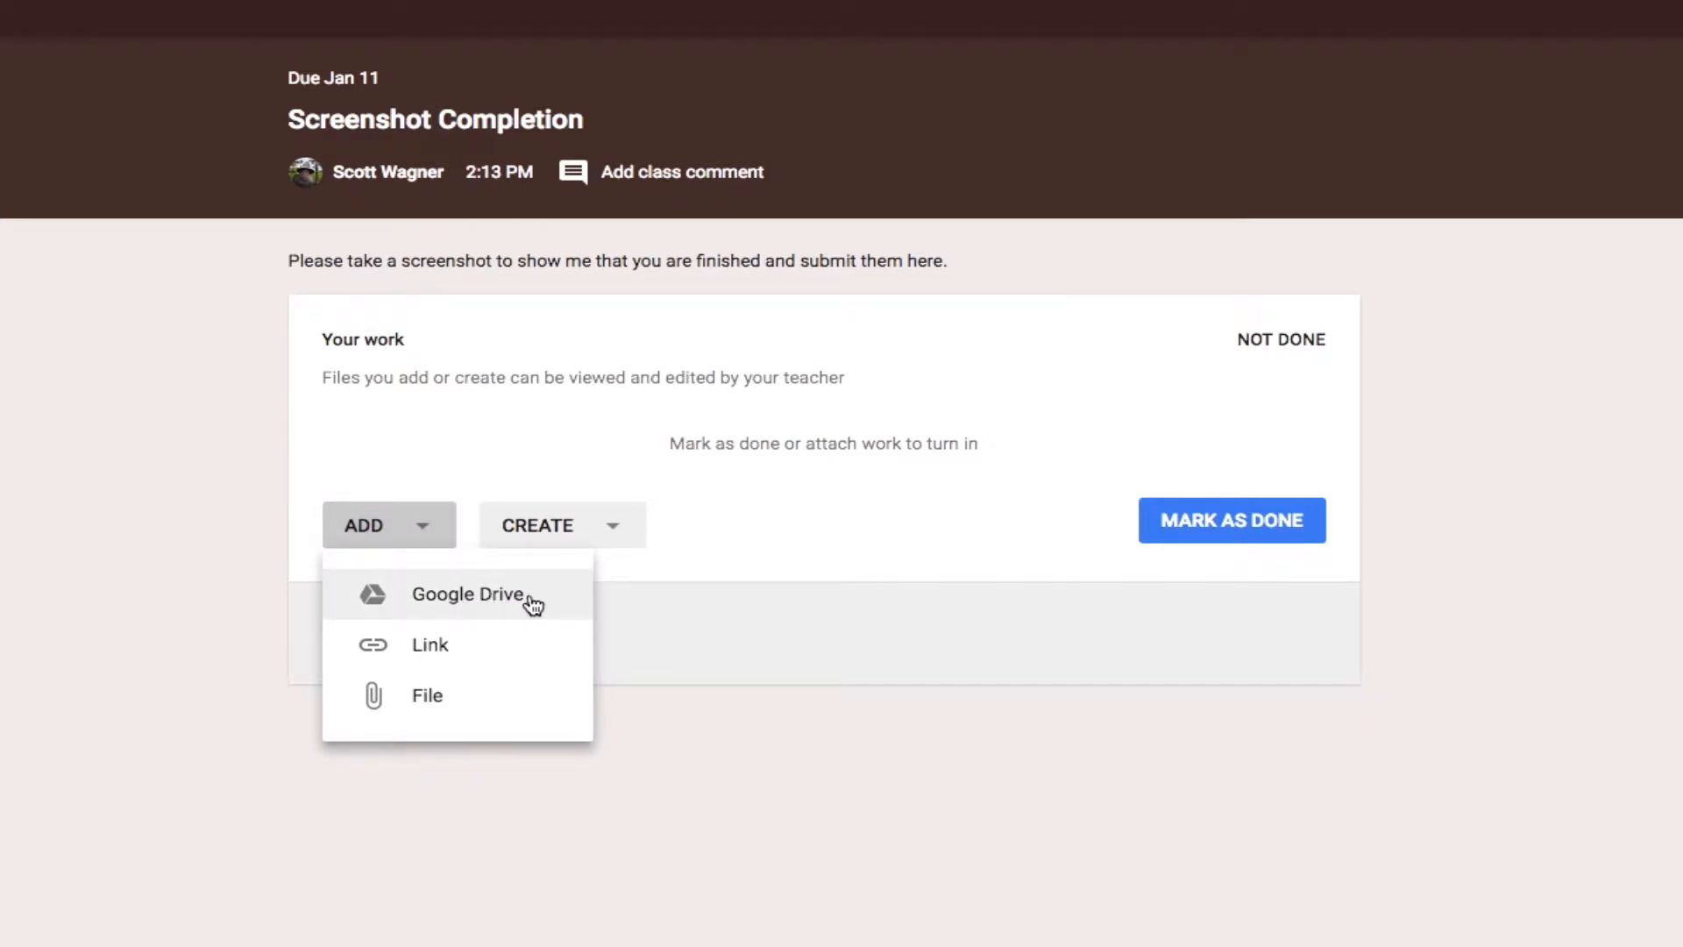
click(434, 702)
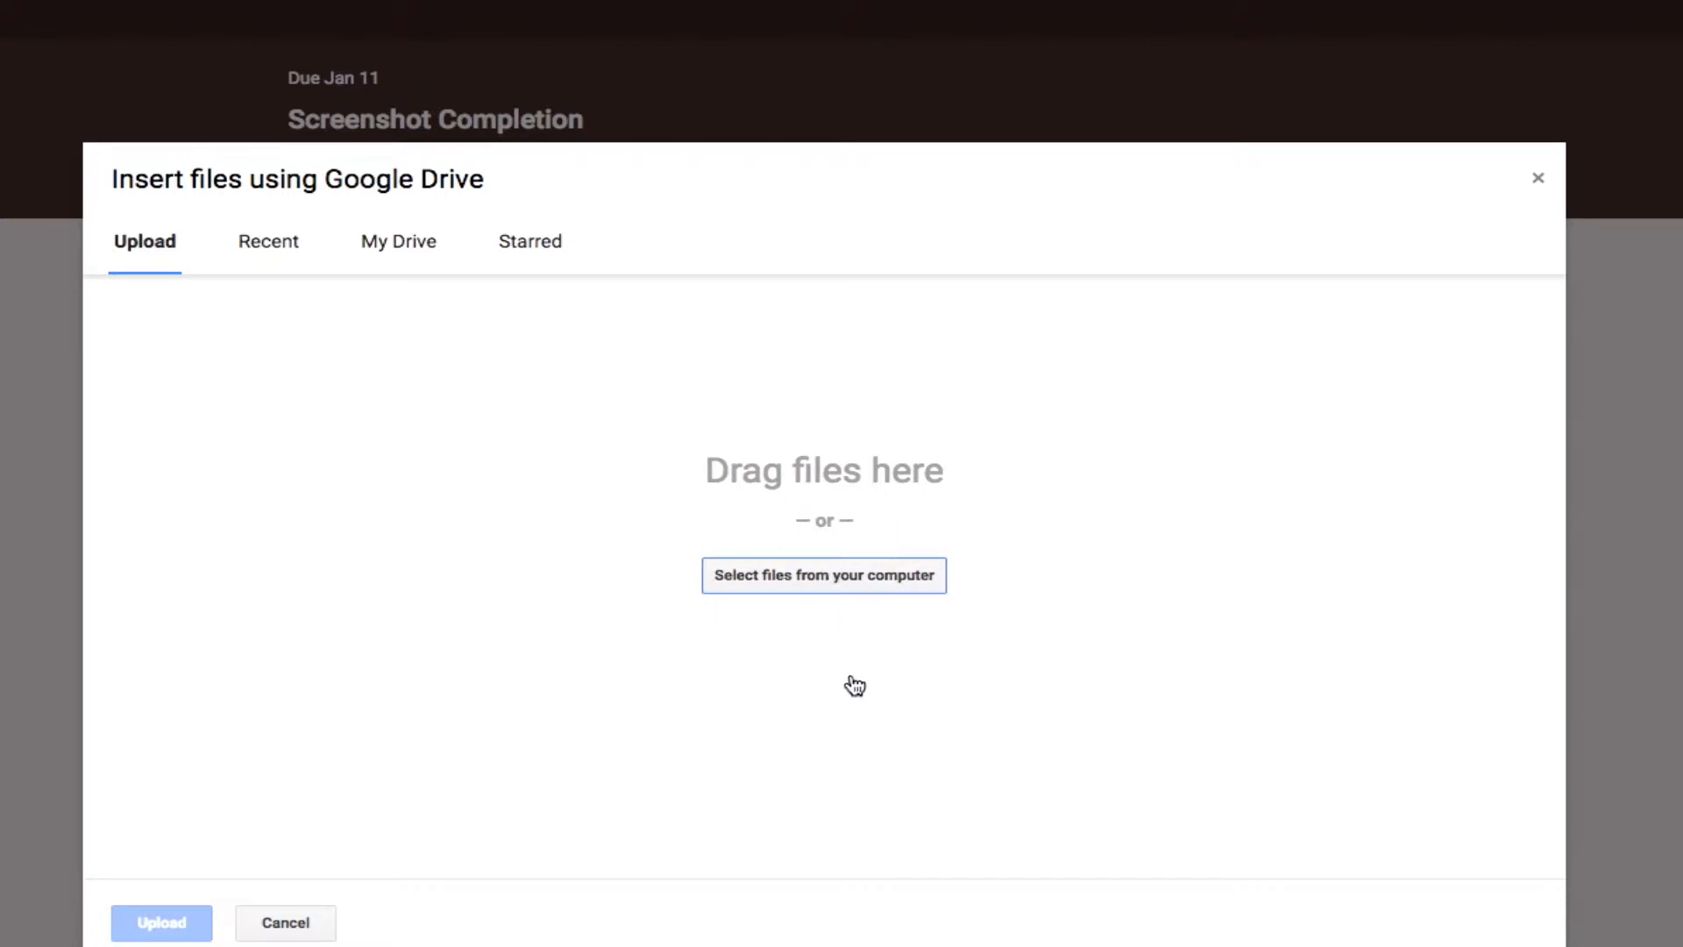
click(807, 585)
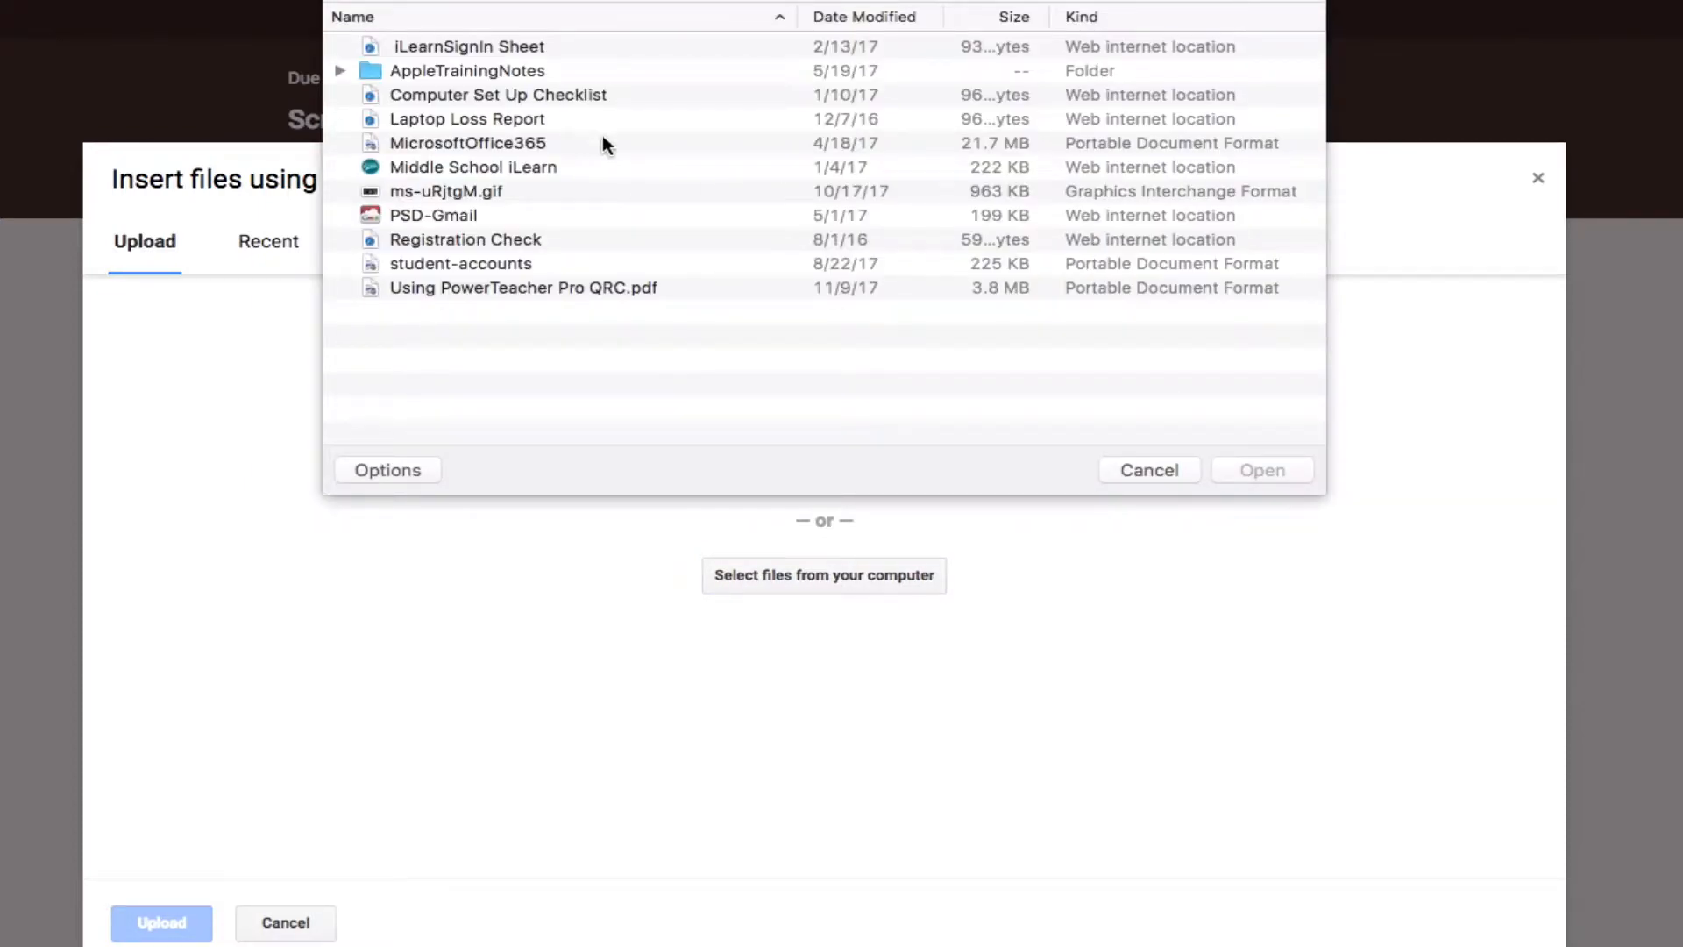
click(1135, 470)
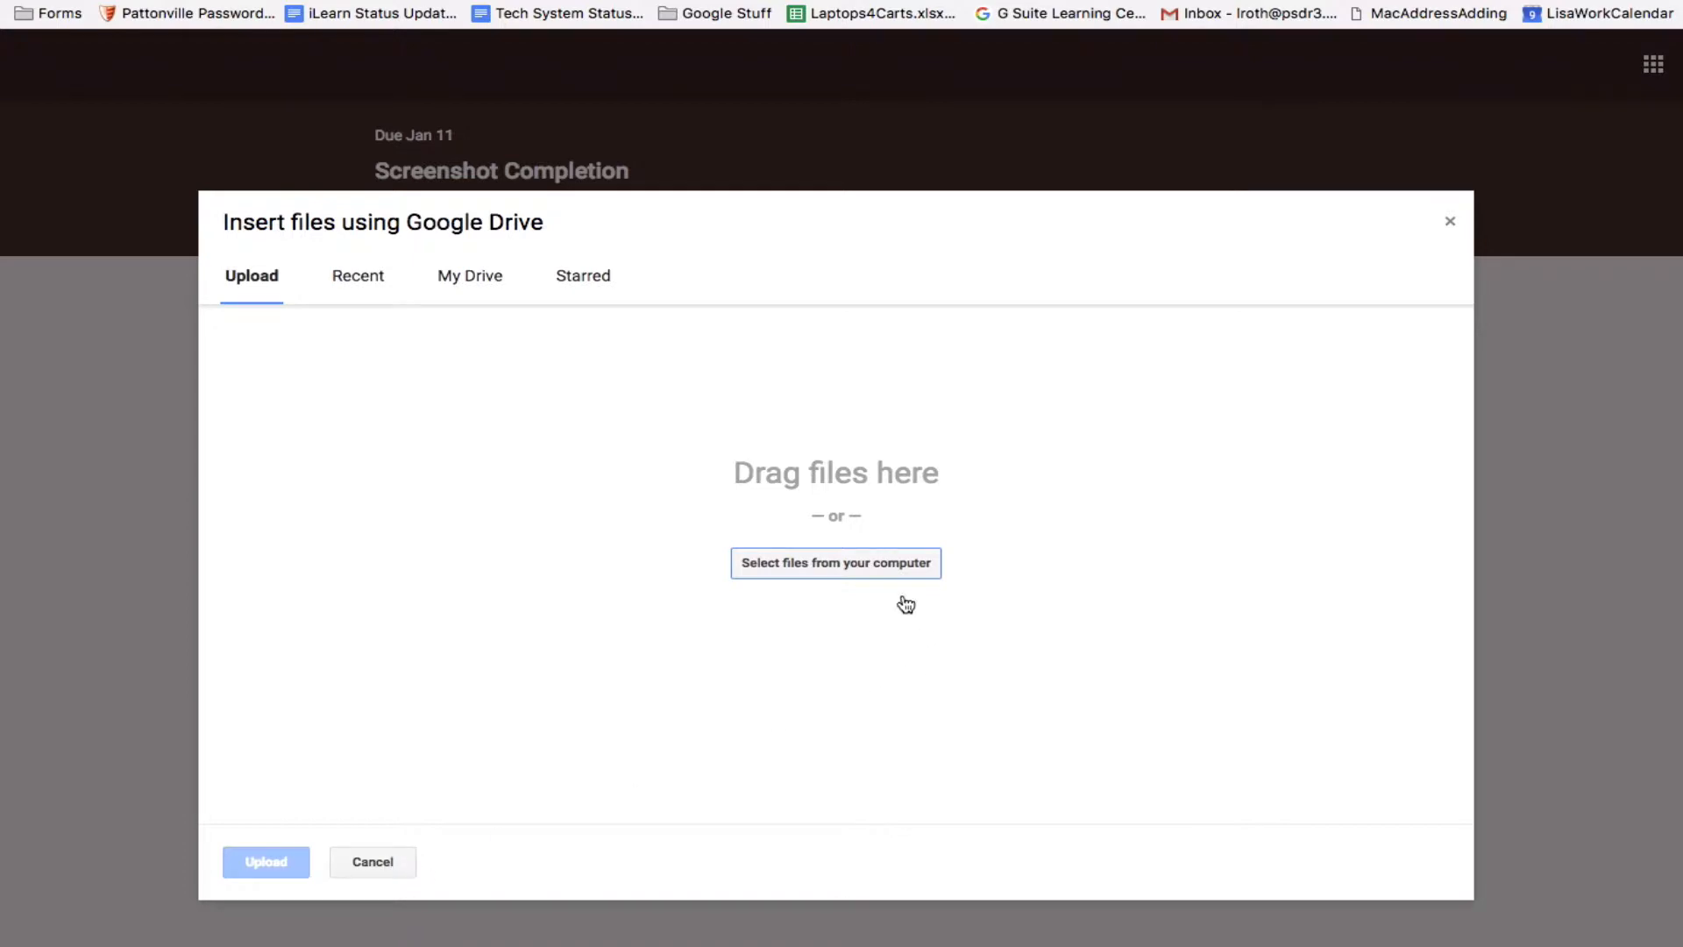
click(871, 565)
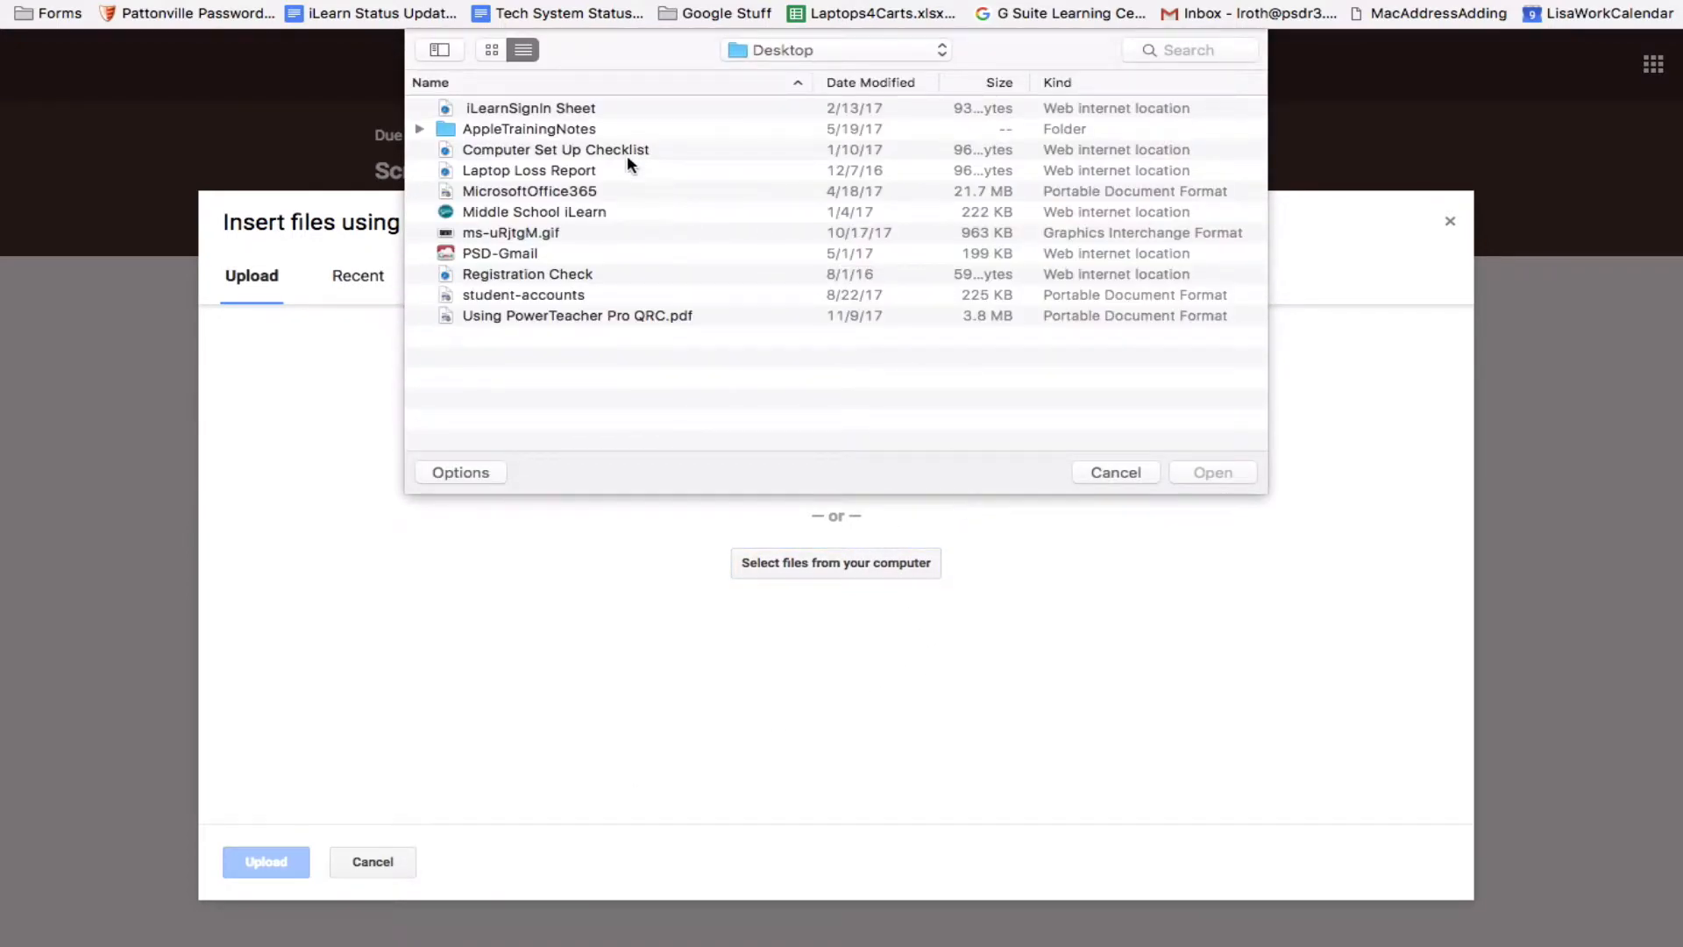
click(545, 108)
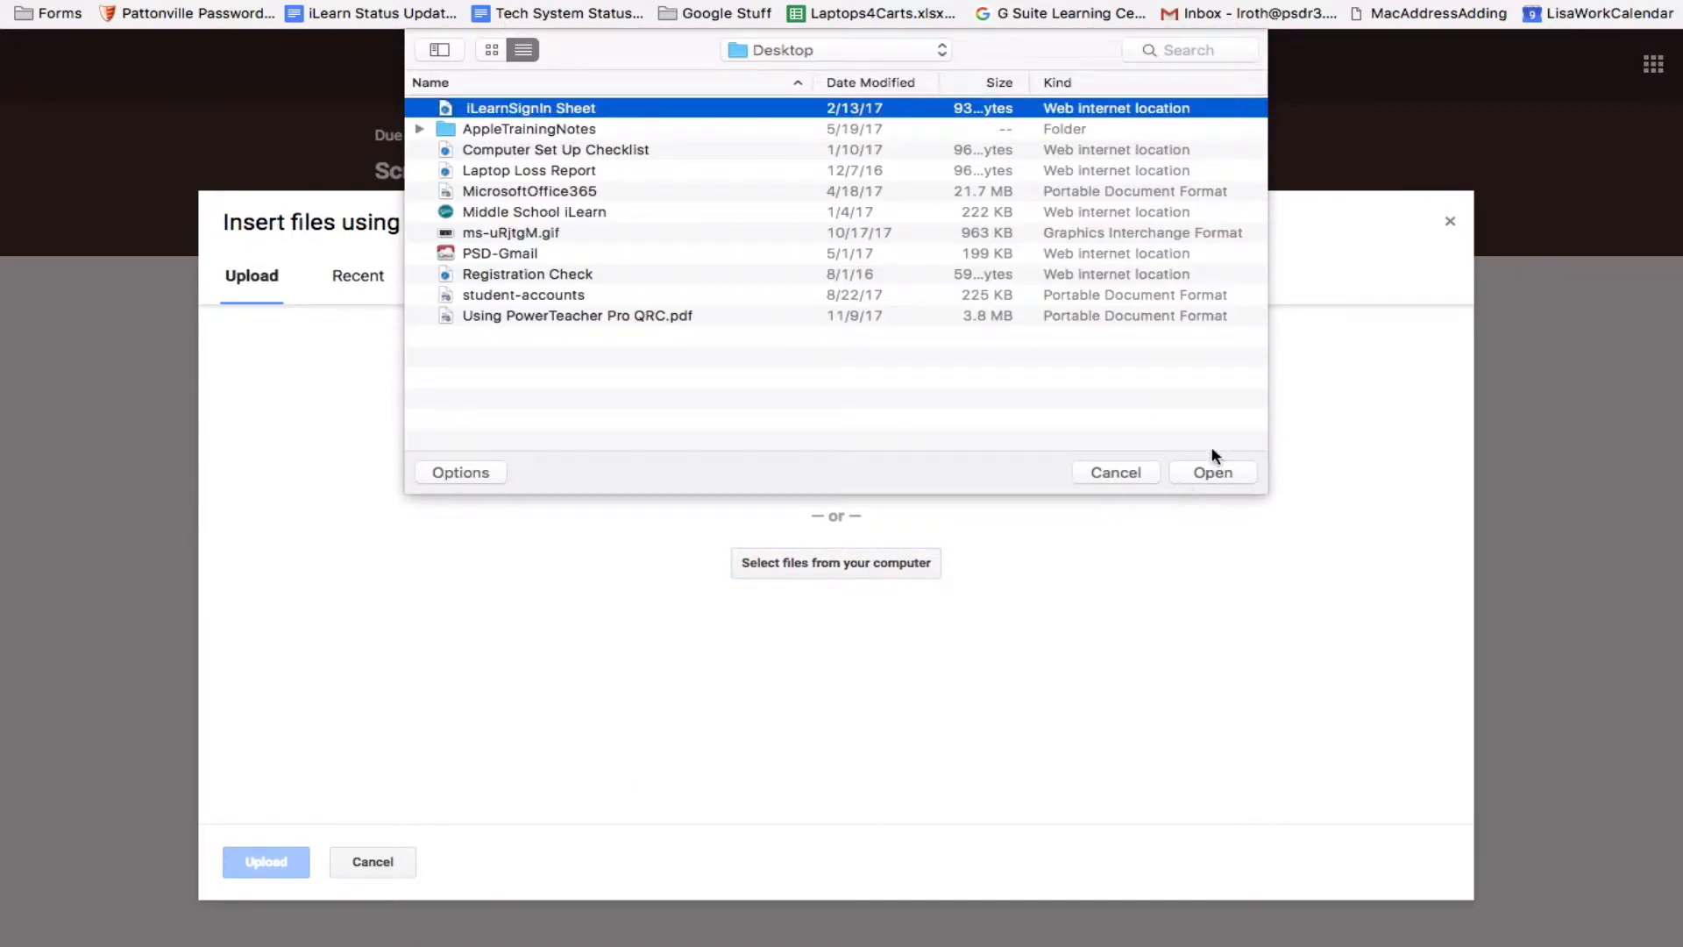
click(1217, 472)
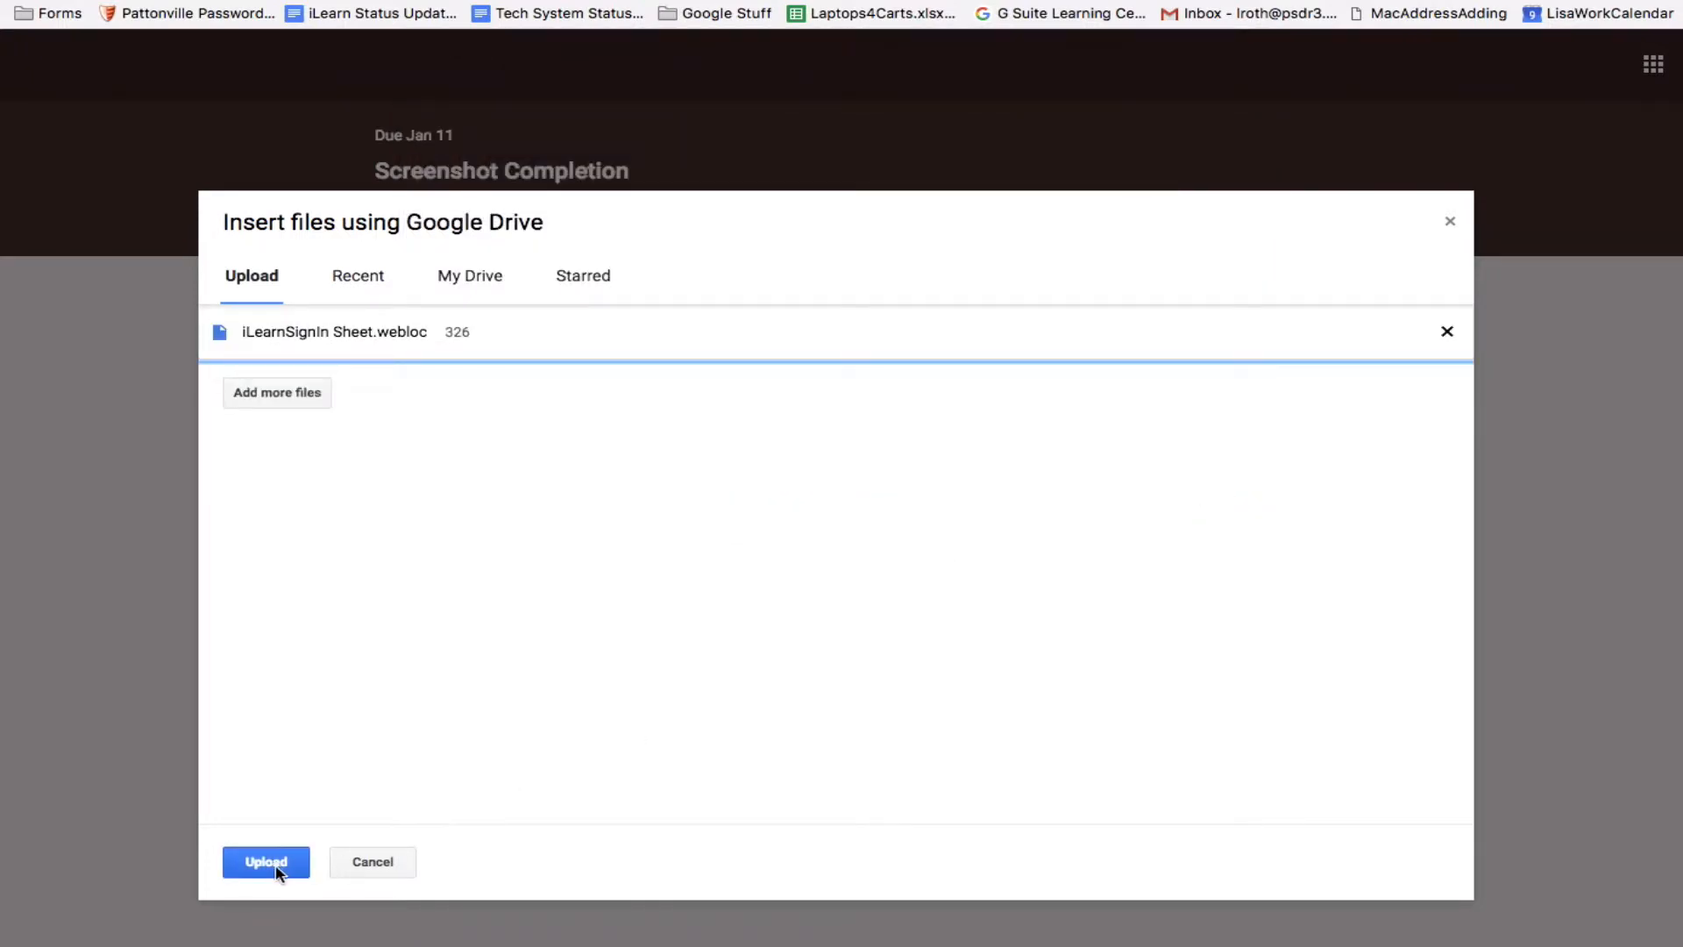
click(262, 865)
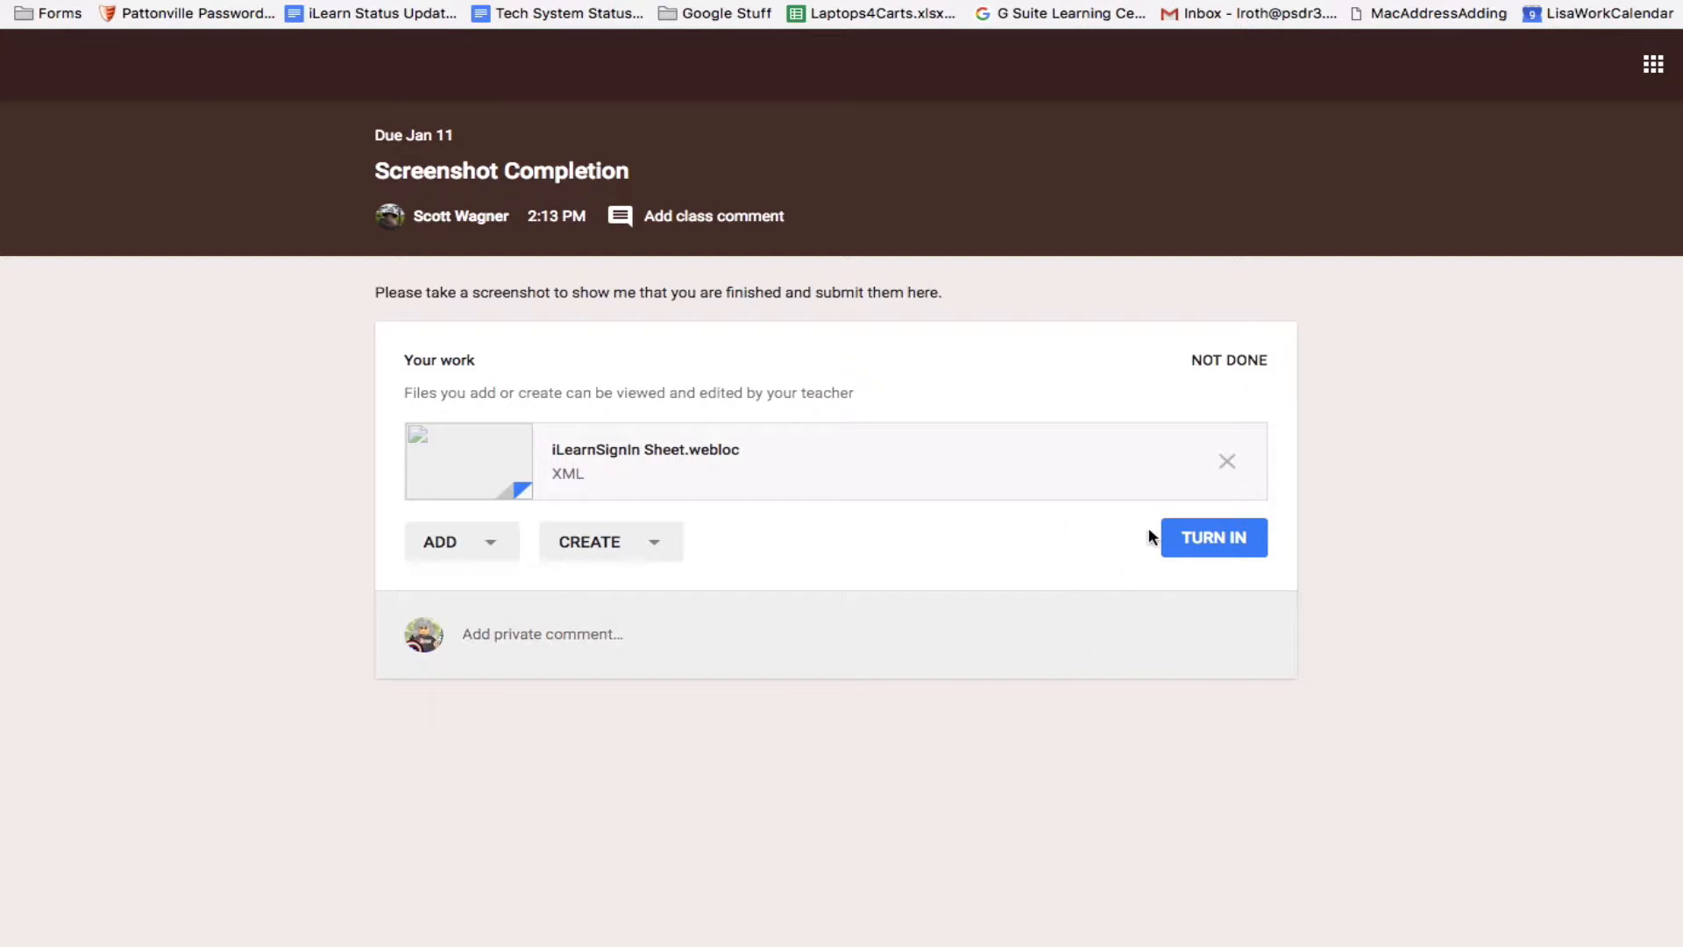
Check which file types can be created for the Screenshot Completion assignment, and turn in the work with its attachment.
click(598, 543)
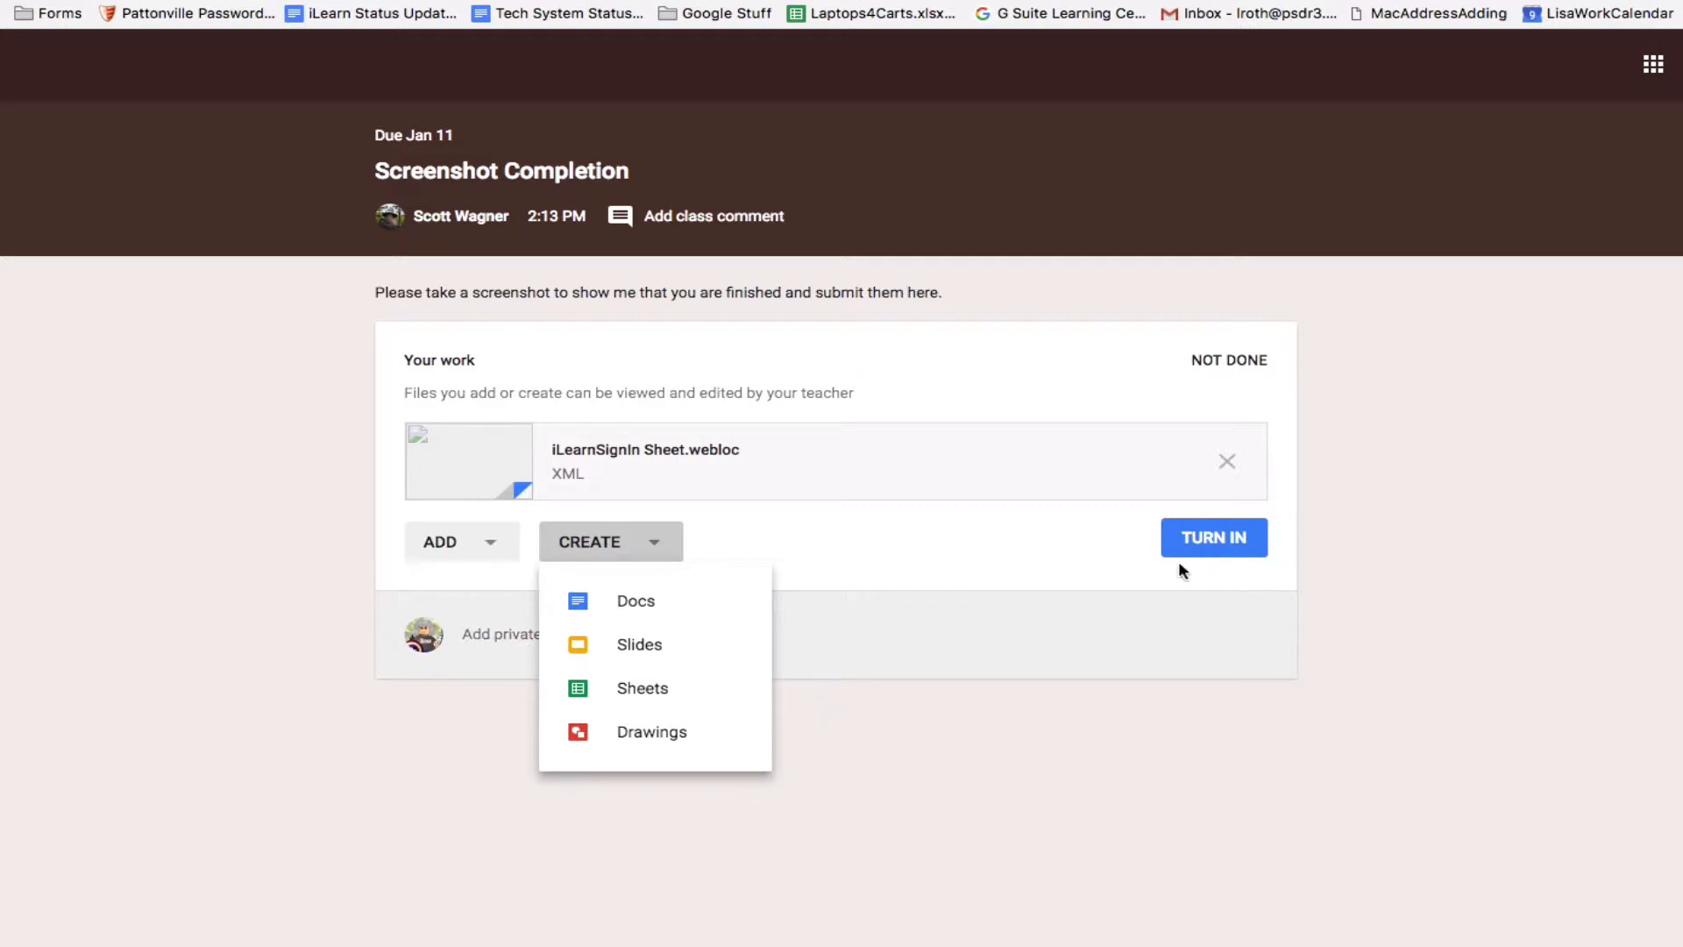
click(973, 535)
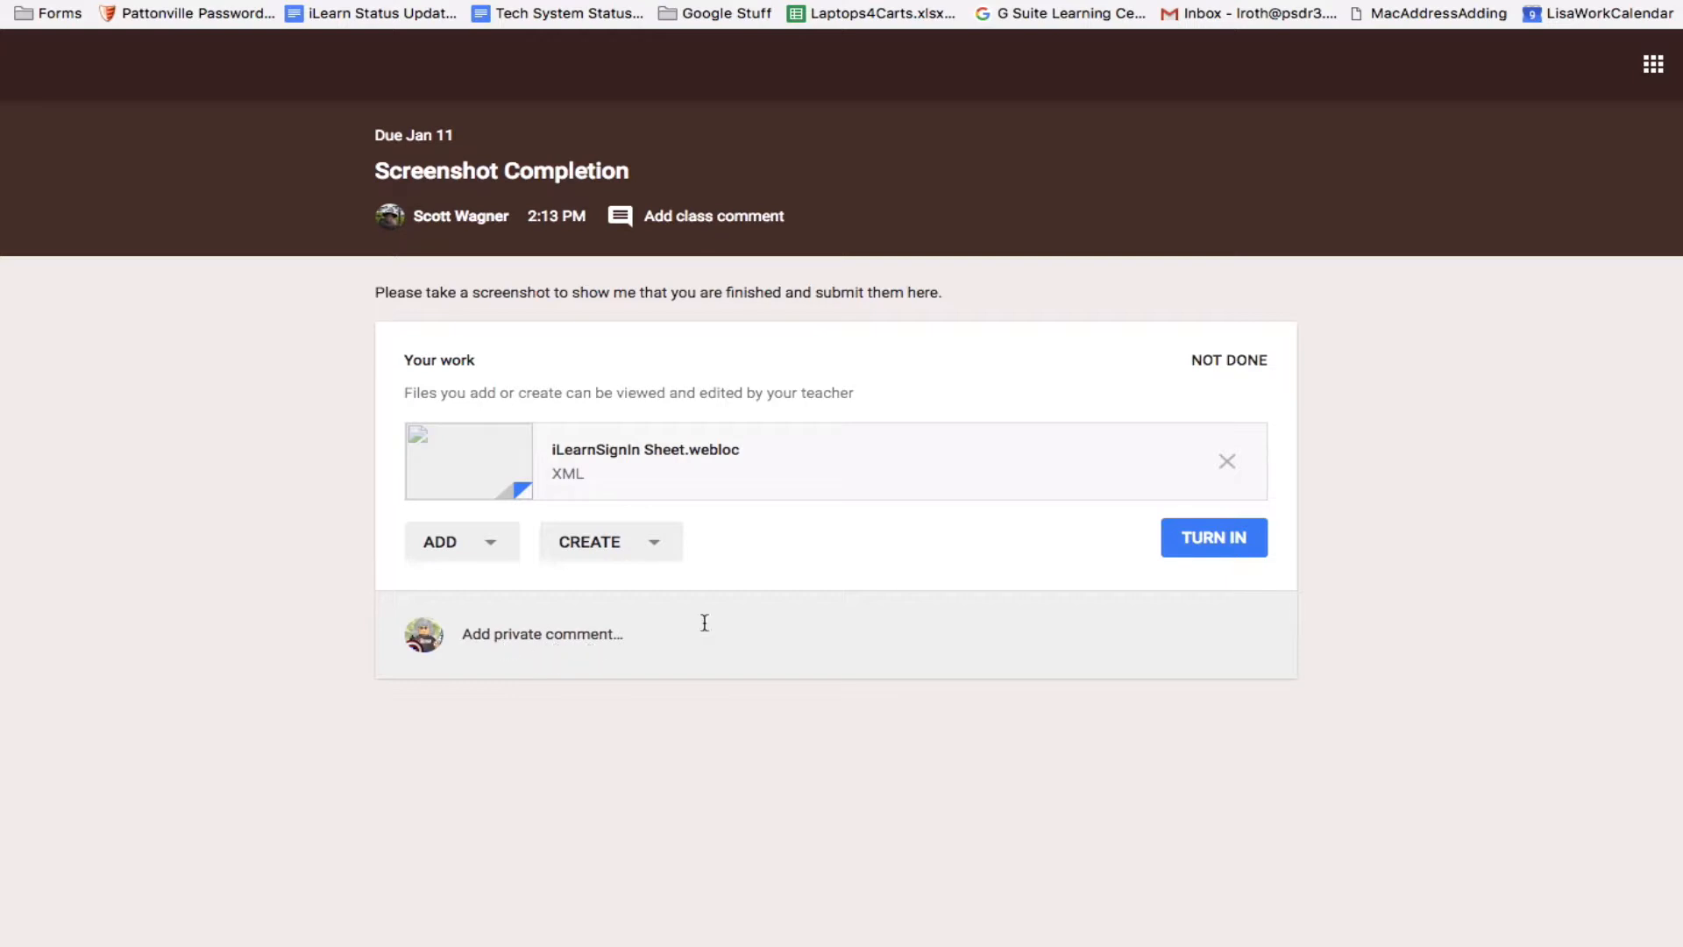
click(1222, 548)
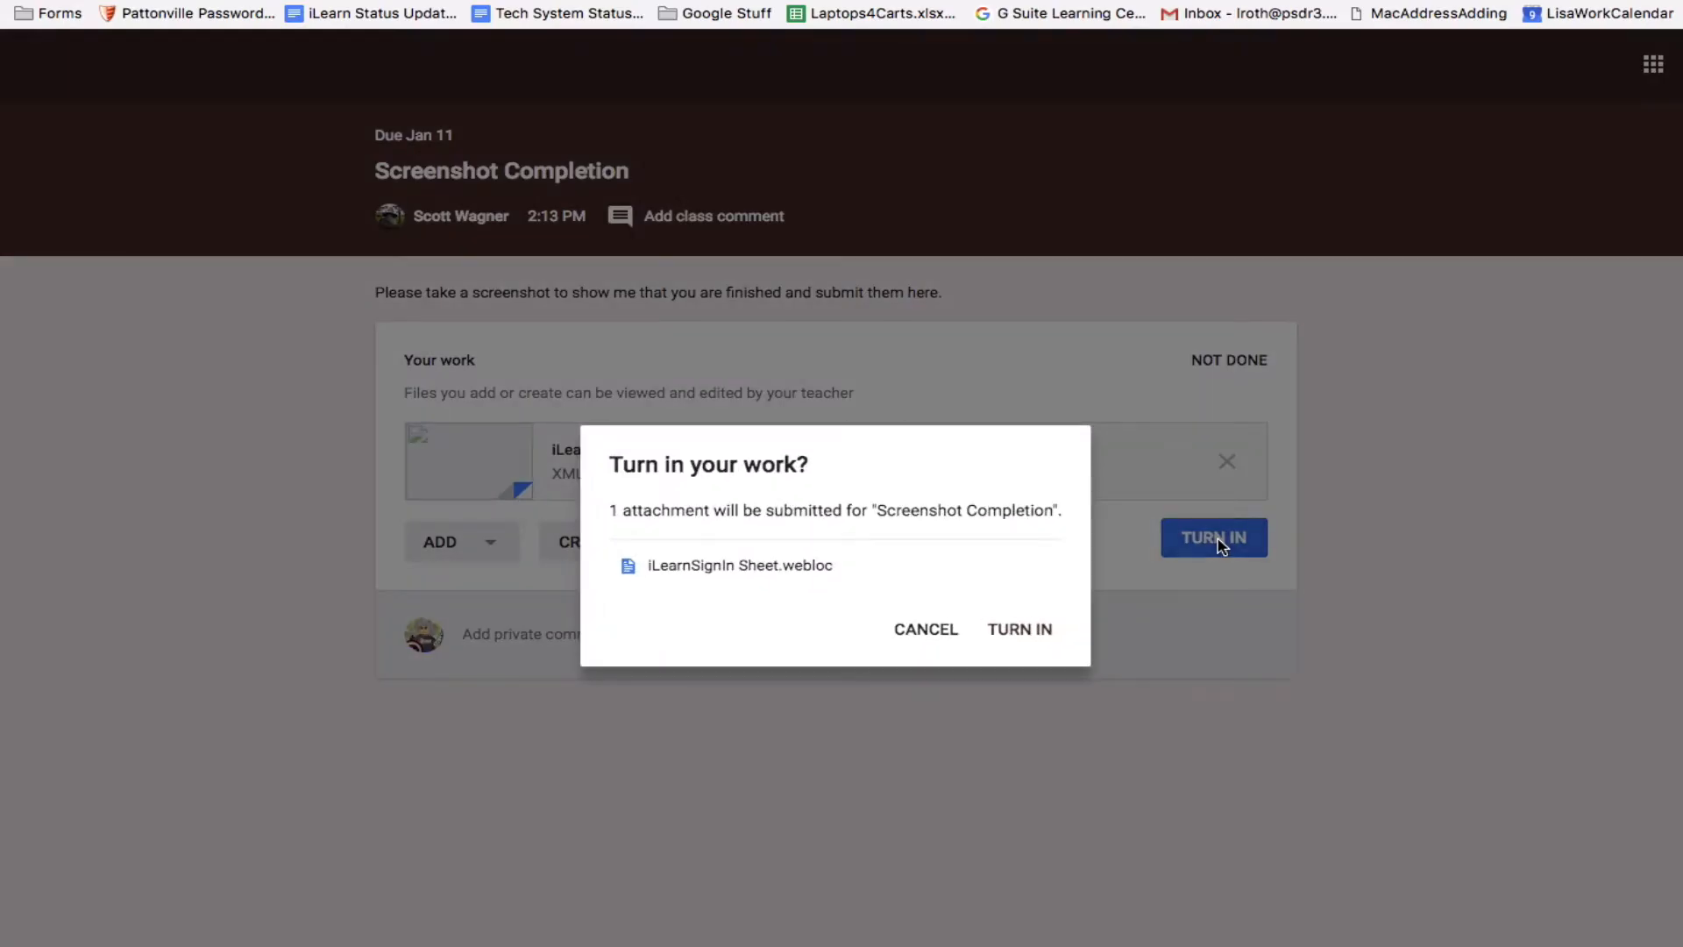
click(1019, 630)
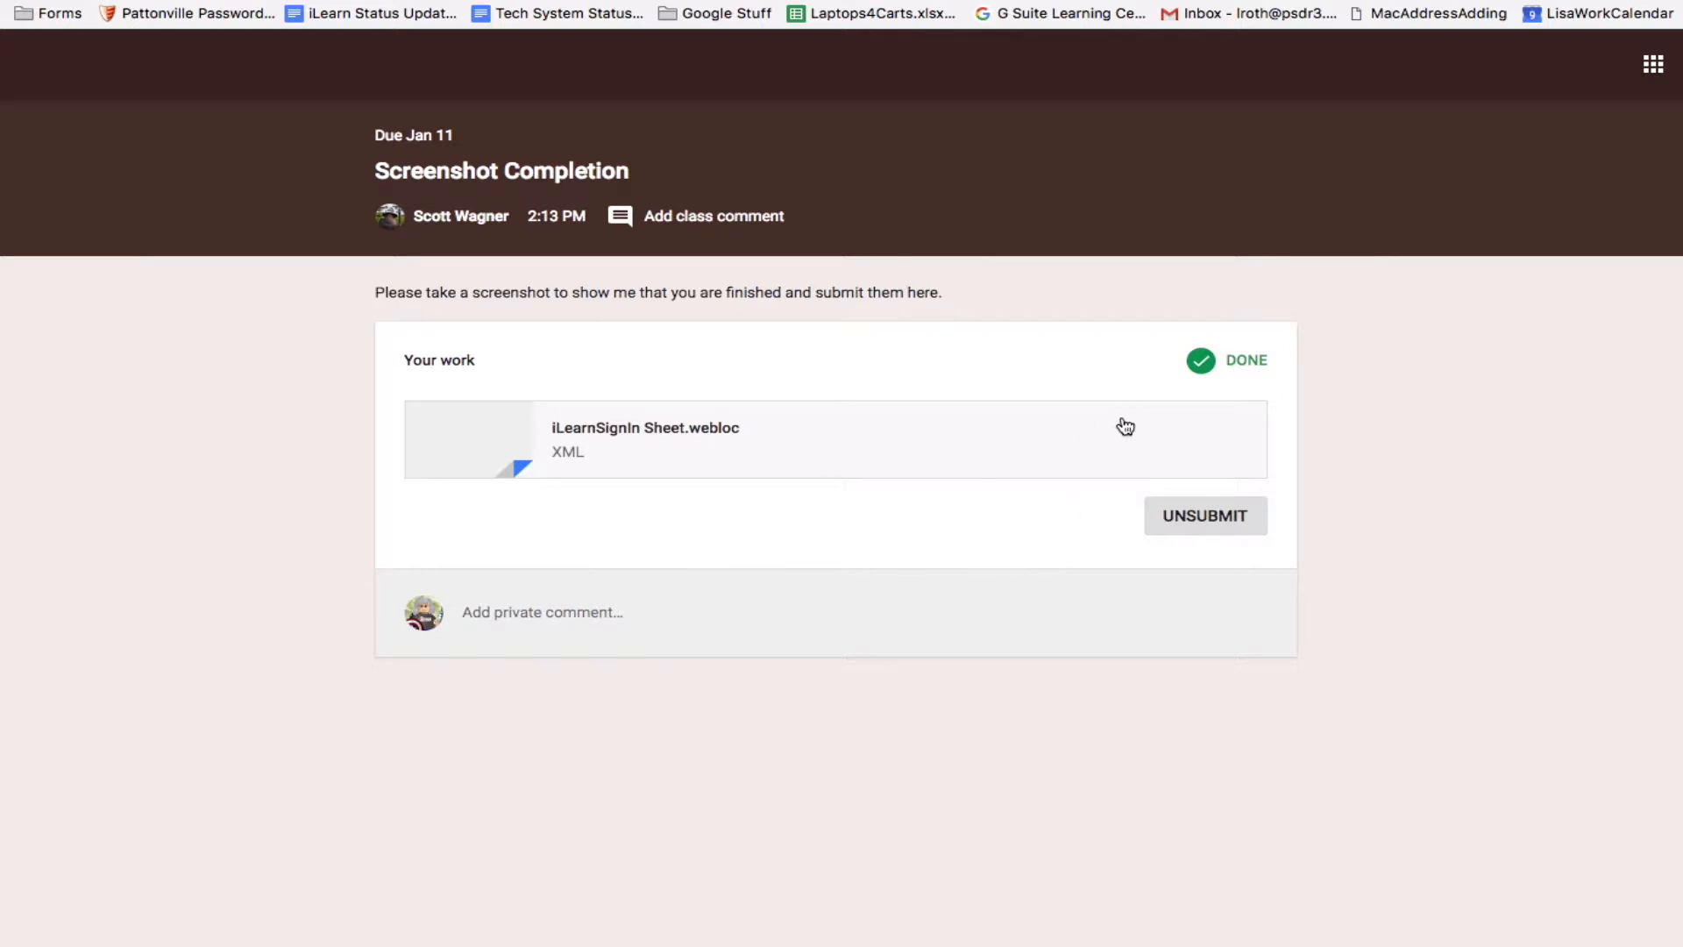
Unsubmit the Screenshot Completion work and turn it in again with the same attachment.
click(1228, 536)
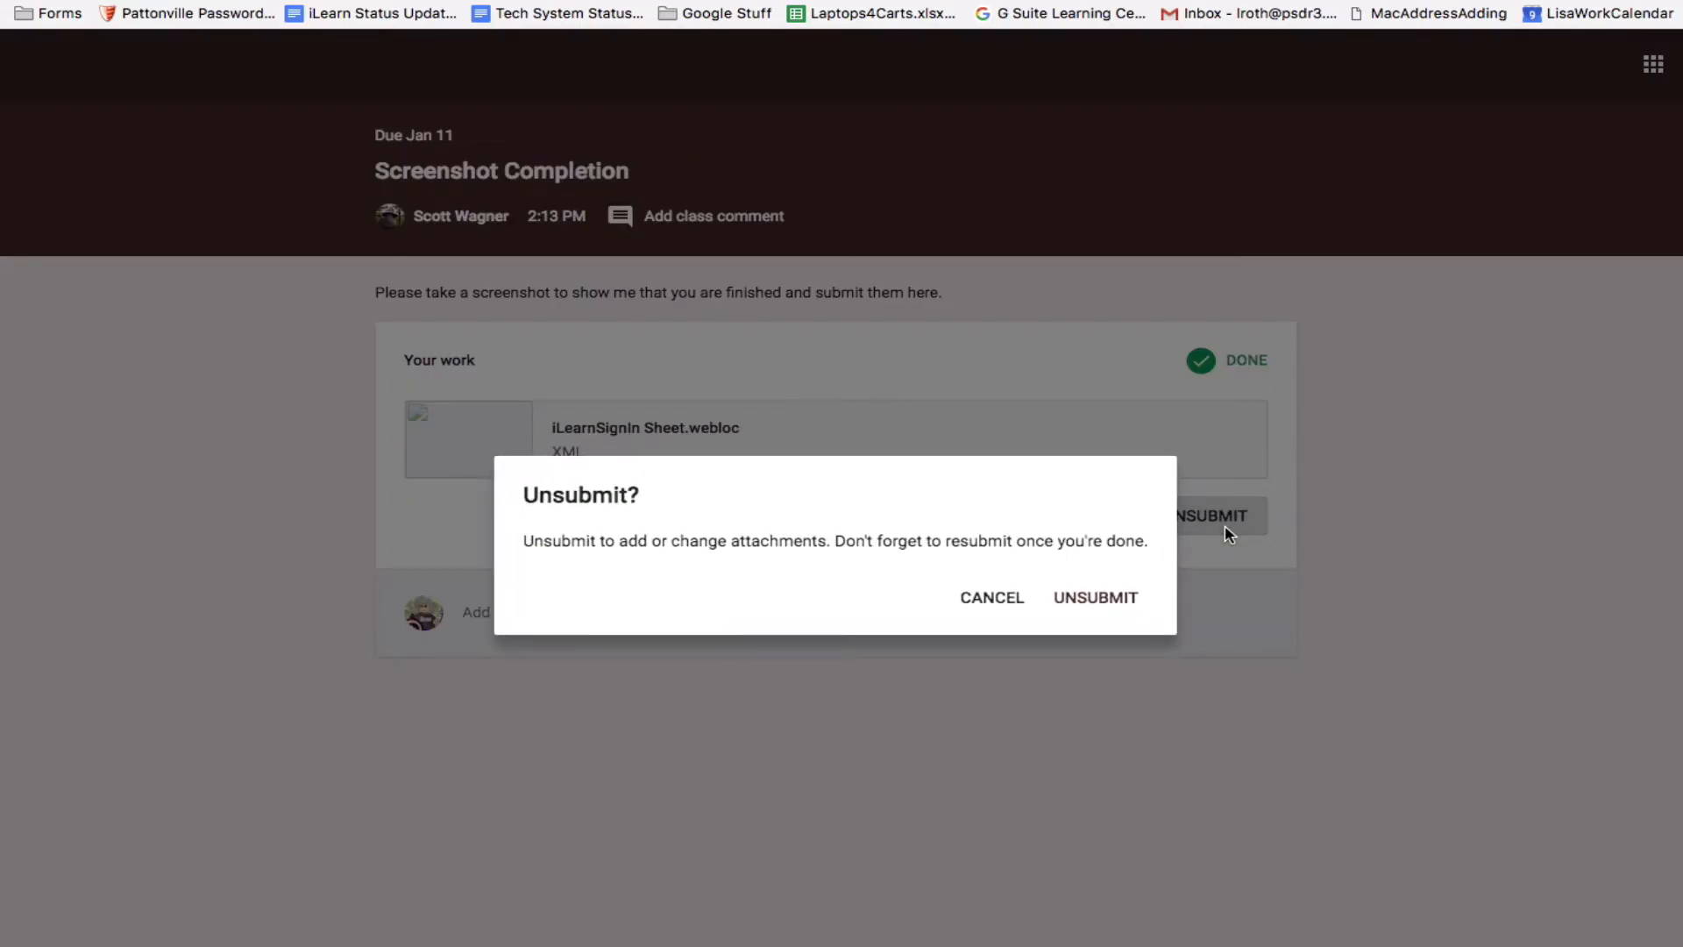
click(1119, 599)
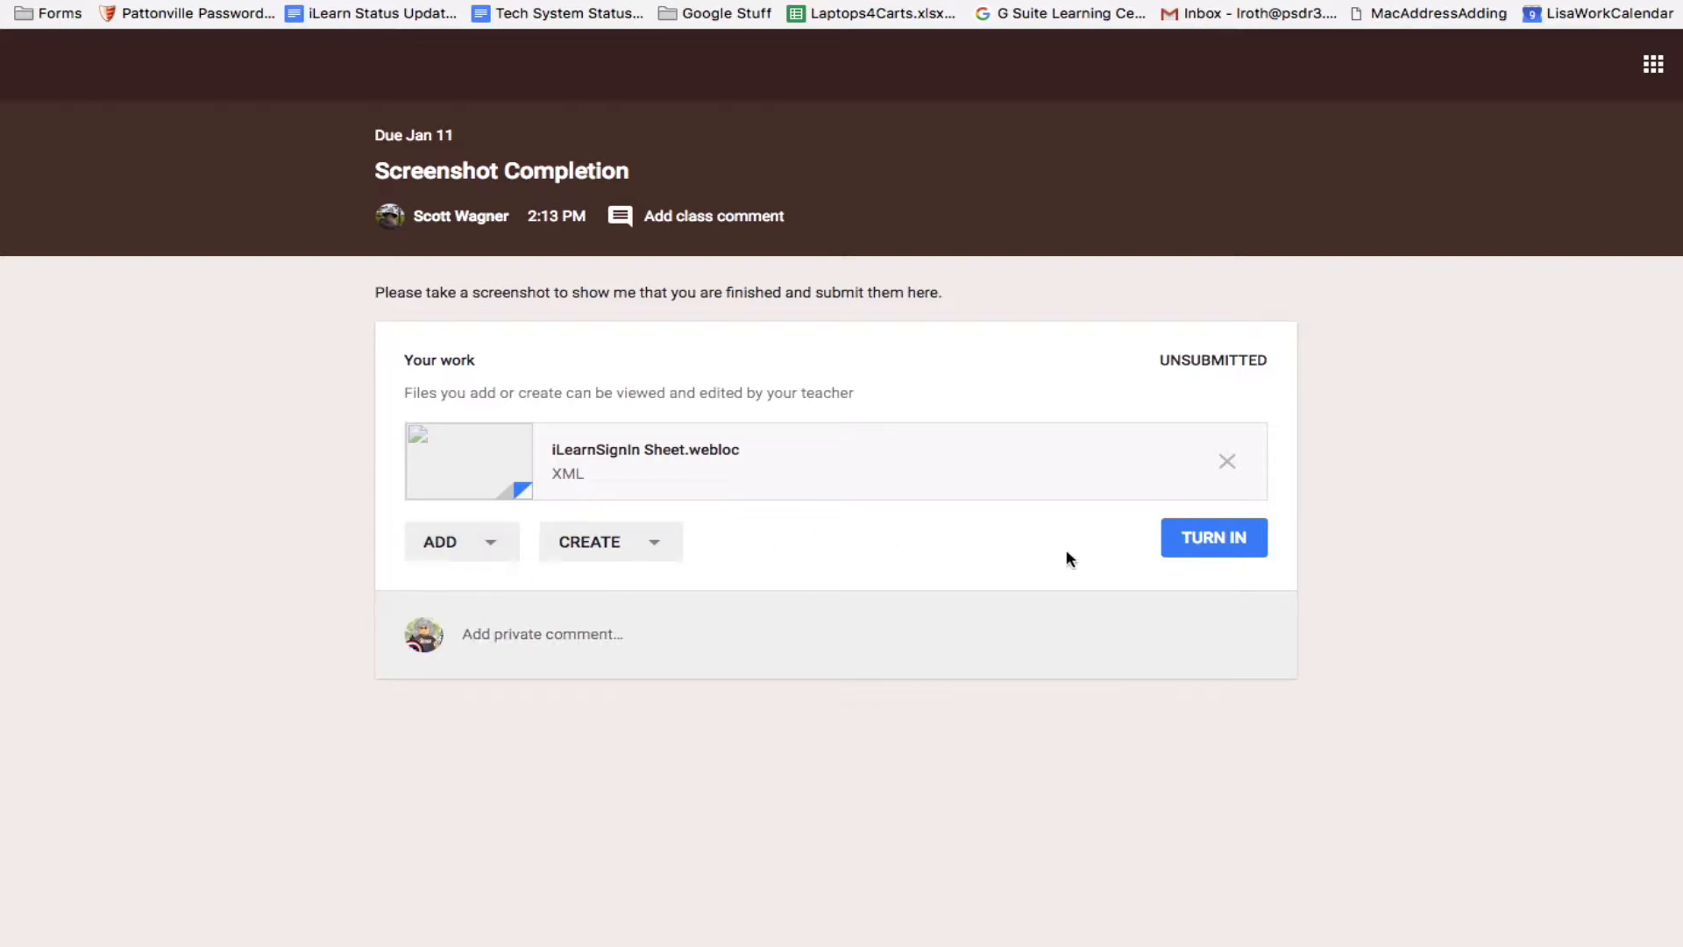
click(1225, 549)
click(1019, 631)
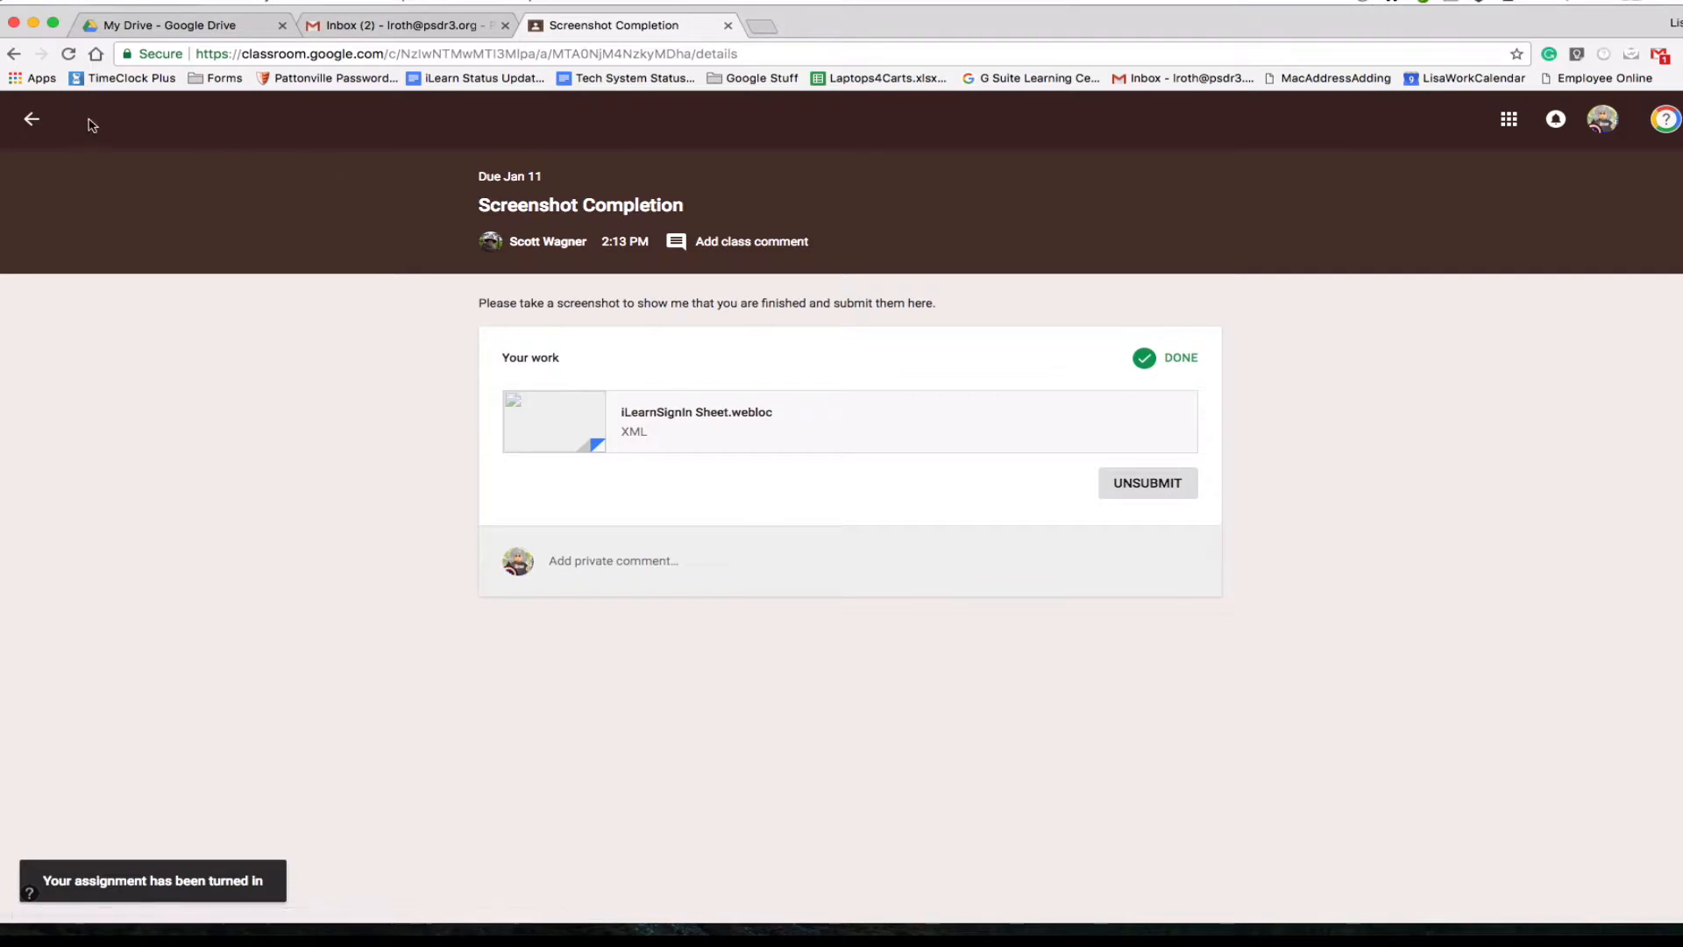
Return to the Tech Help stream, open the Chapter 8 Questions assignment, and open the student's copy of the homework document.
click(31, 121)
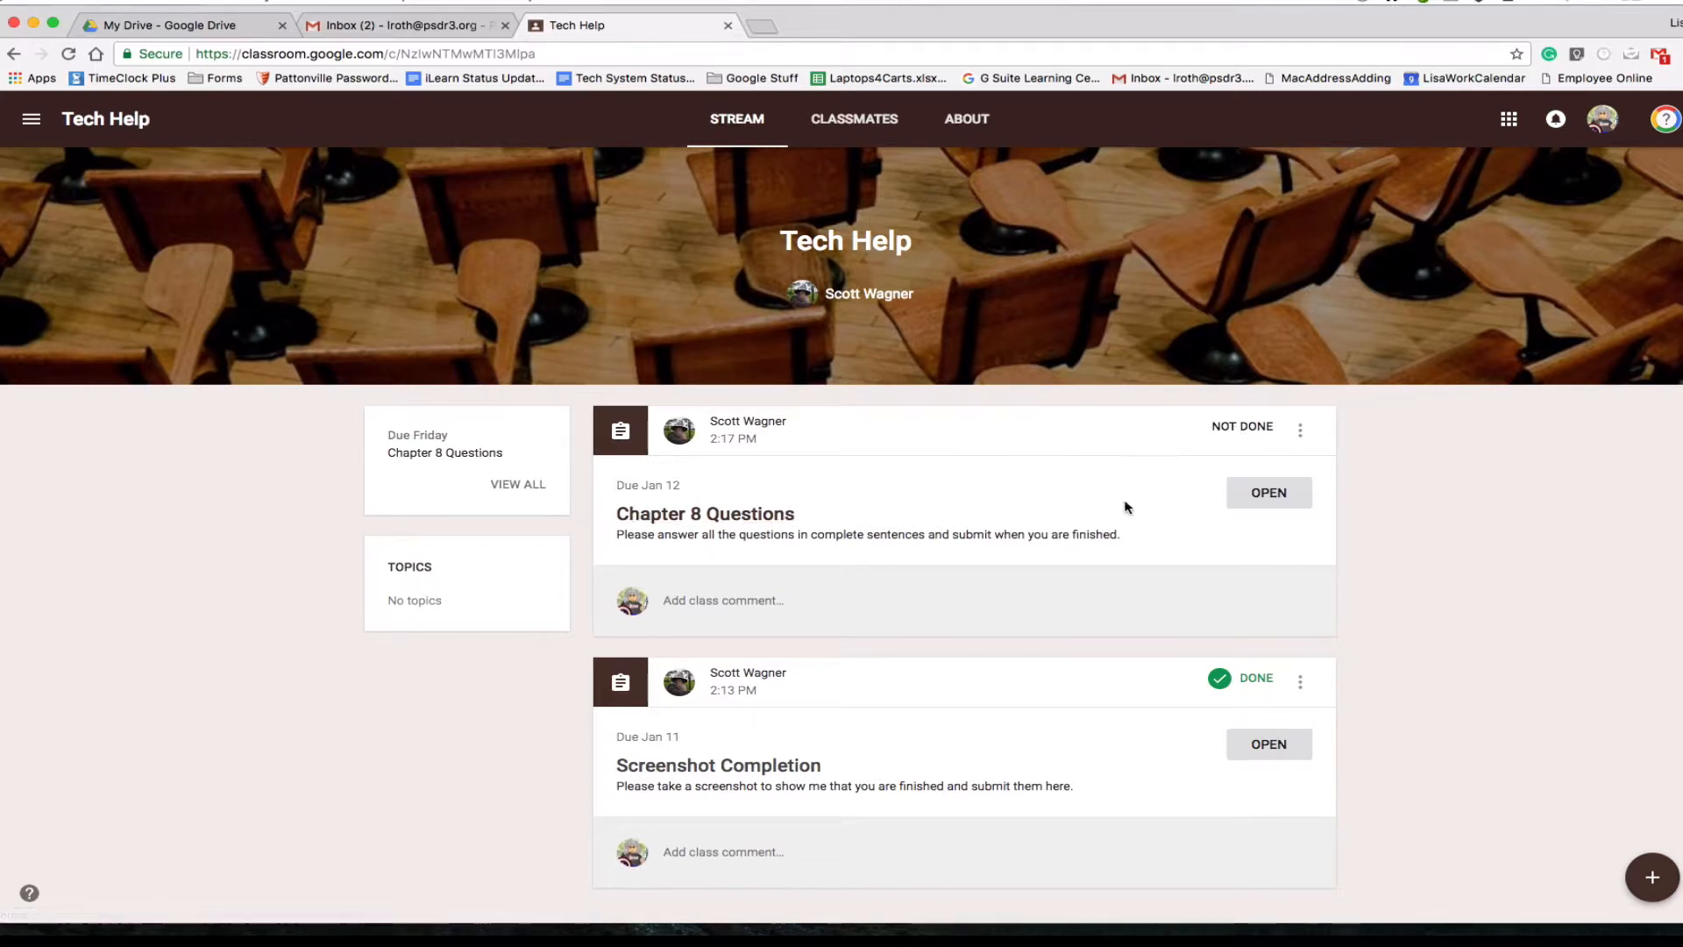
click(750, 517)
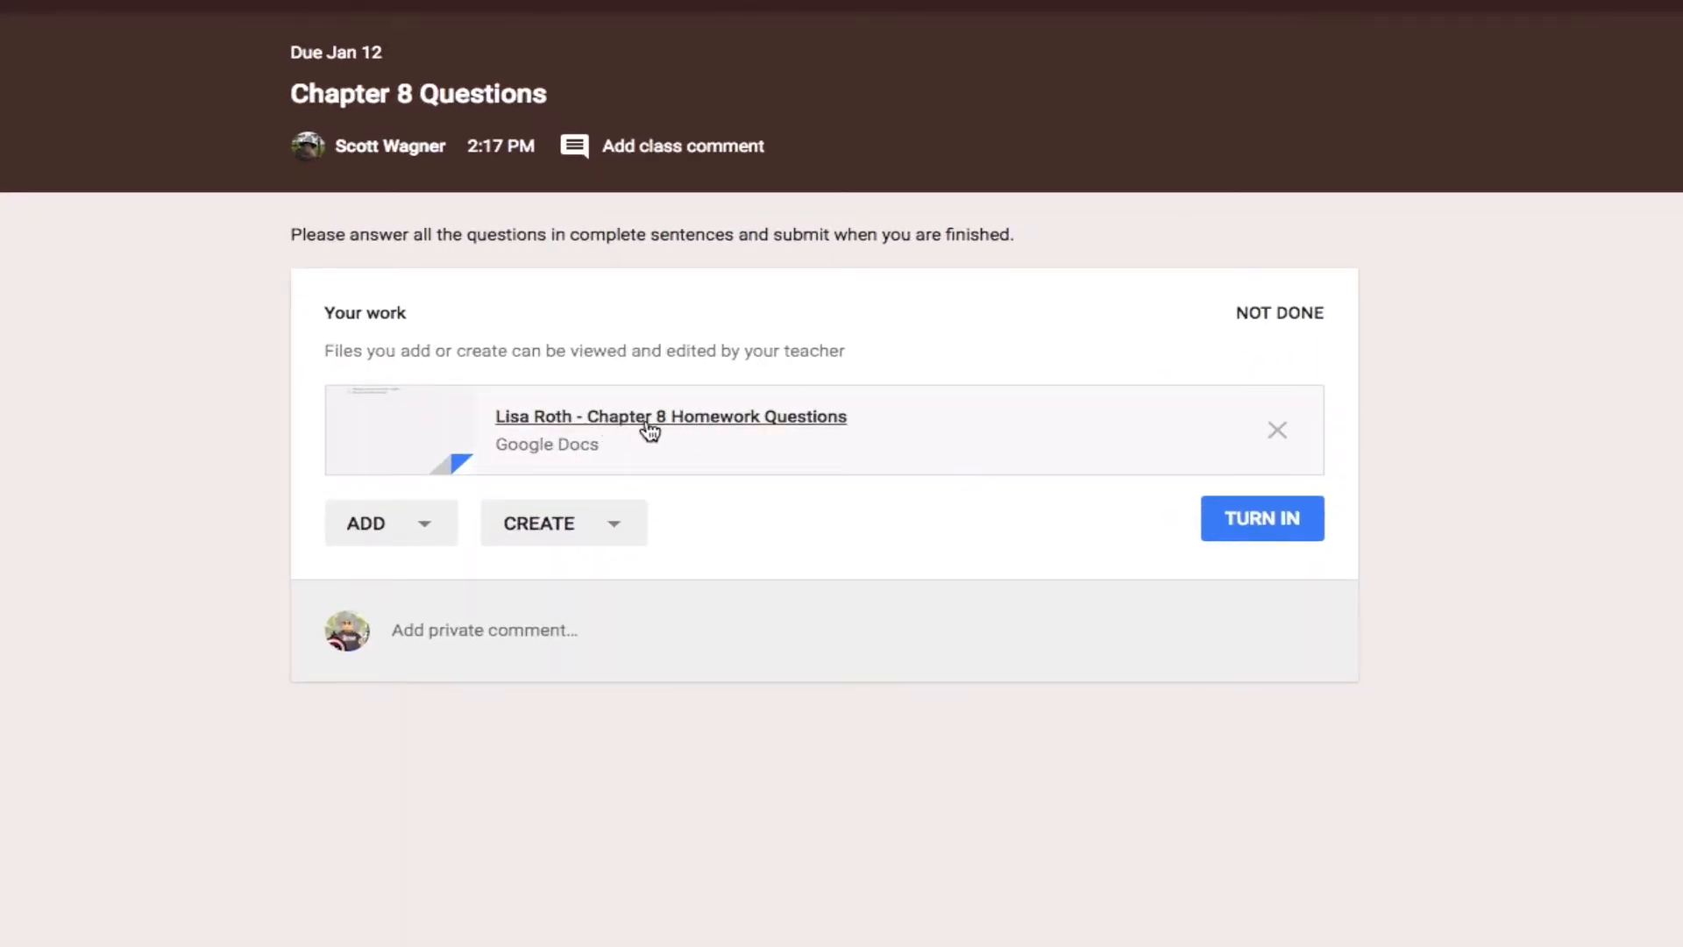
click(714, 424)
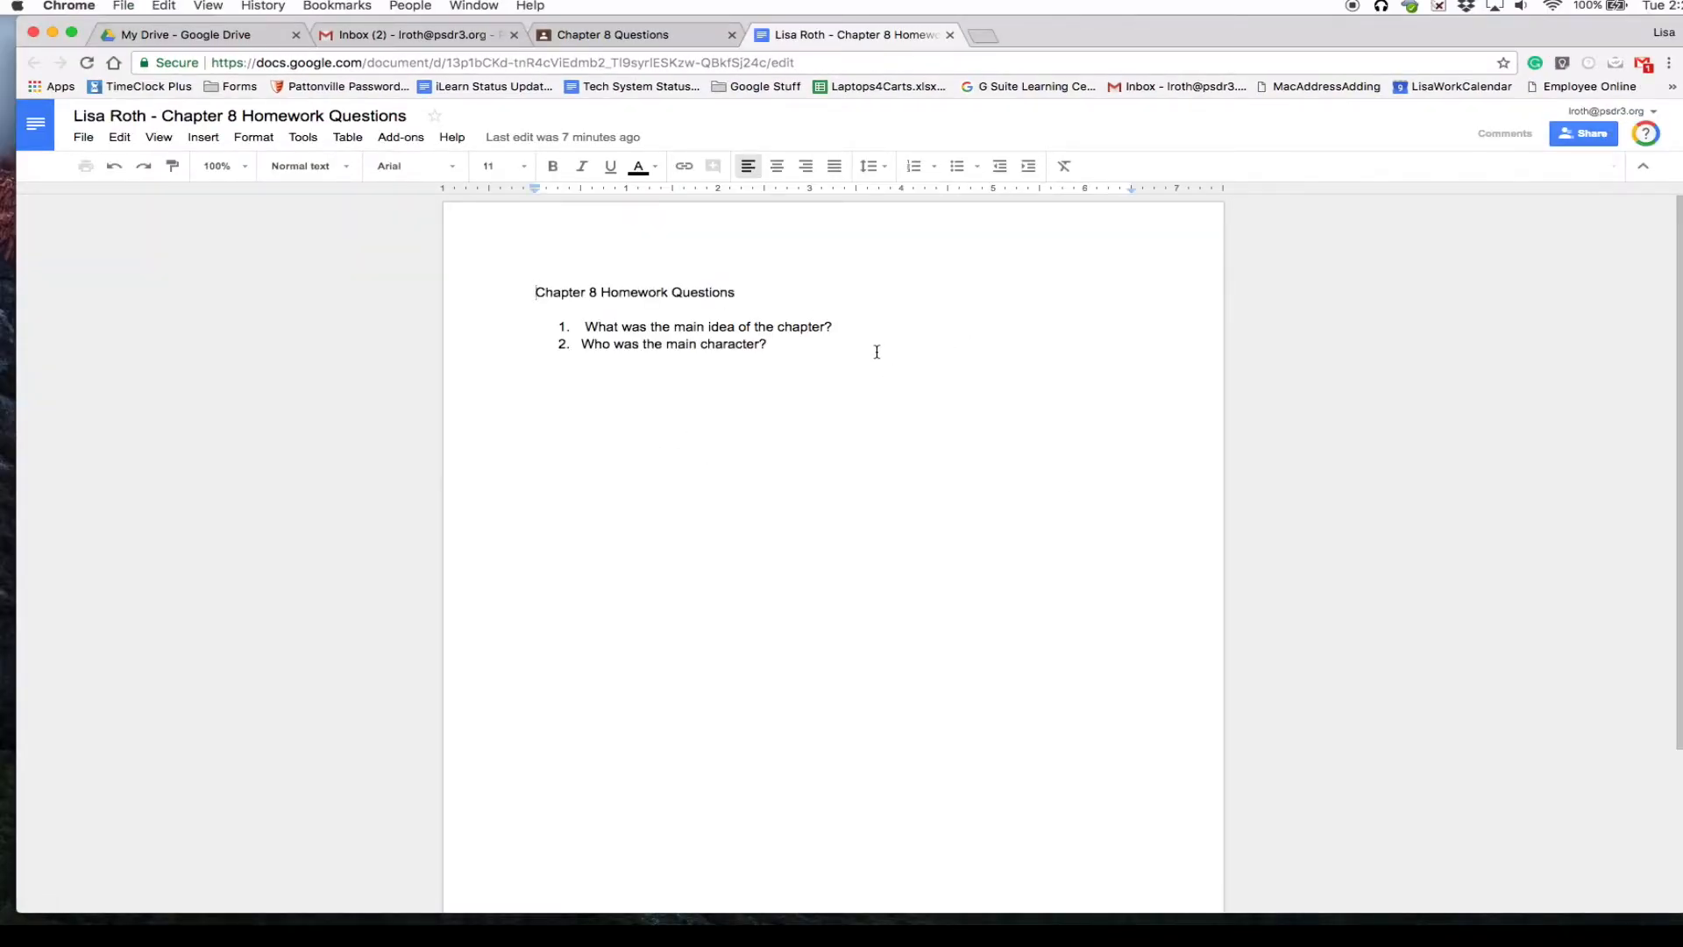
Add the sample answer "Afdk jakdljf" on a new line below the first question in the homework document.
click(862, 320)
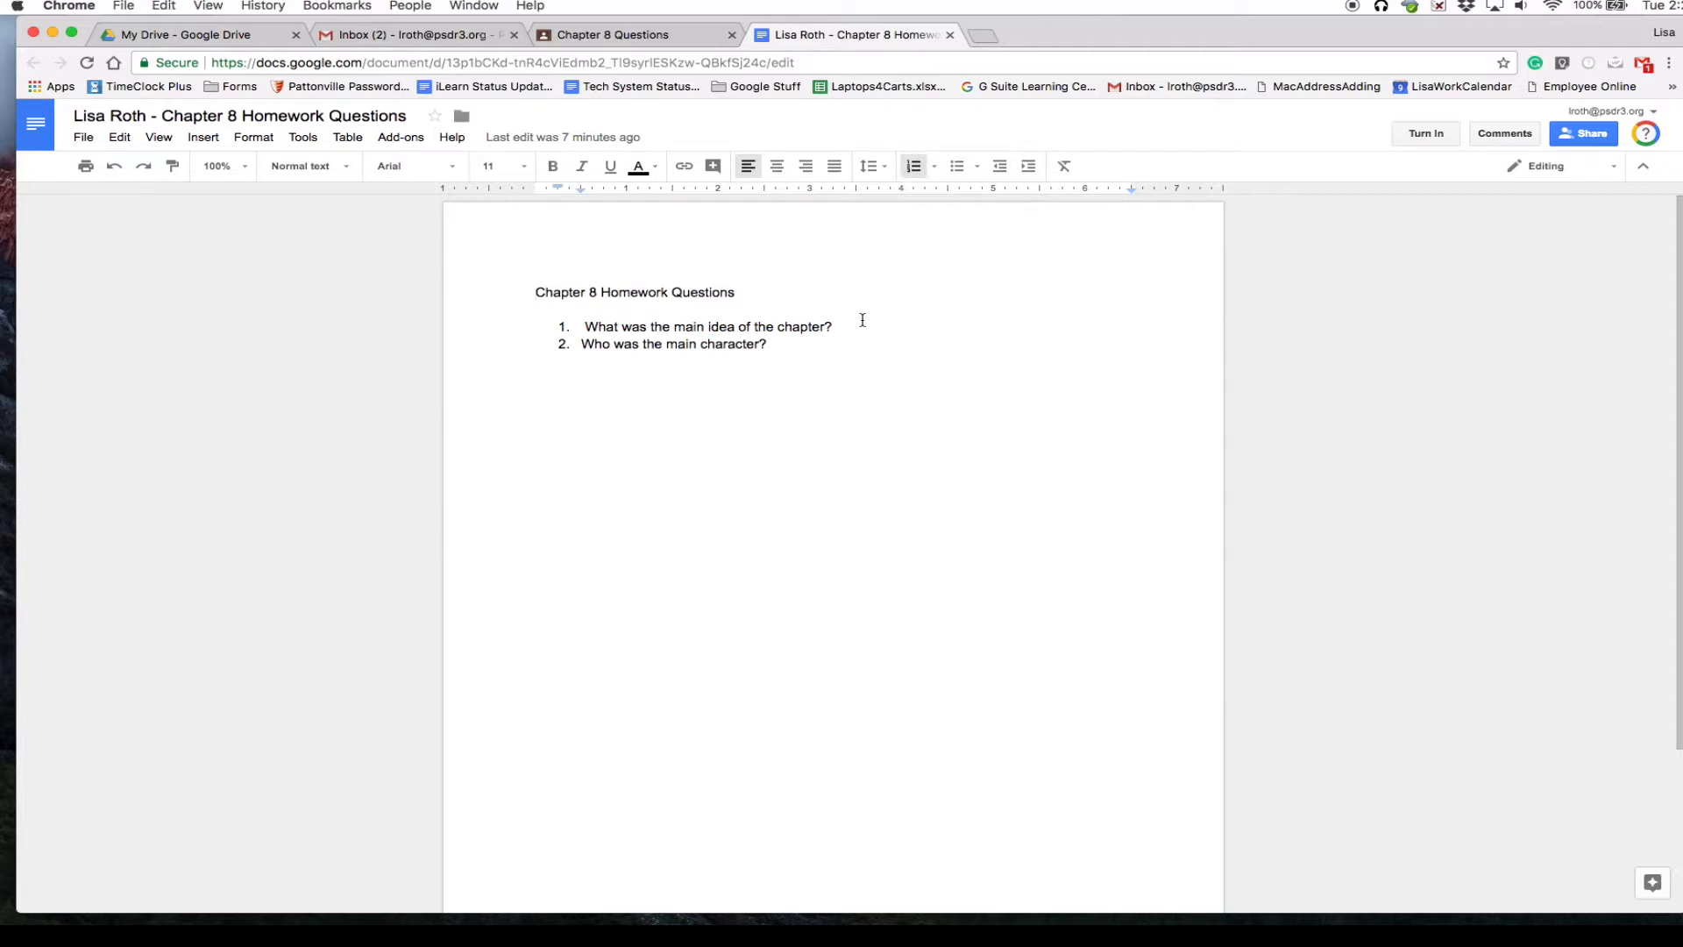
key(Return)
text(afdk jakdljf)
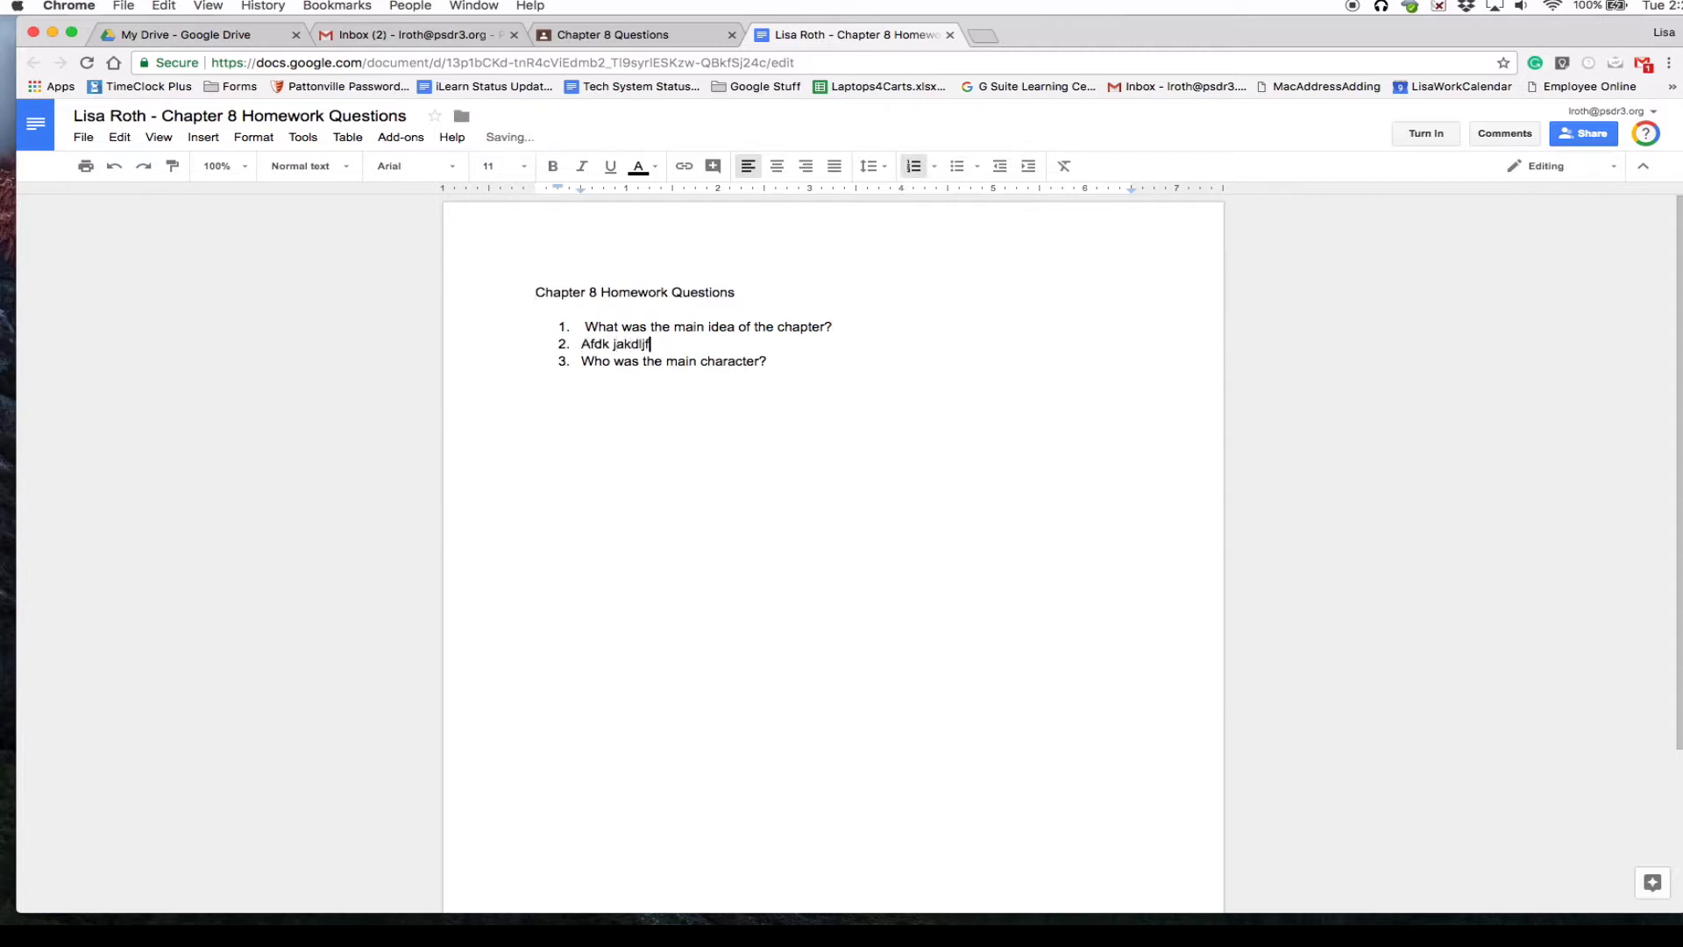
Extend the sample answer with "akdfj a;ljd f;laksj fajsdflkjad fs" and turn in the Chapter 8 Questions work with its attached document.
text( akdfj a;ljd f;laksj fajsdflkjad fs)
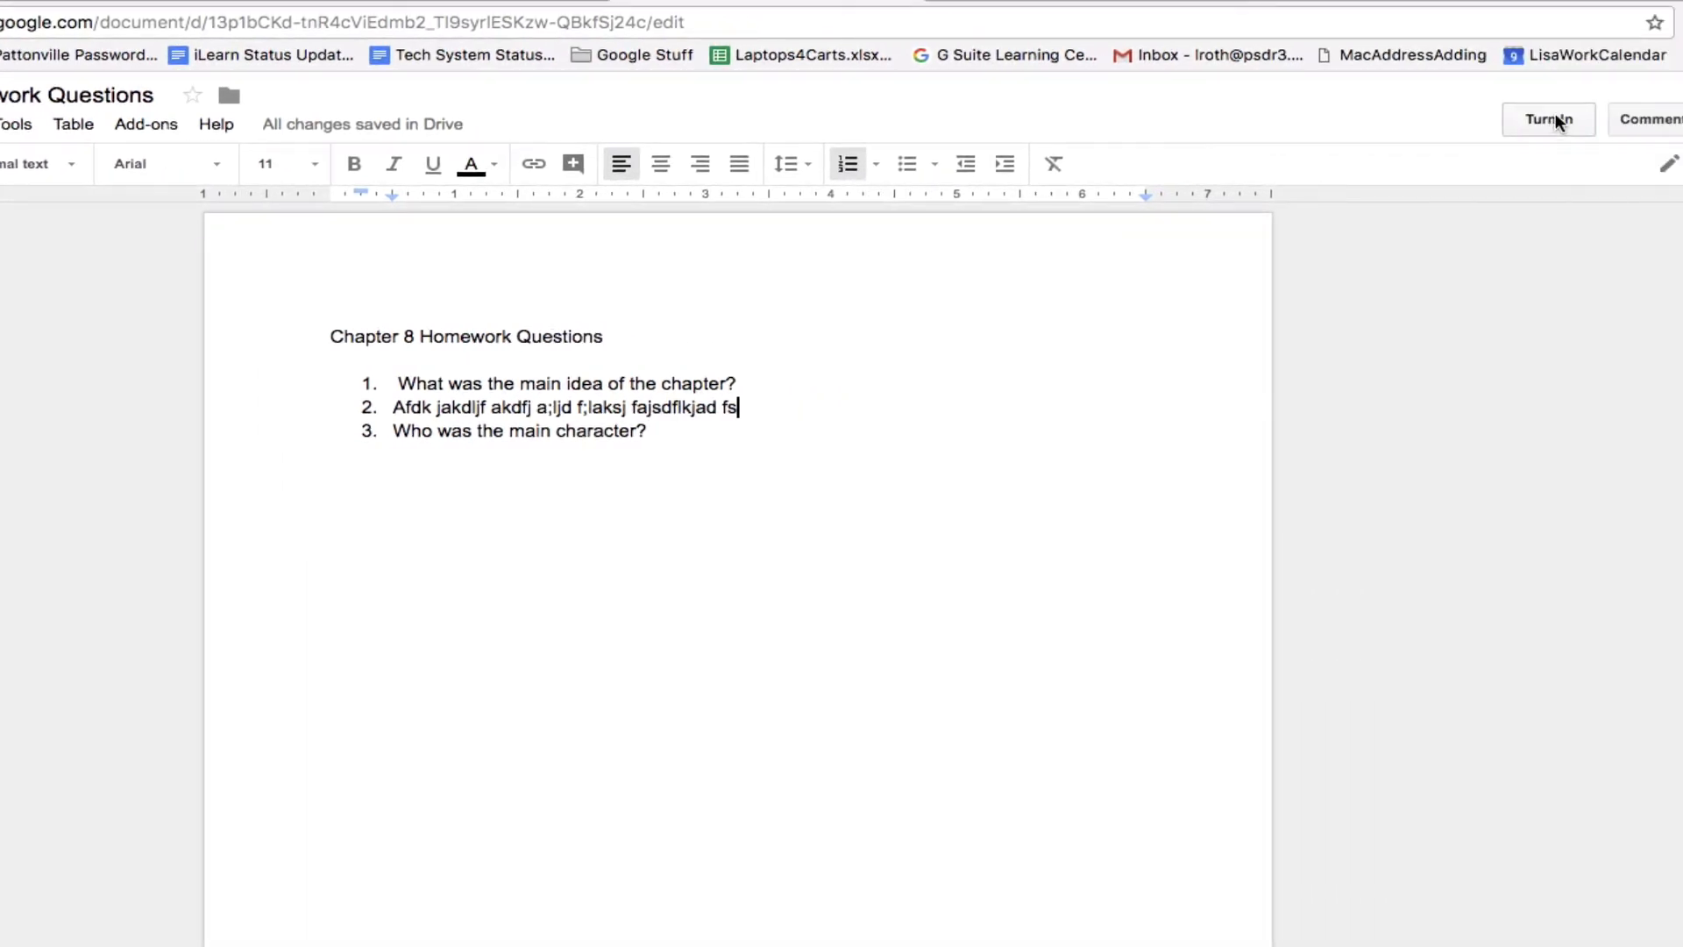
click(1553, 121)
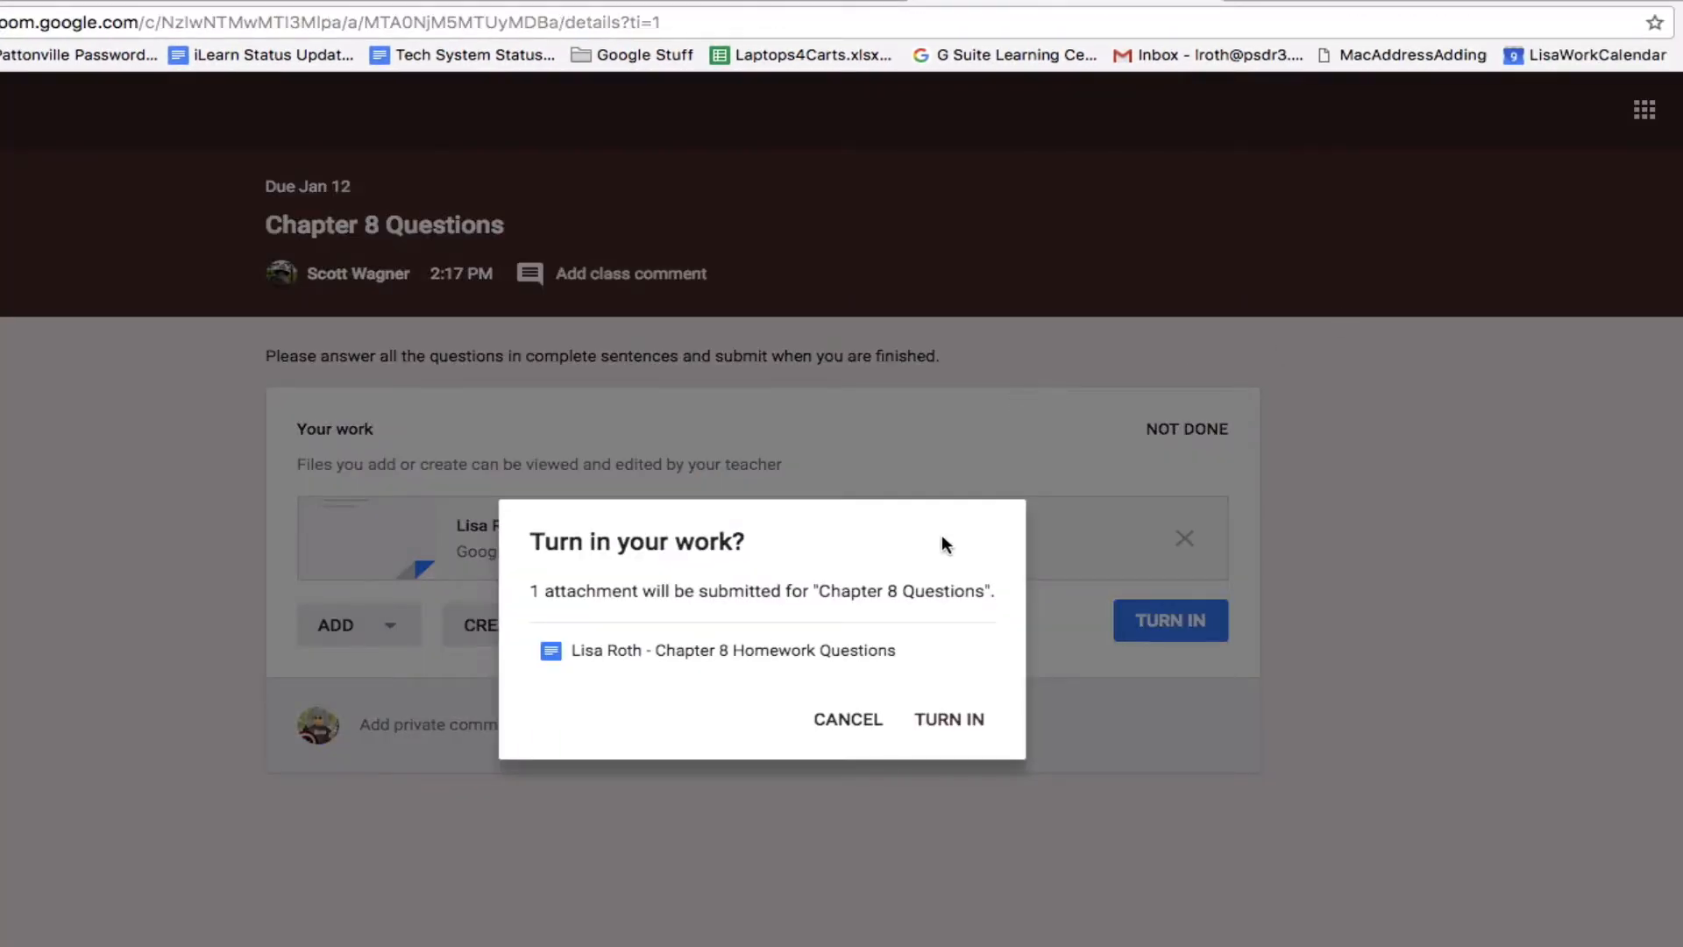
click(952, 721)
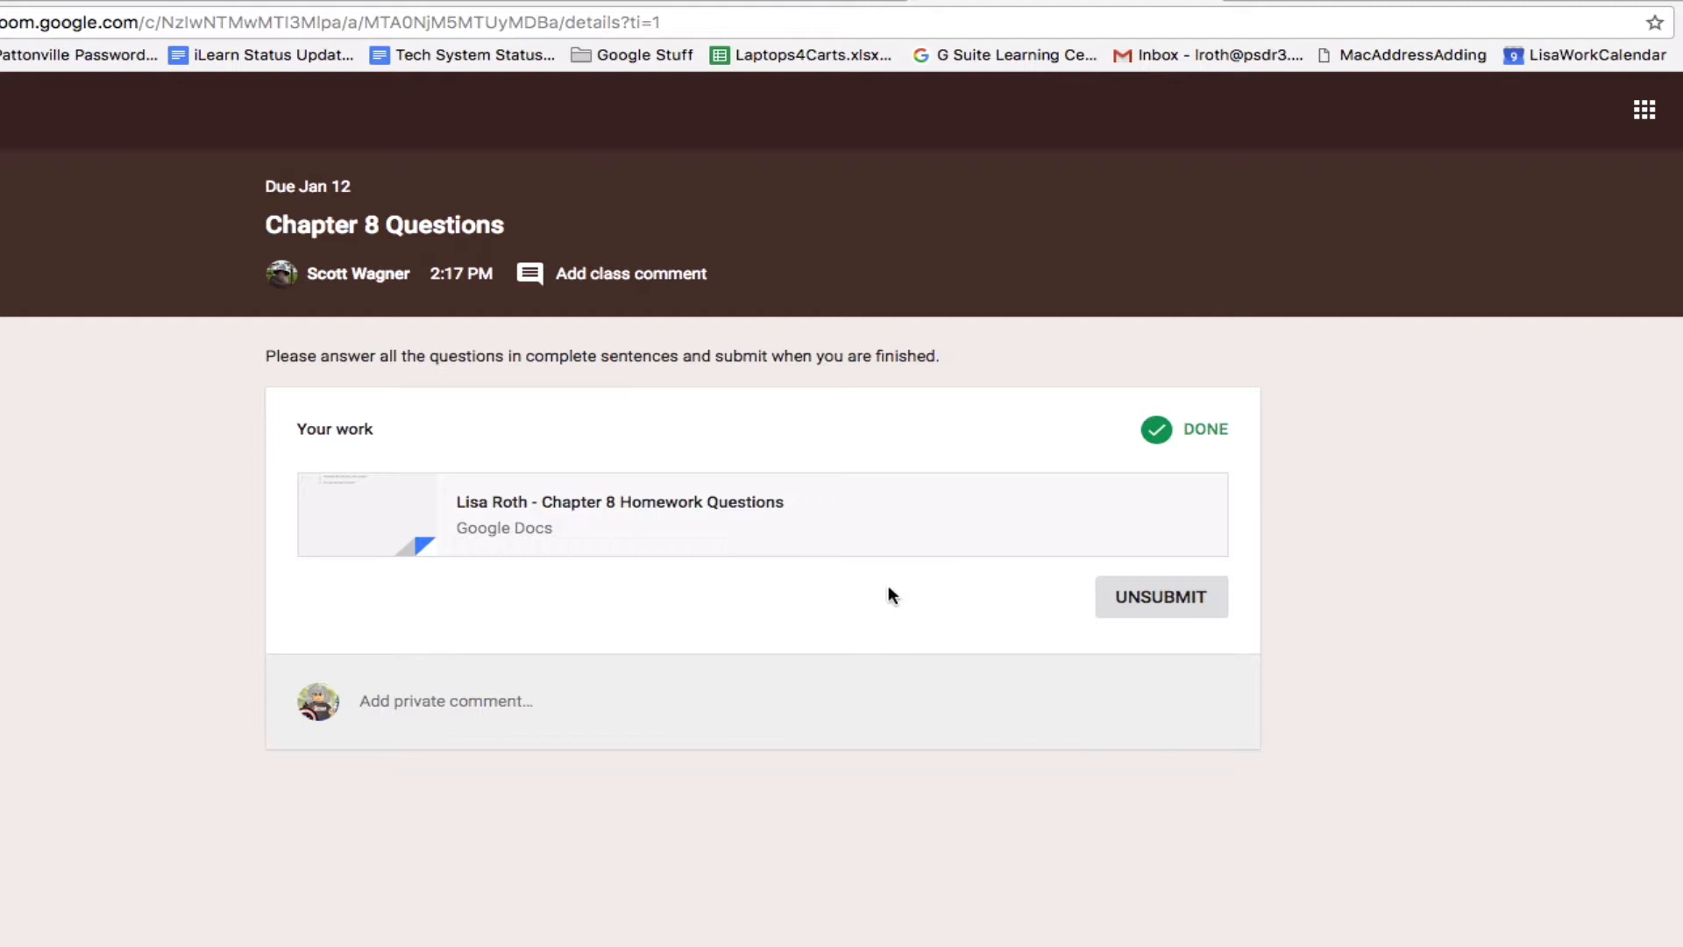
Switch to the teacher's Tech Help stream in Safari and open the student work for the Screenshot Completion assignment.
click(2, 110)
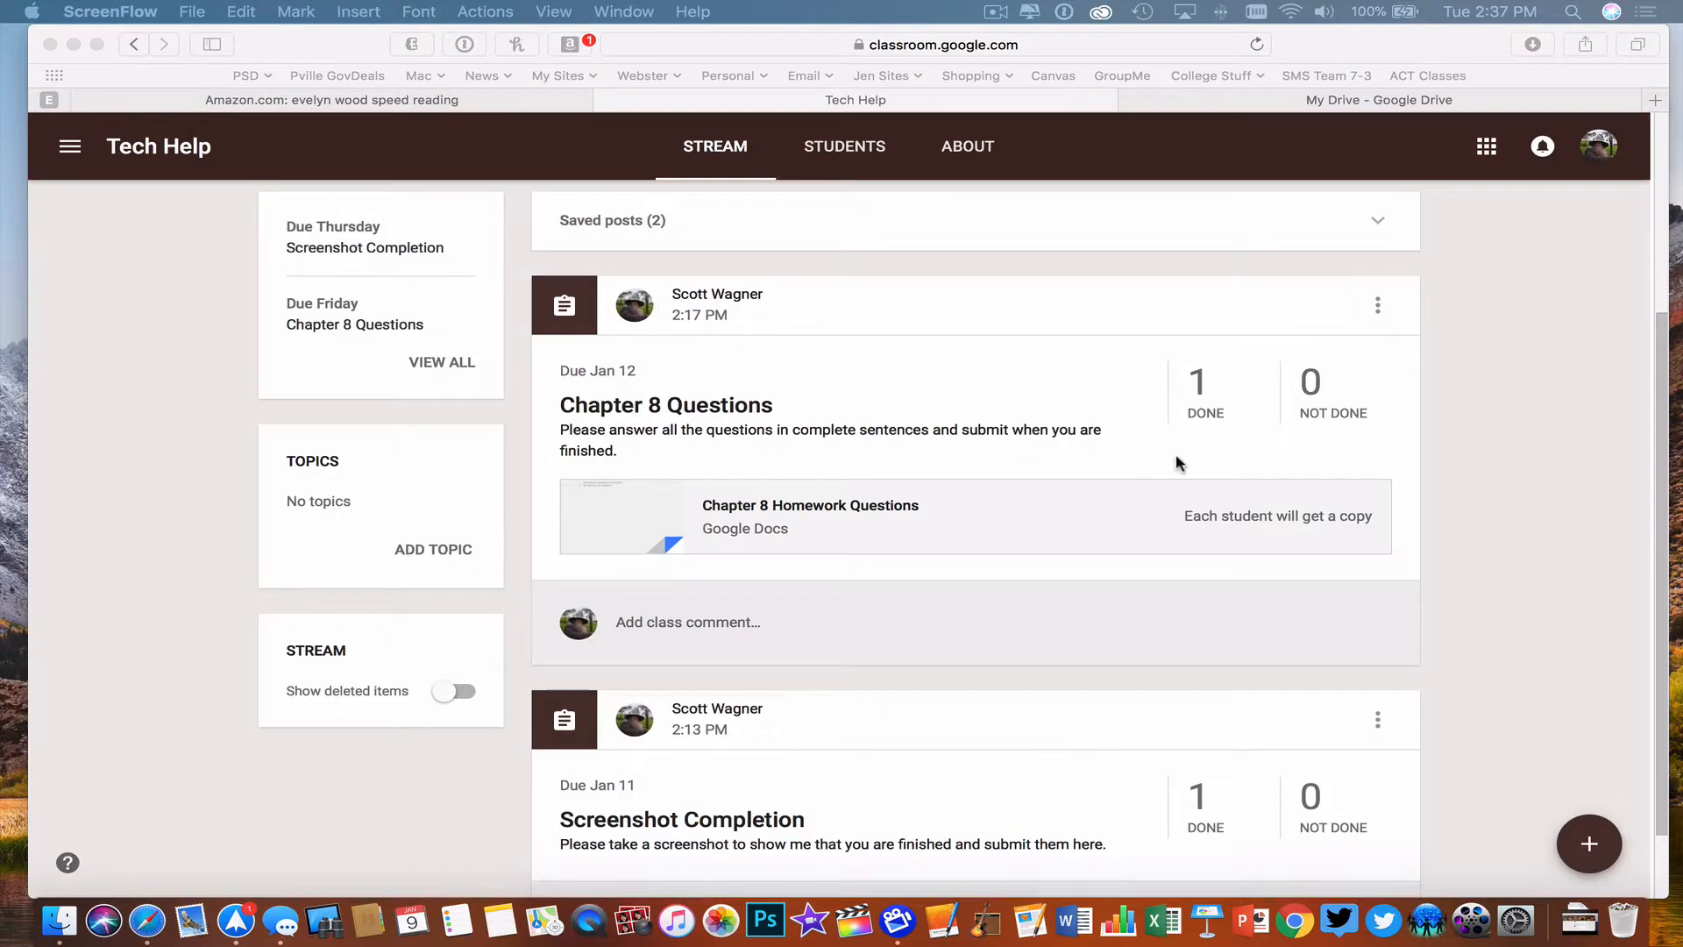
click(1315, 44)
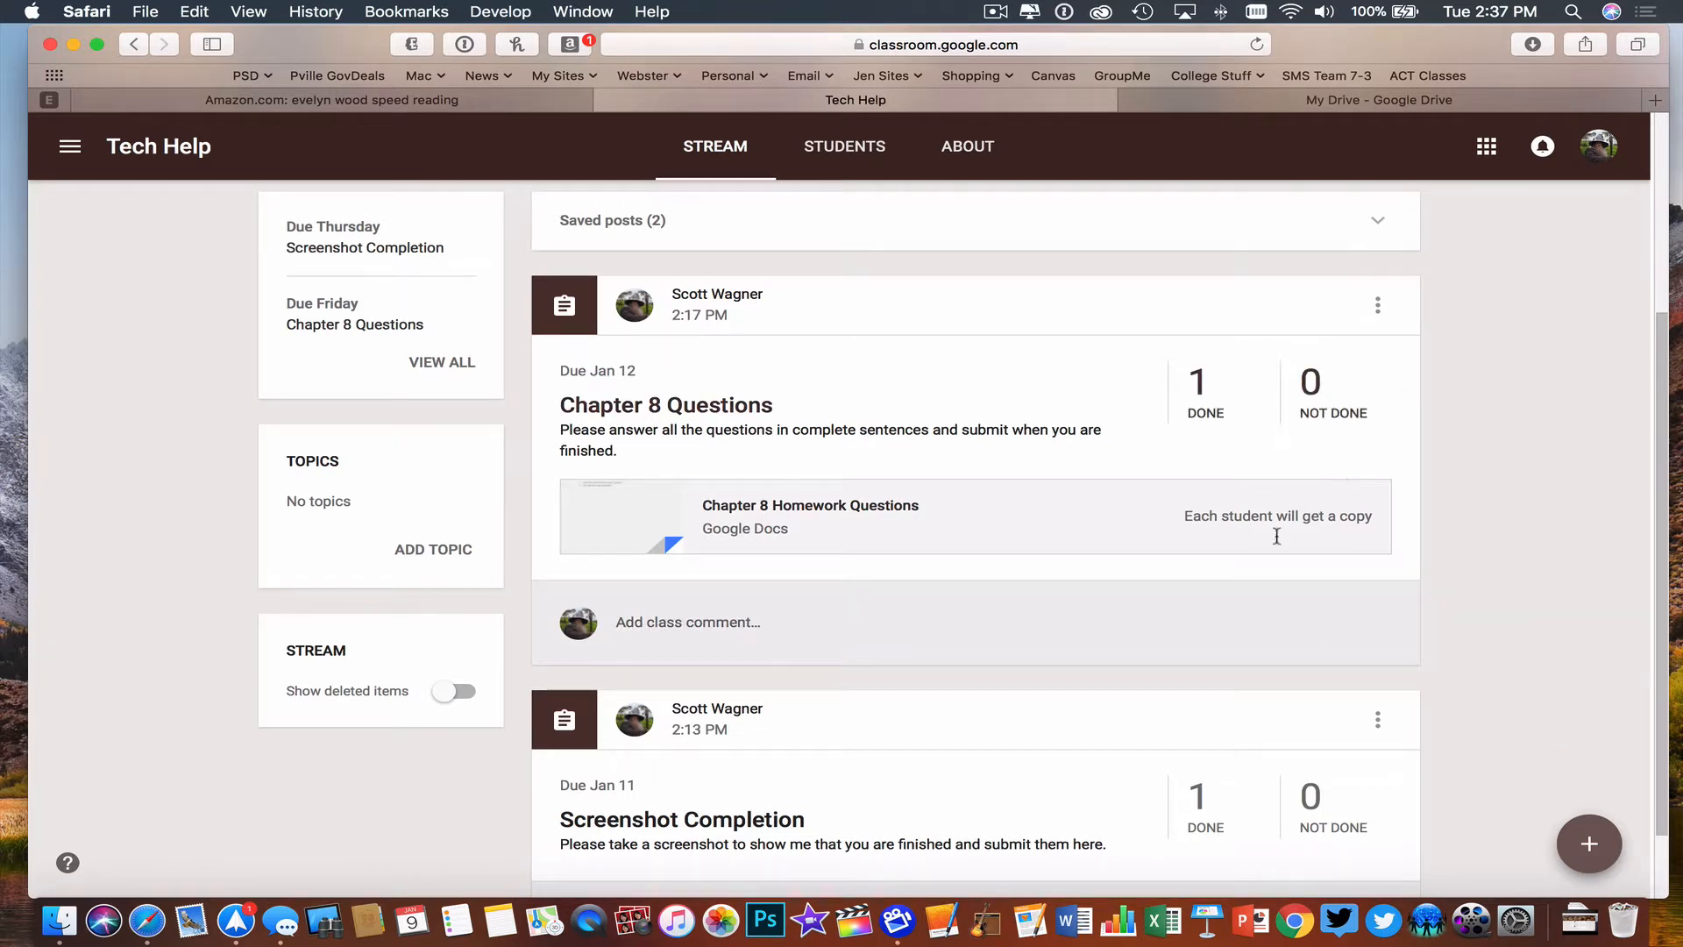
scroll(1422, 566, down, 2)
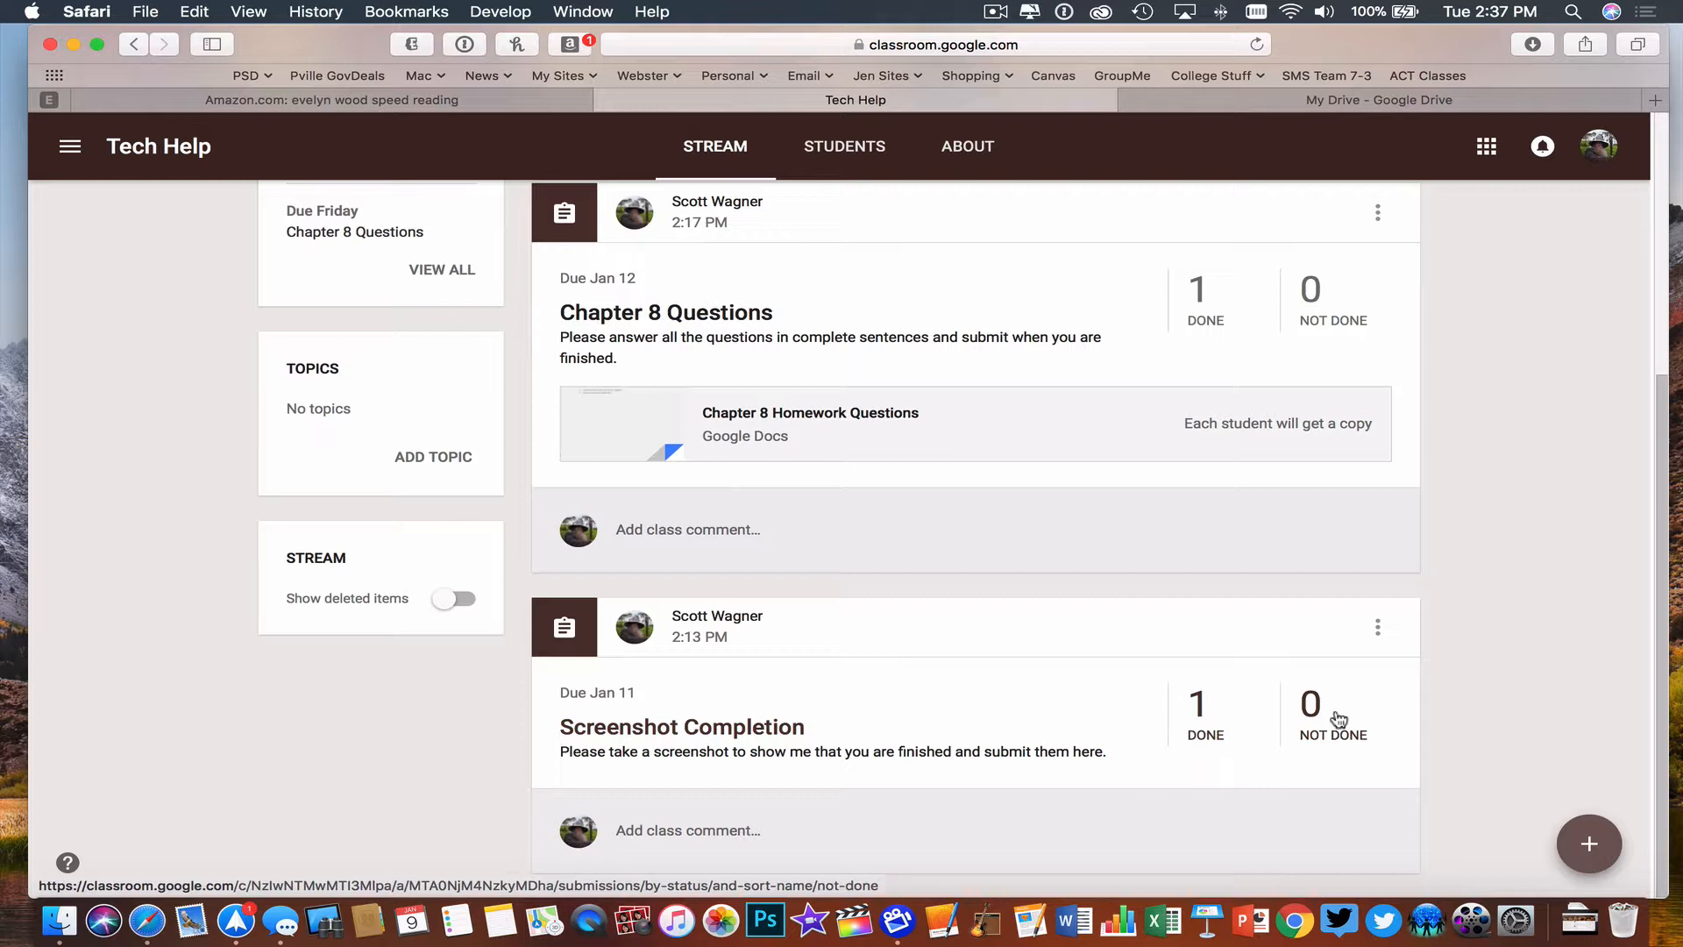
click(736, 737)
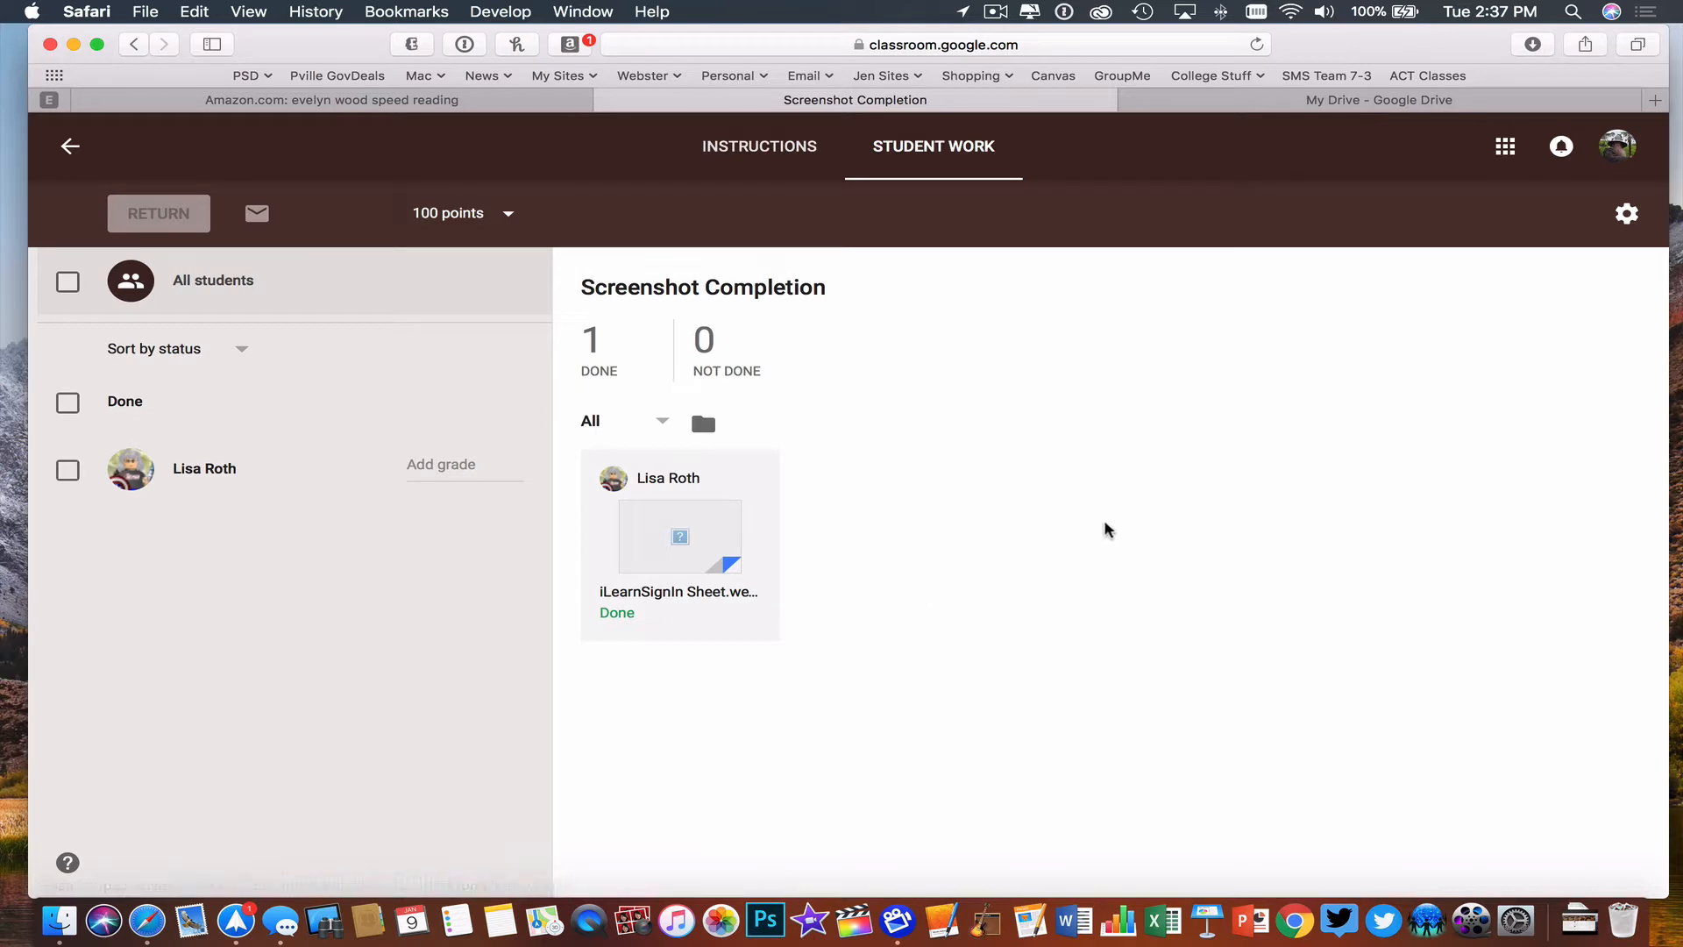
Check the assignment's point value options and give the student's Screenshot Completion submission a grade of 100.
click(419, 462)
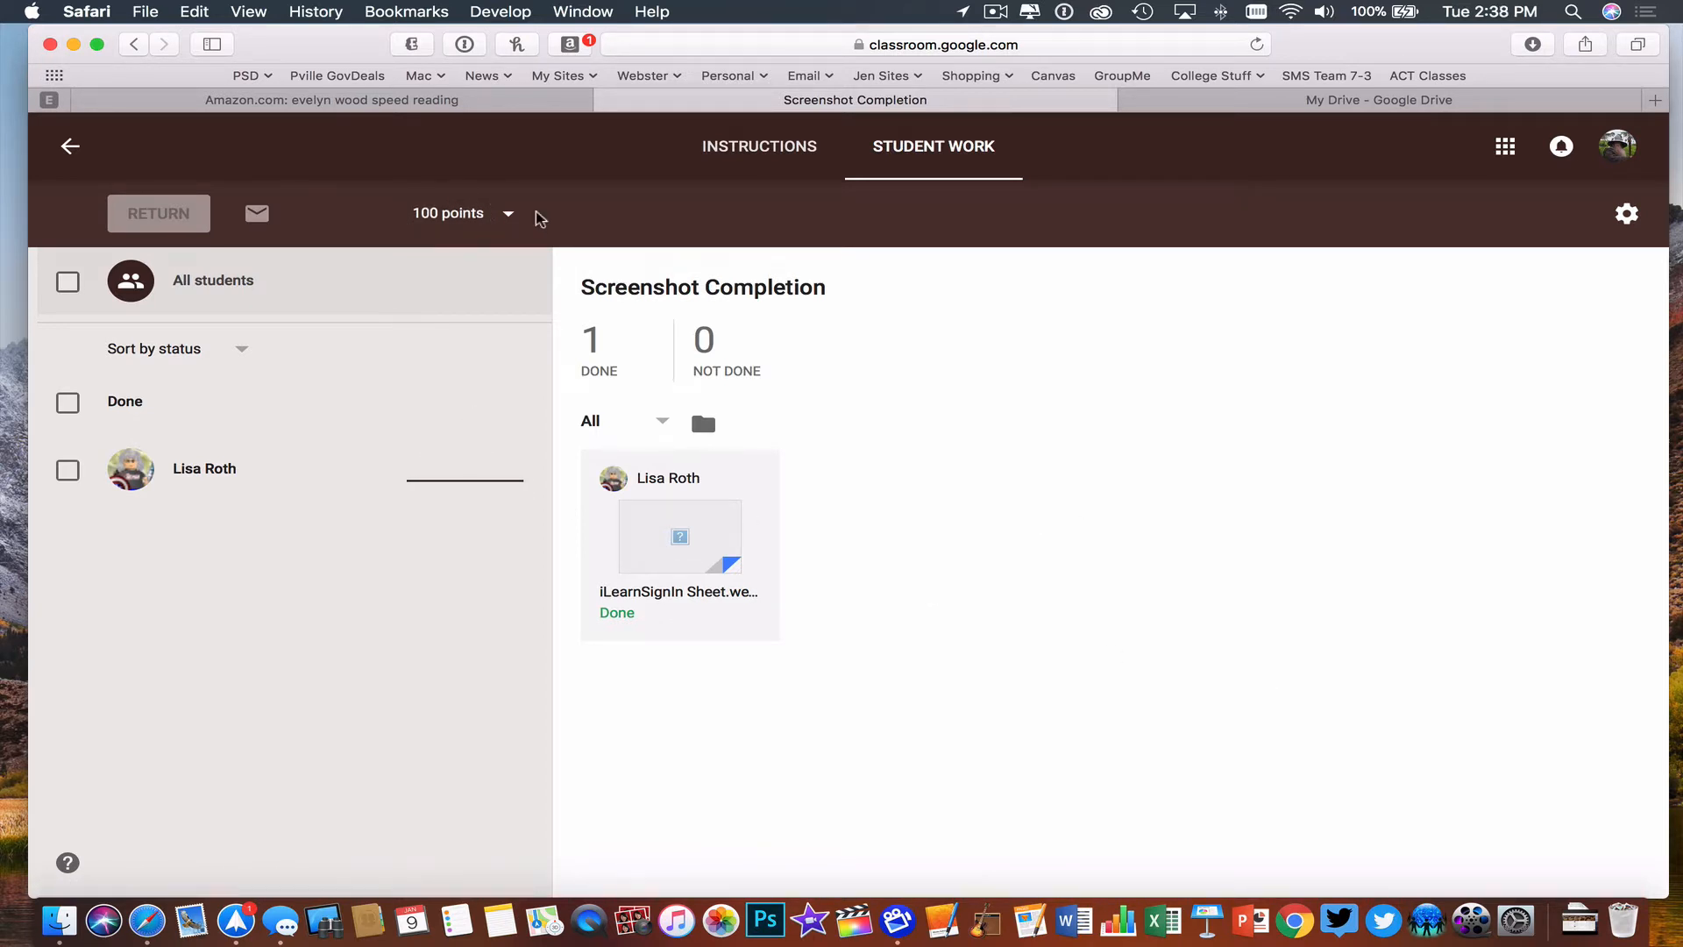
click(505, 213)
click(505, 213)
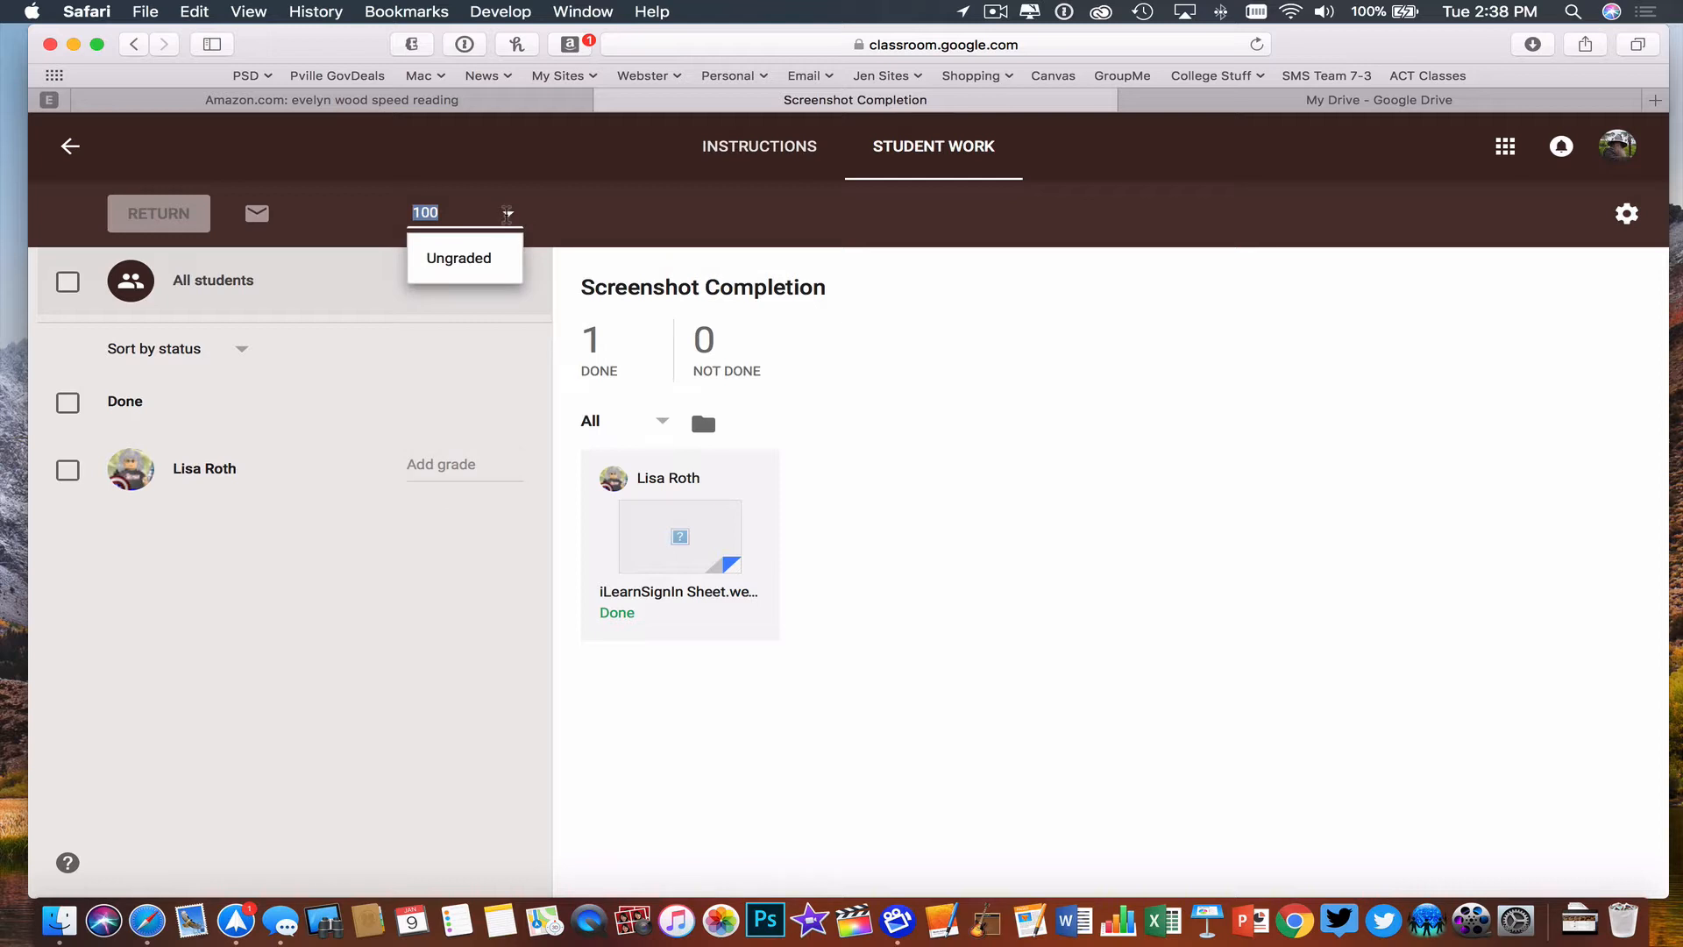
click(992, 590)
click(457, 465)
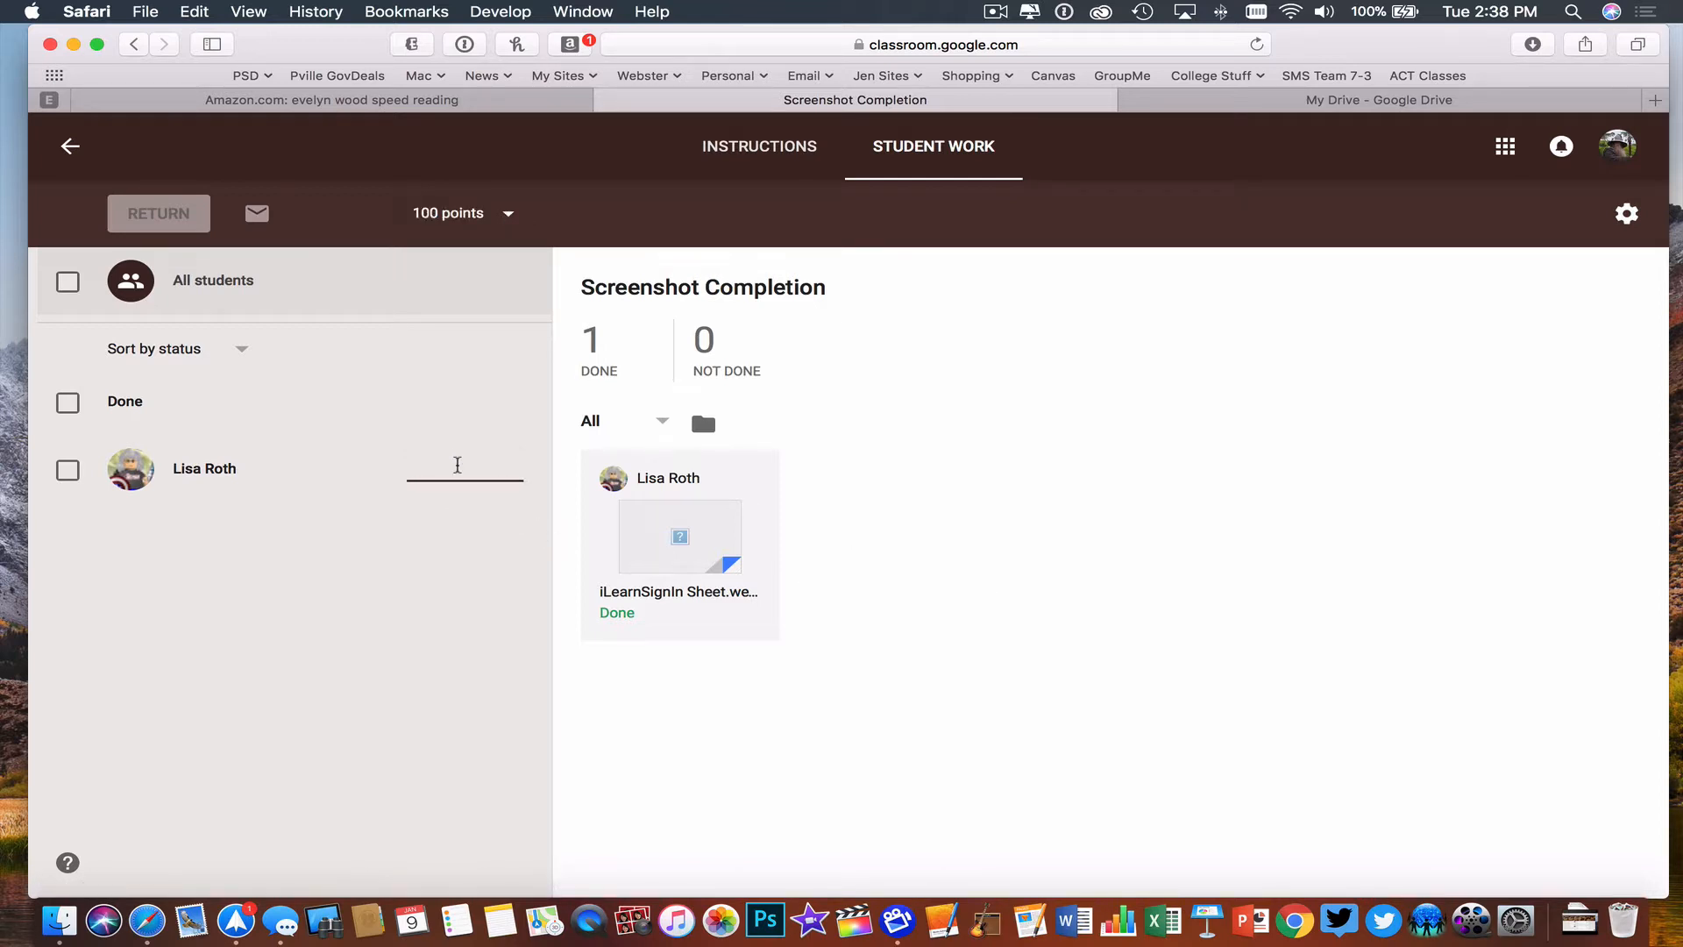
text(100)
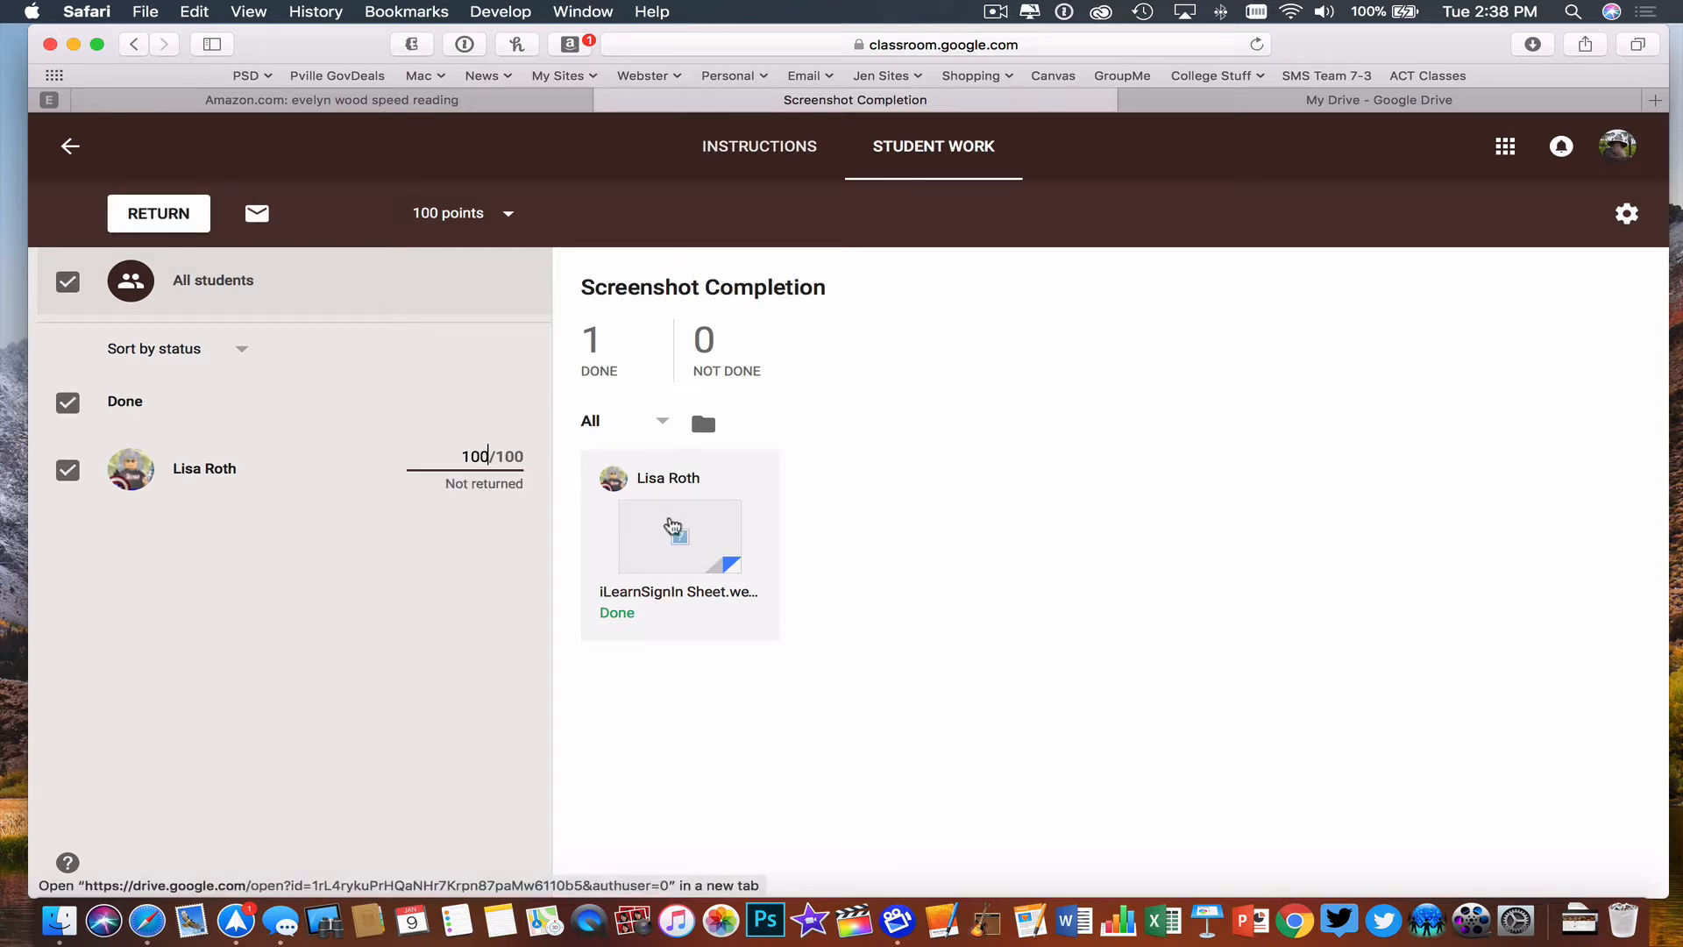
Open an e-mail draft addressed to the selected student about Screenshot Completion, and close it without sending.
right_click(697, 514)
click(961, 440)
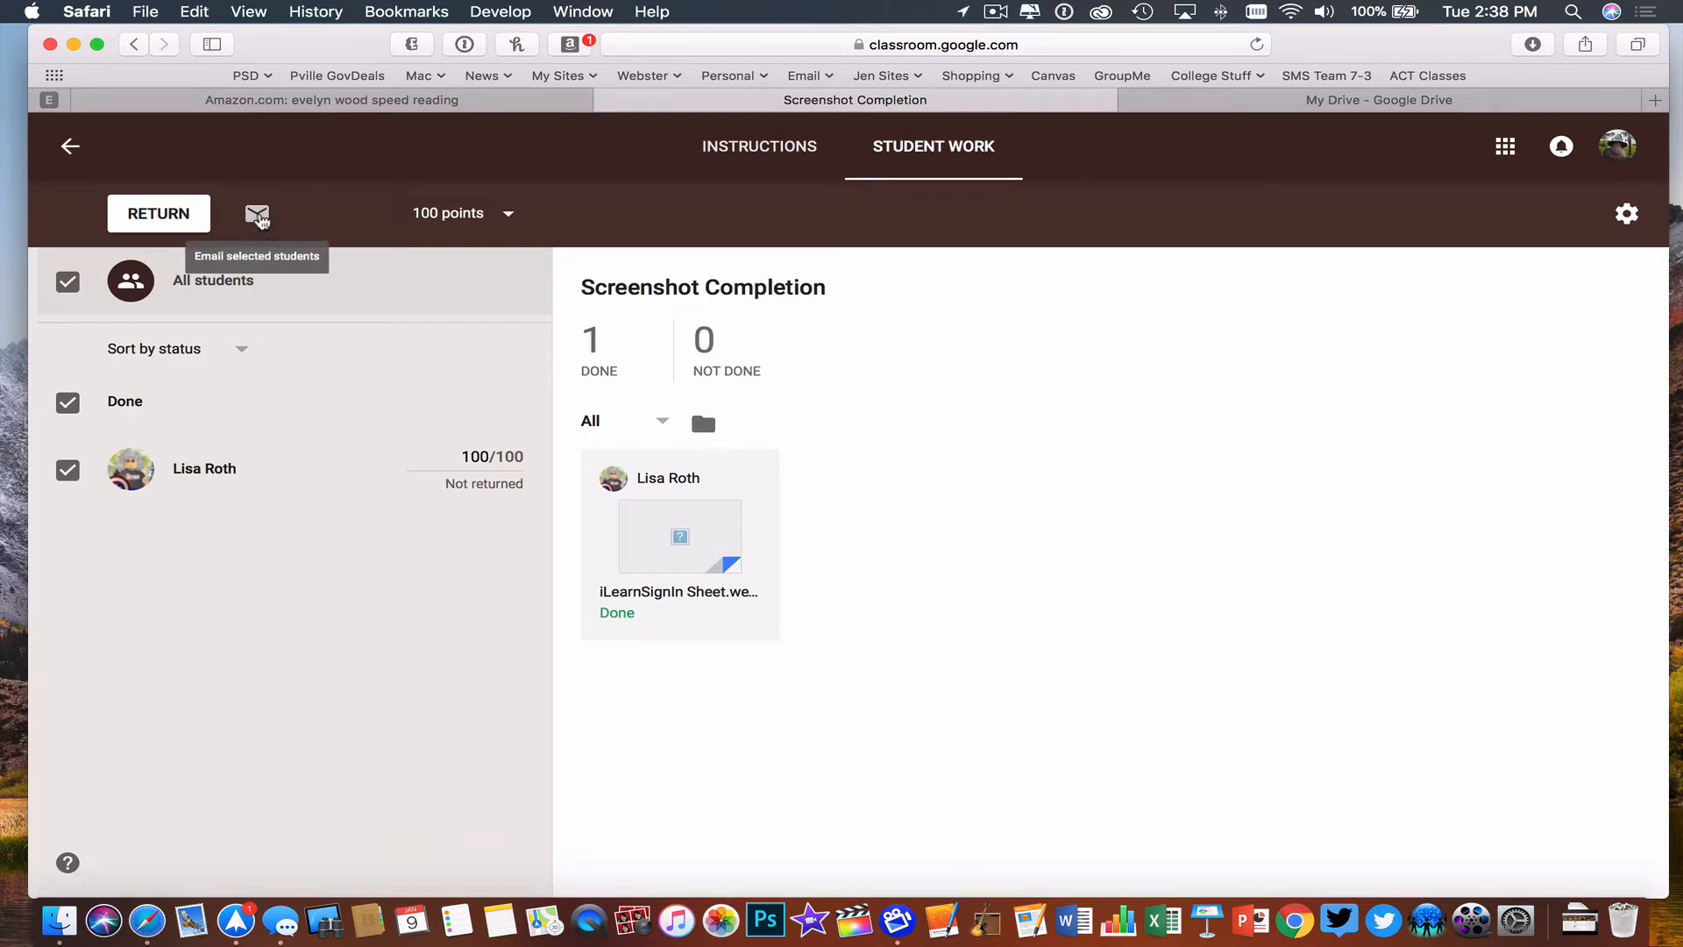
click(258, 215)
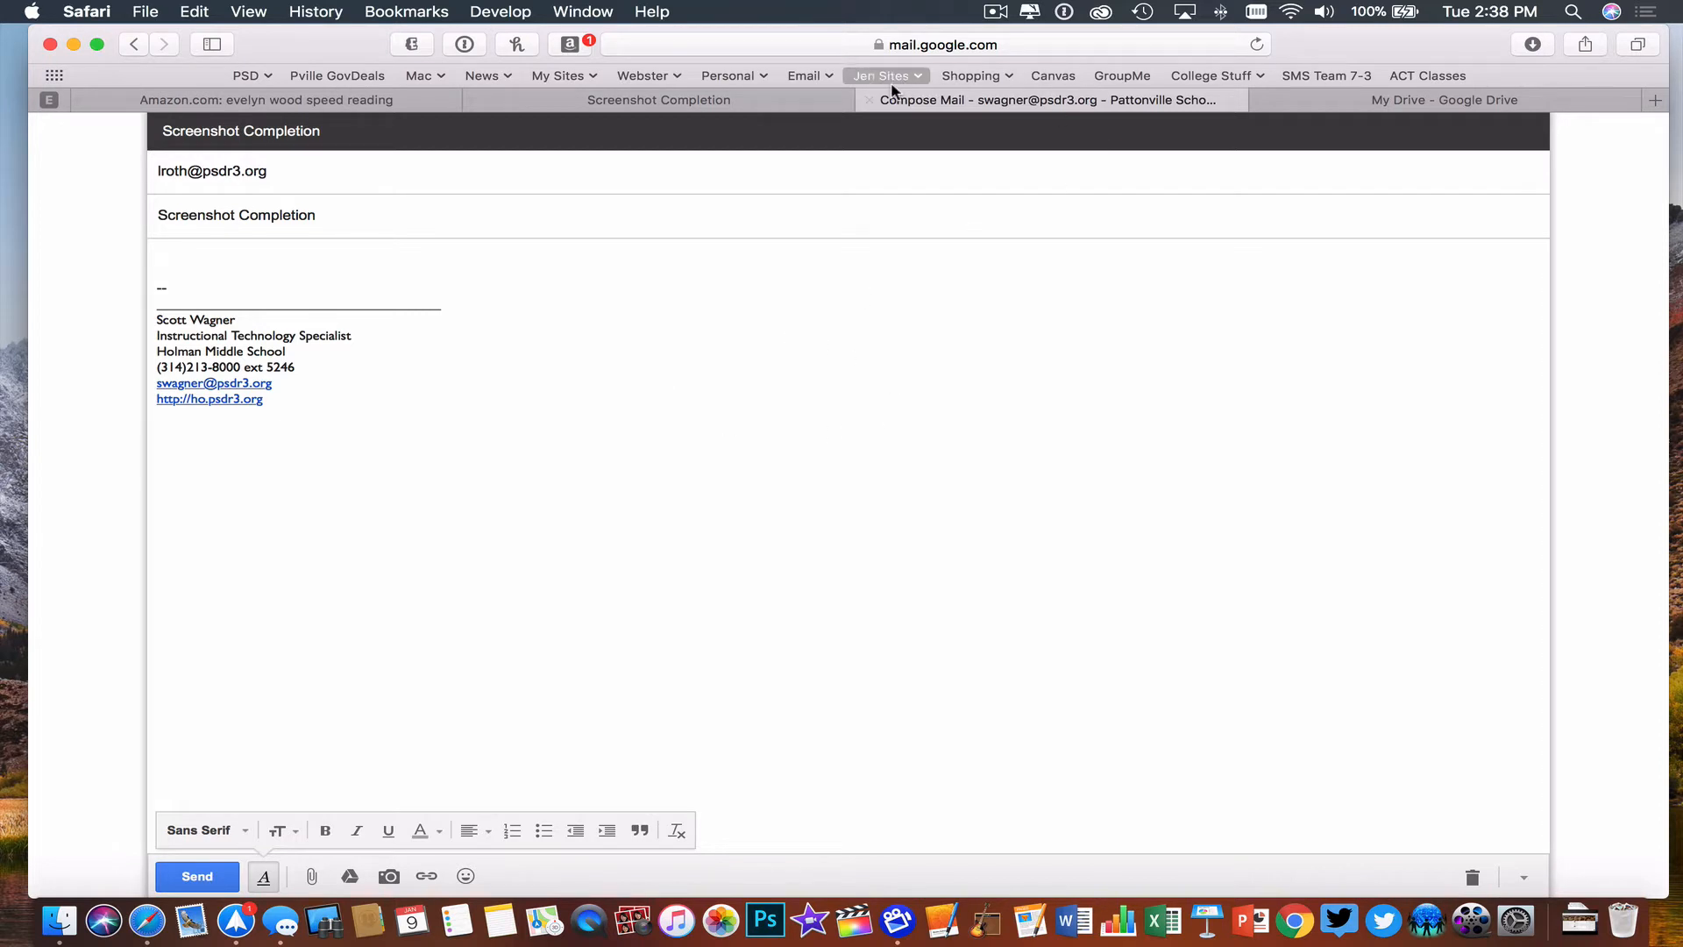
click(869, 102)
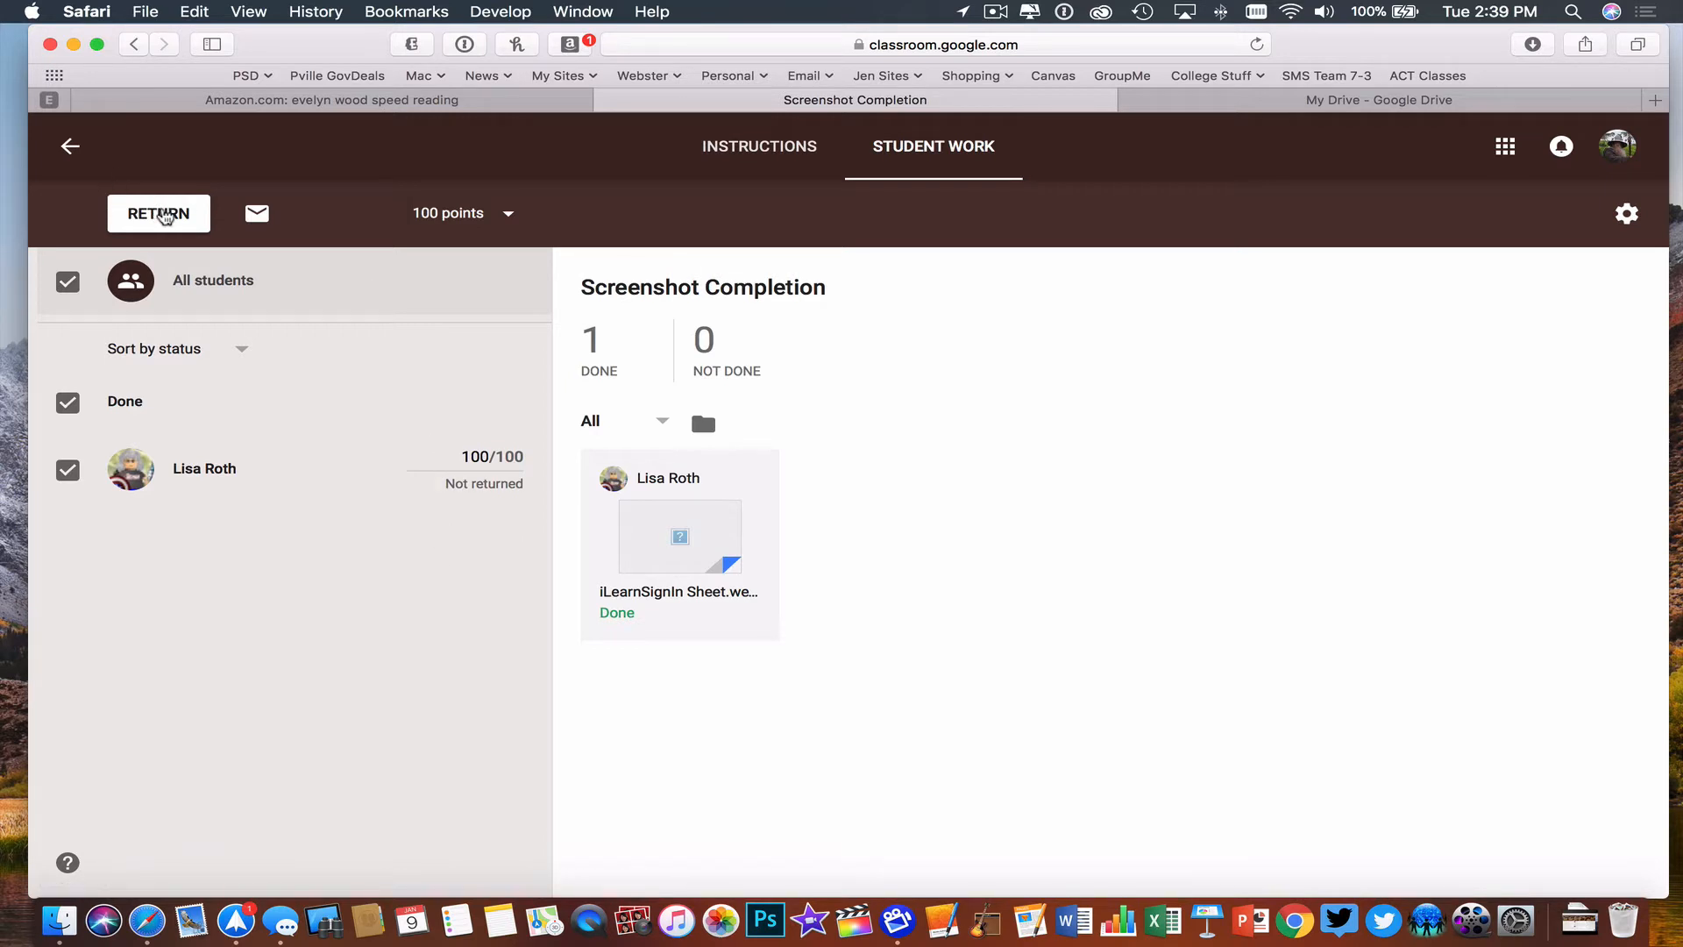
Review the Screenshot Completion instructions, return to the student work, and check the options for exporting grades.
click(780, 157)
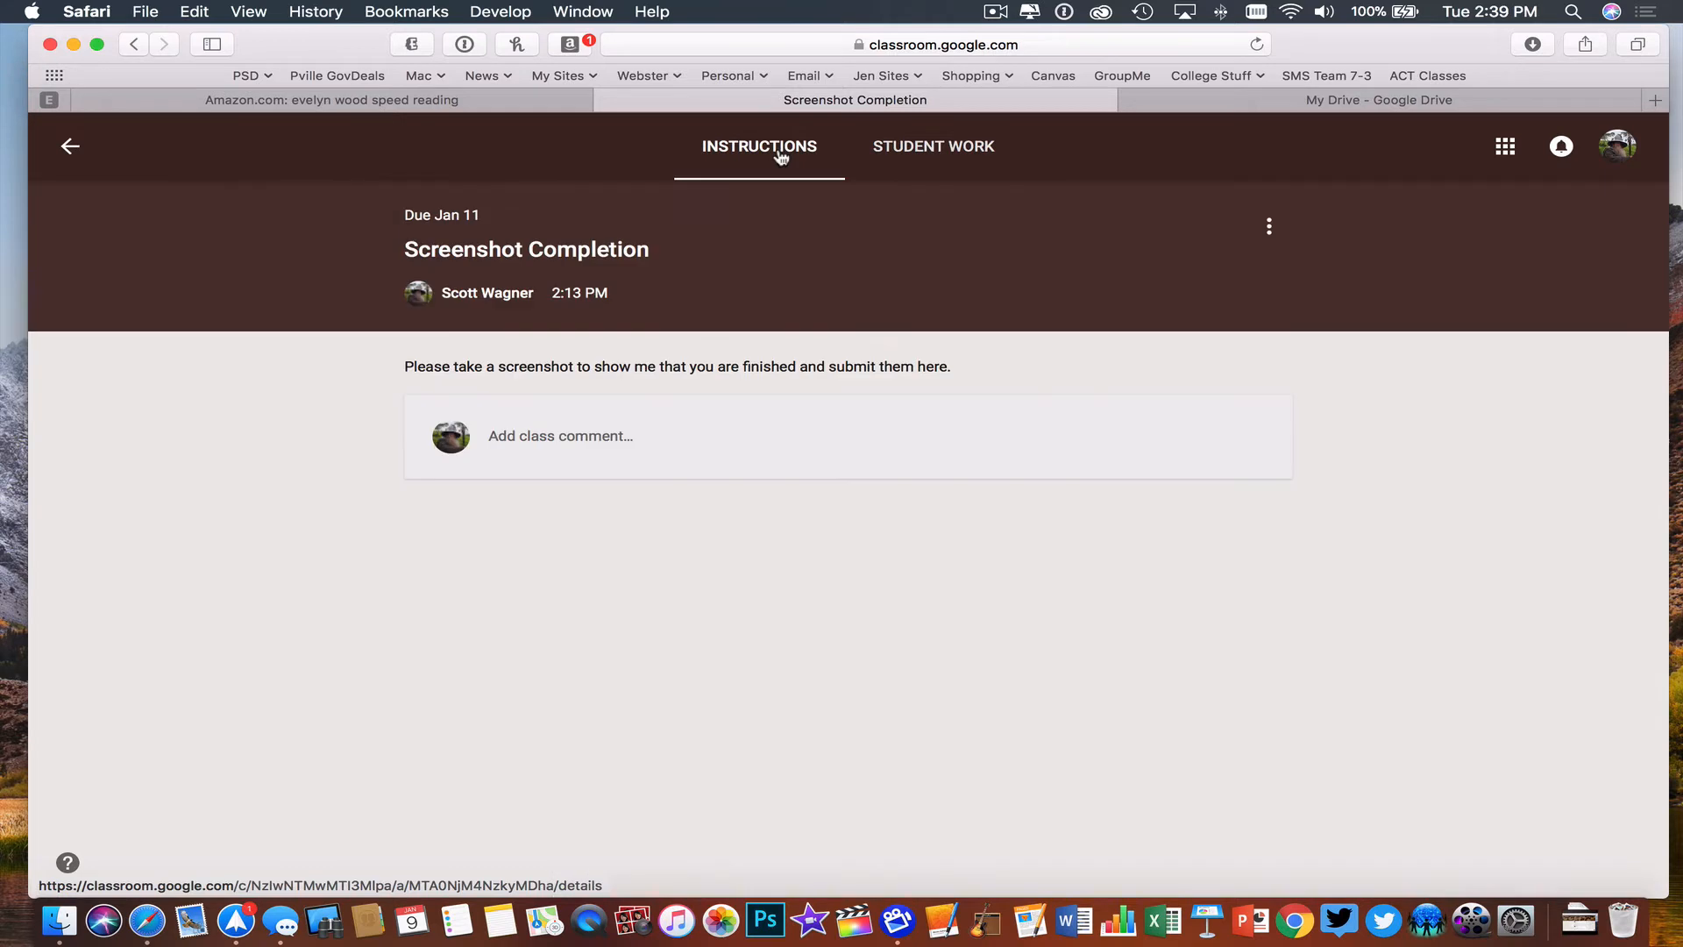
click(960, 156)
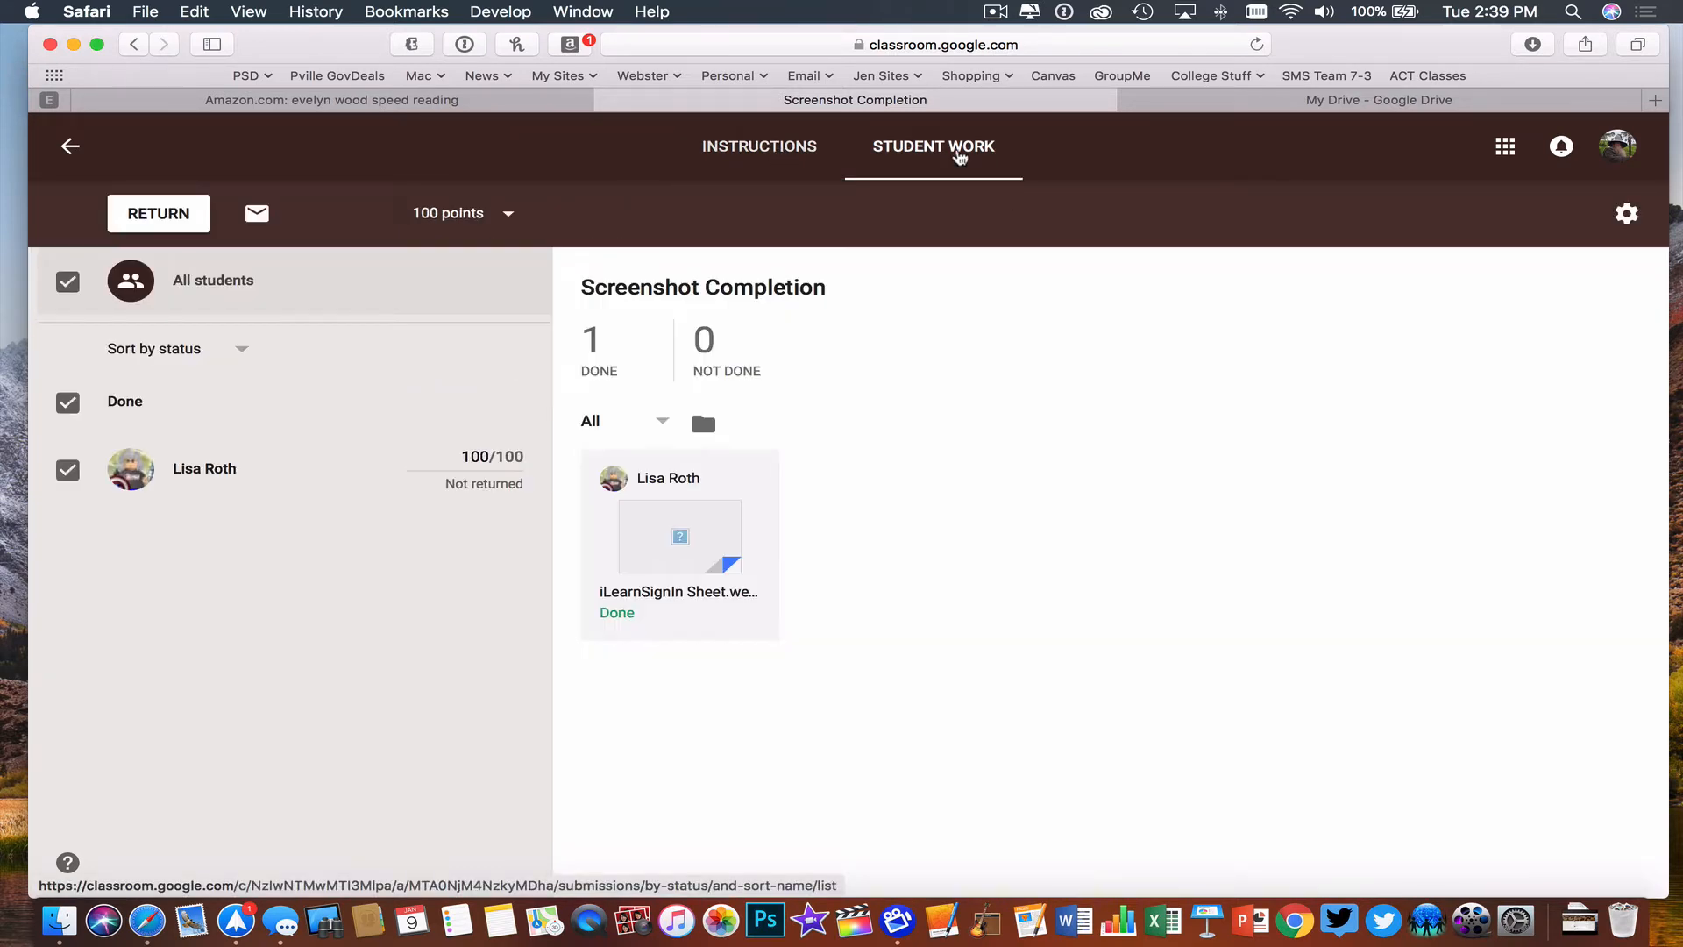
click(1627, 219)
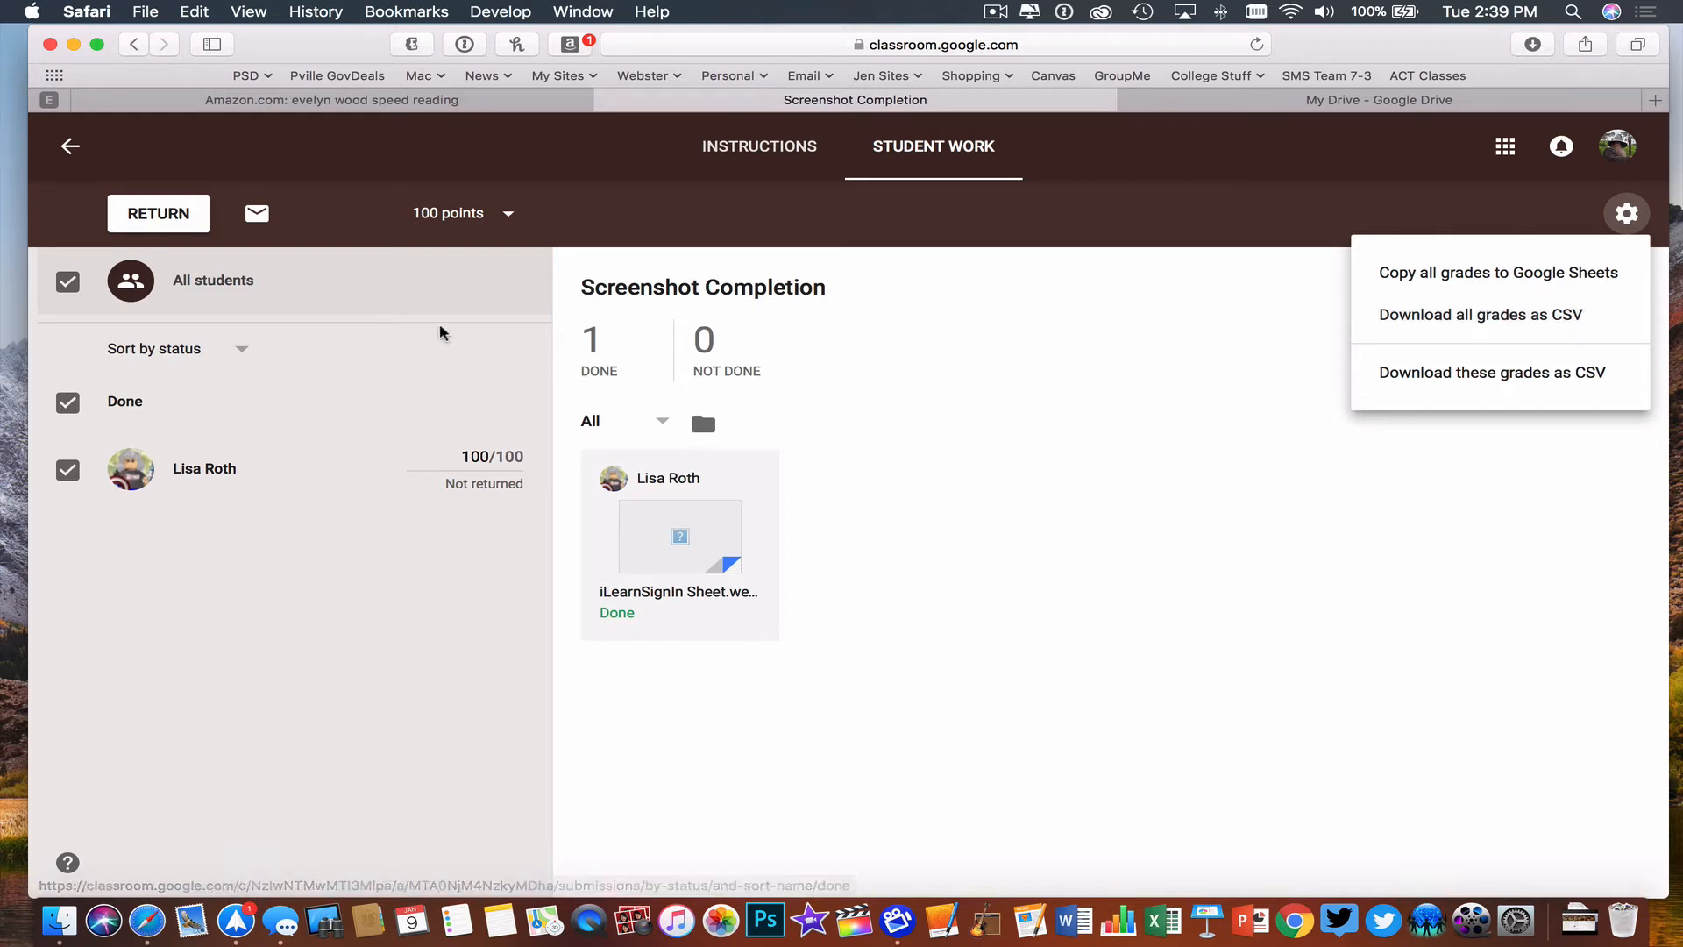
Return the graded Screenshot Completion submission to the student with the private comment "Awesome job!".
click(182, 228)
click(182, 228)
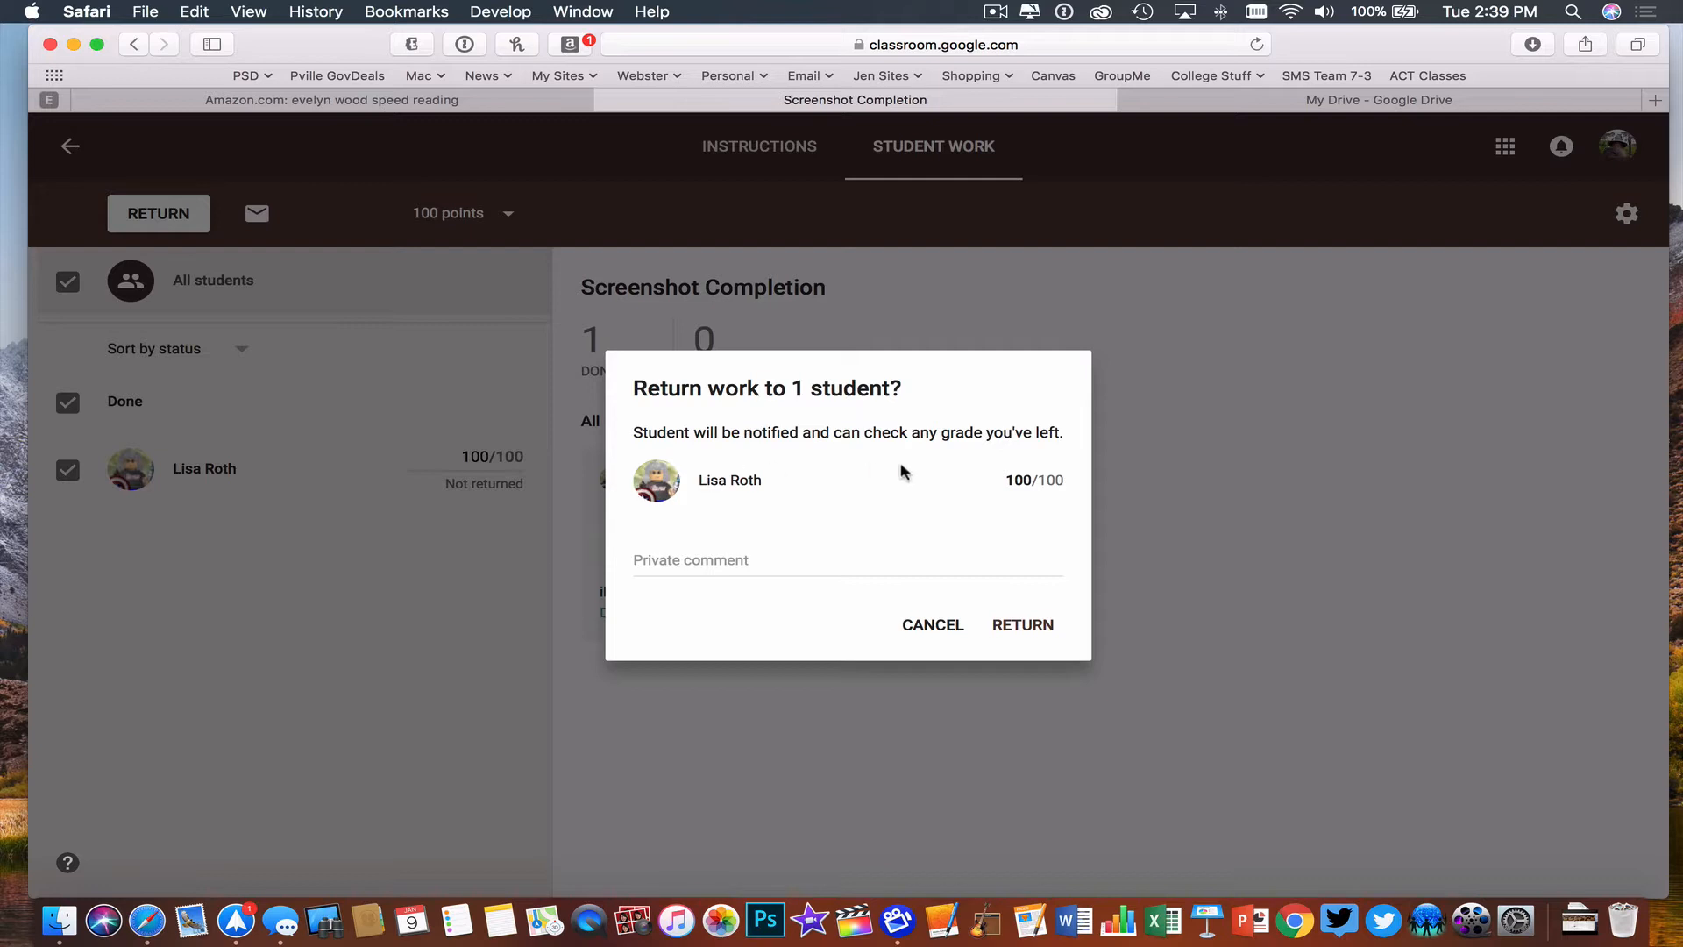
click(673, 561)
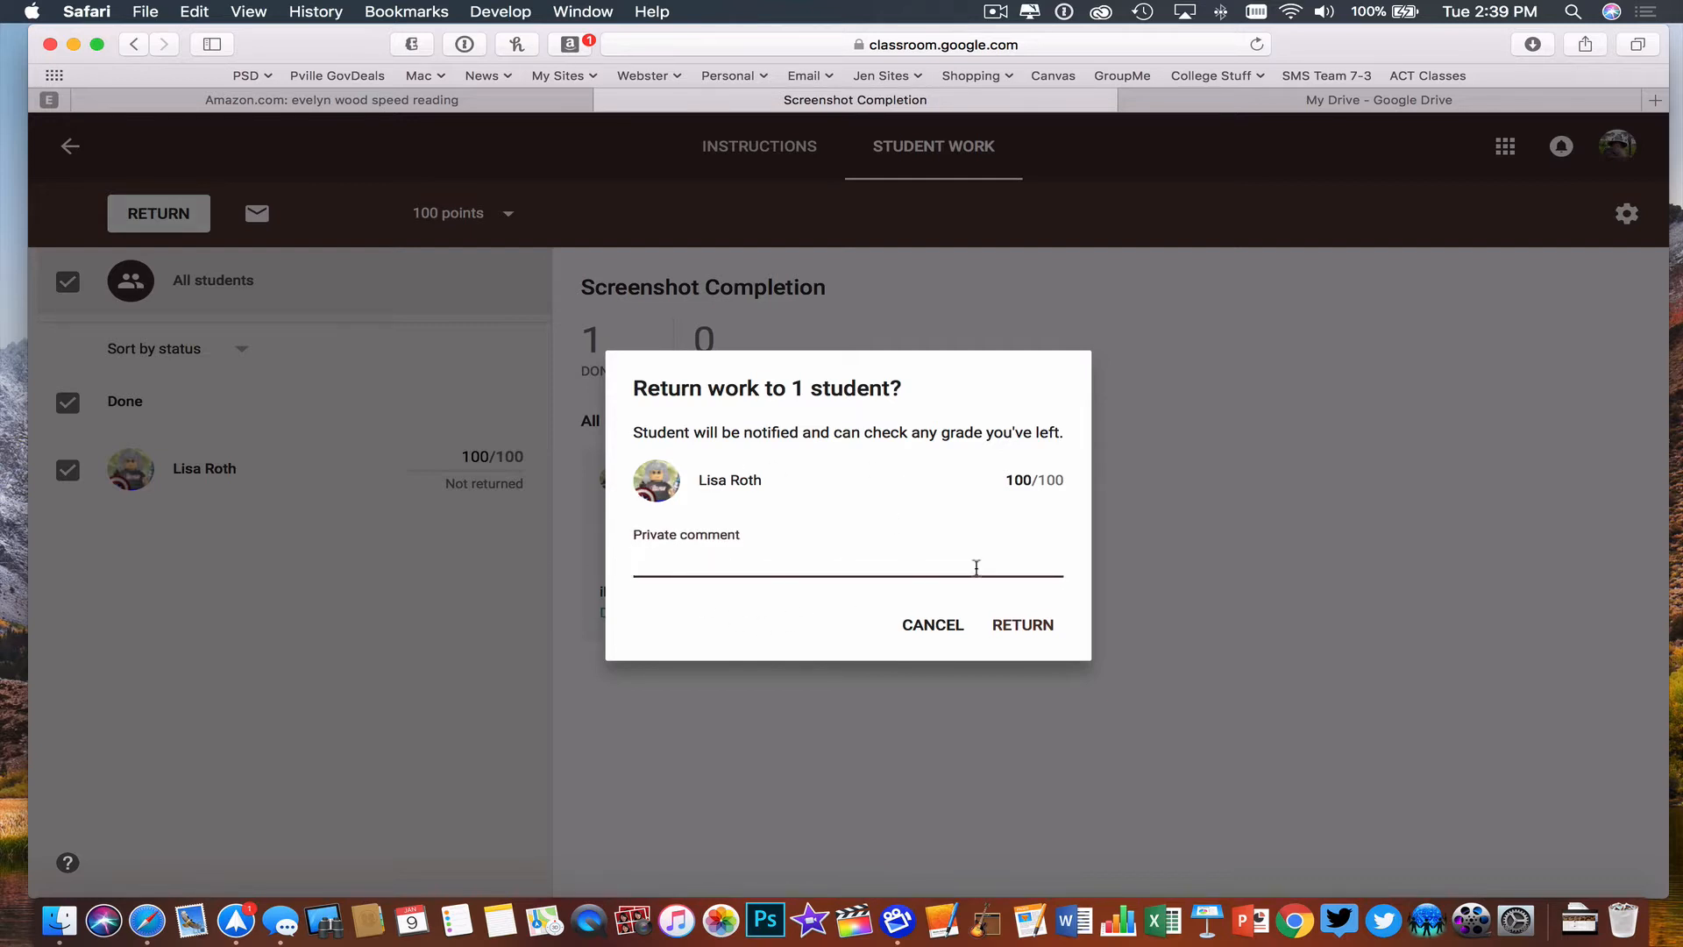
text(Awesome job!)
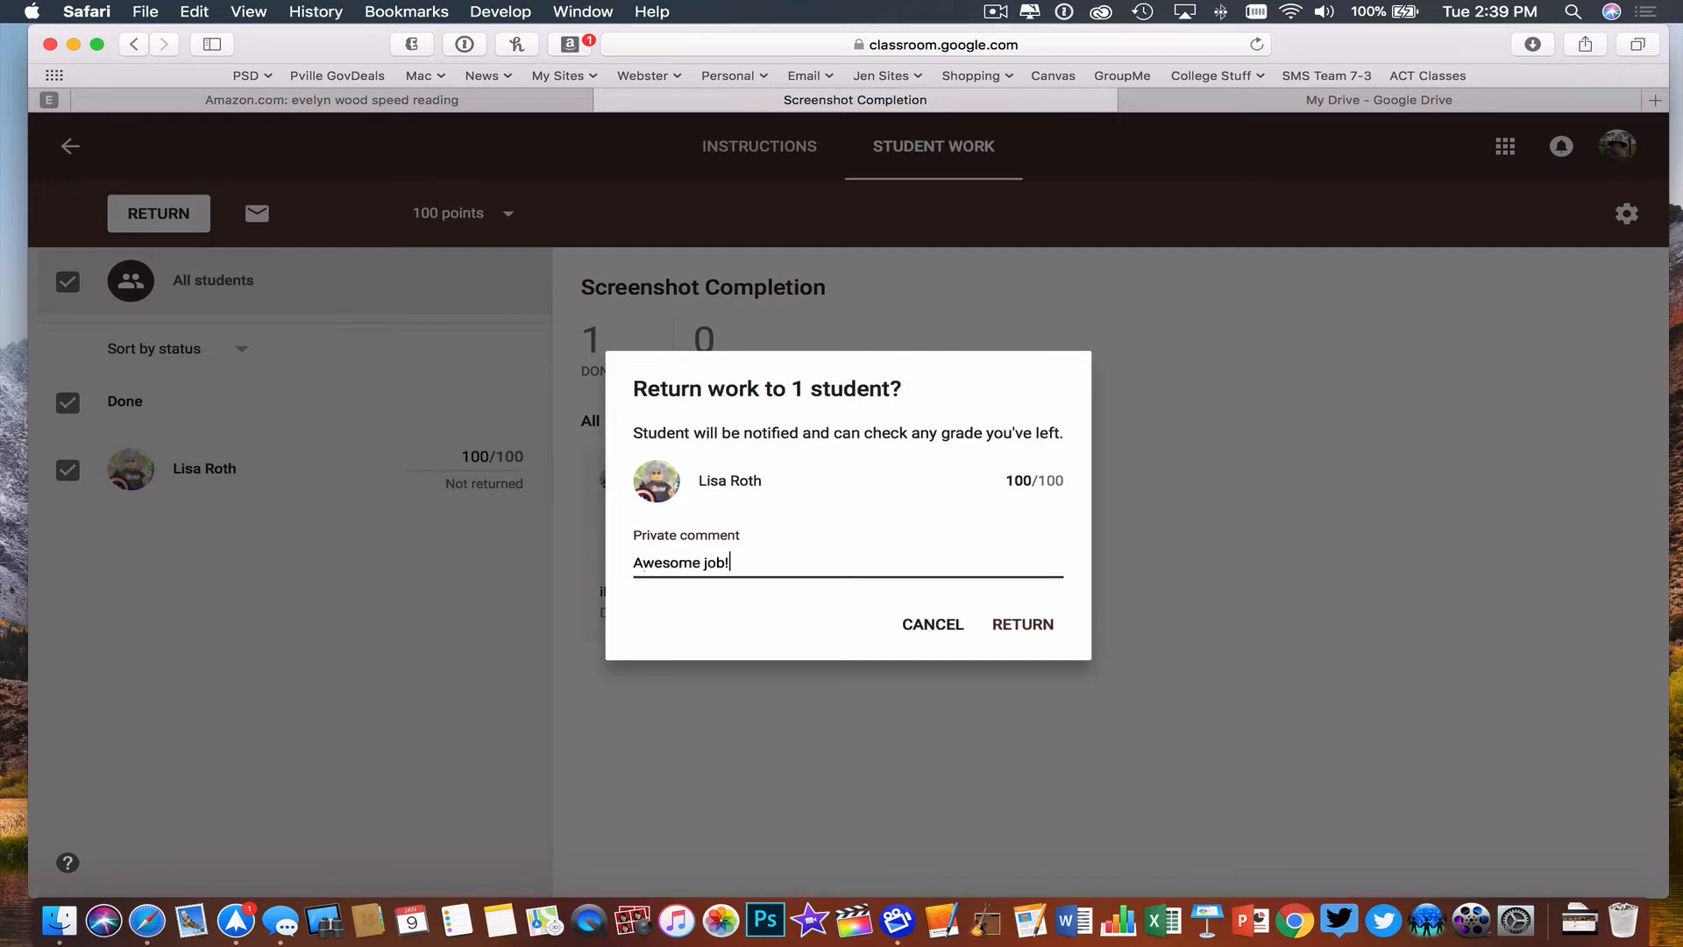
click(1024, 625)
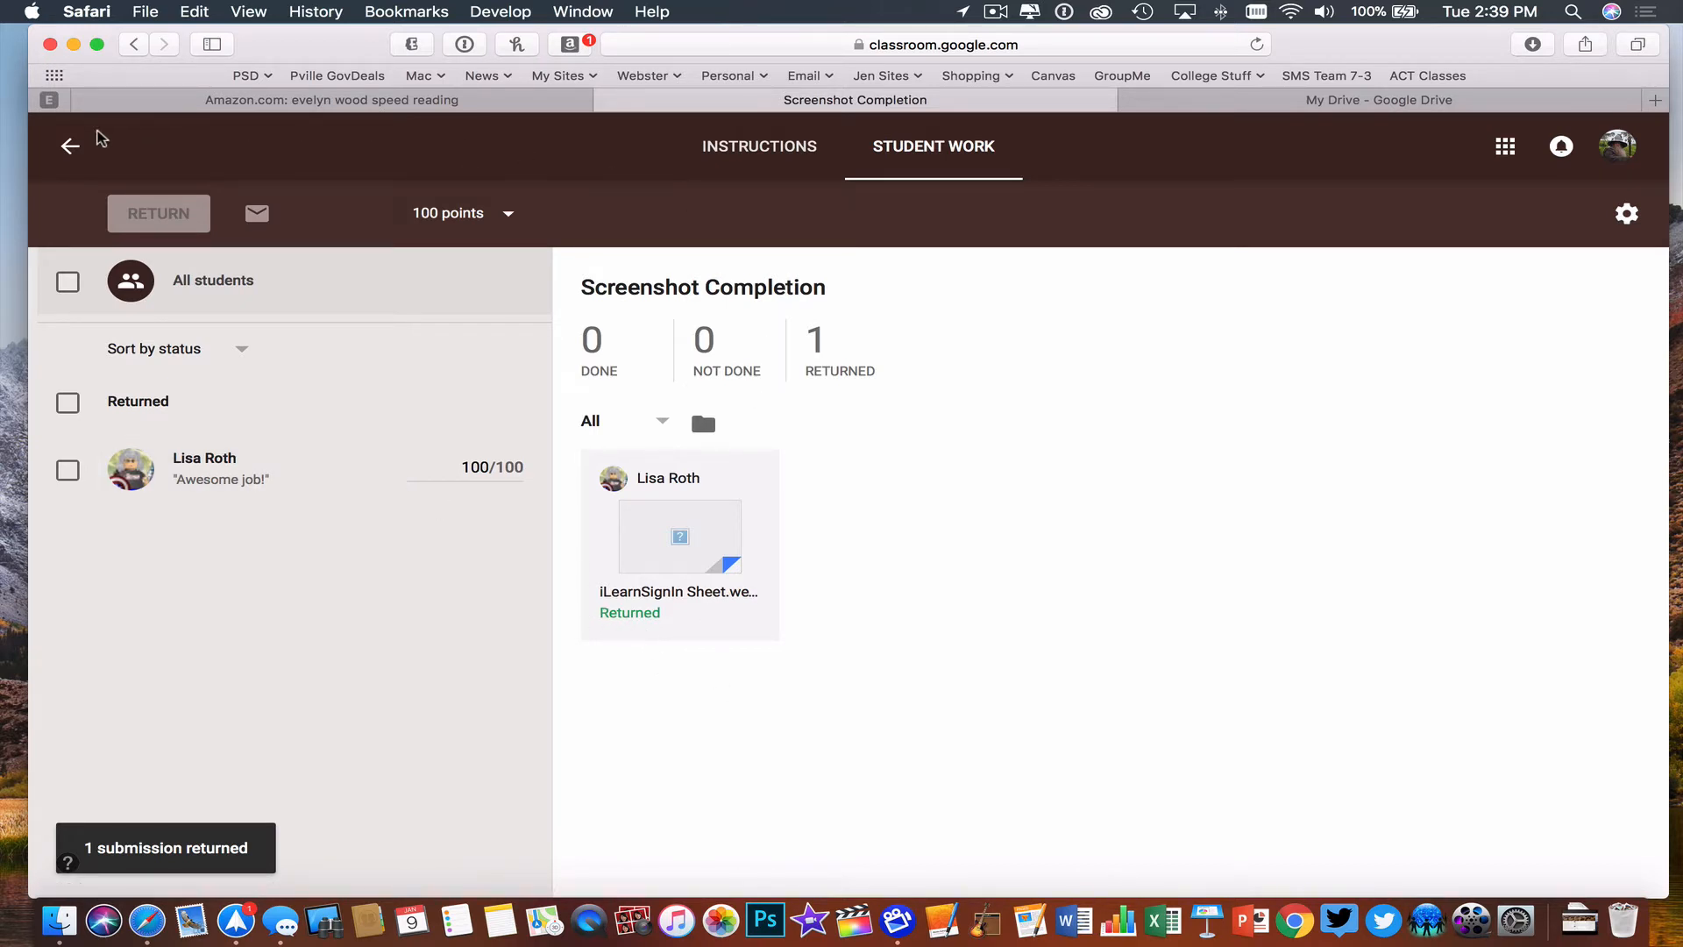
Check the Screenshot Completion status in the class stream, select the student in the assignment's returned work, and go back to the stream.
click(71, 149)
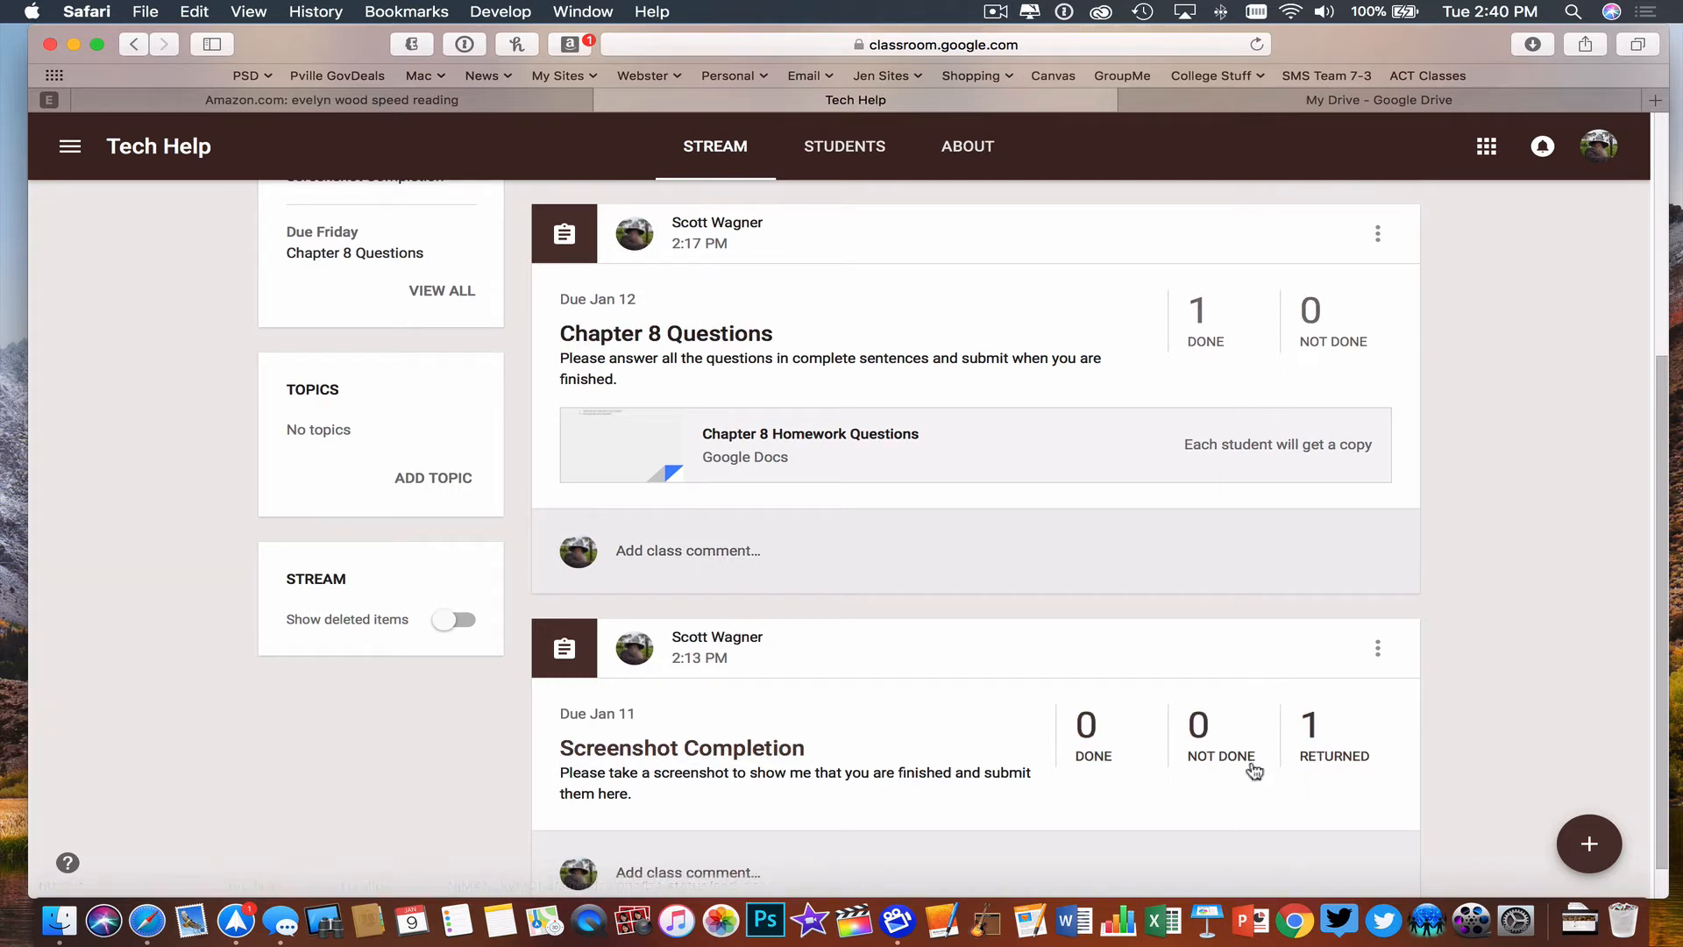
click(668, 752)
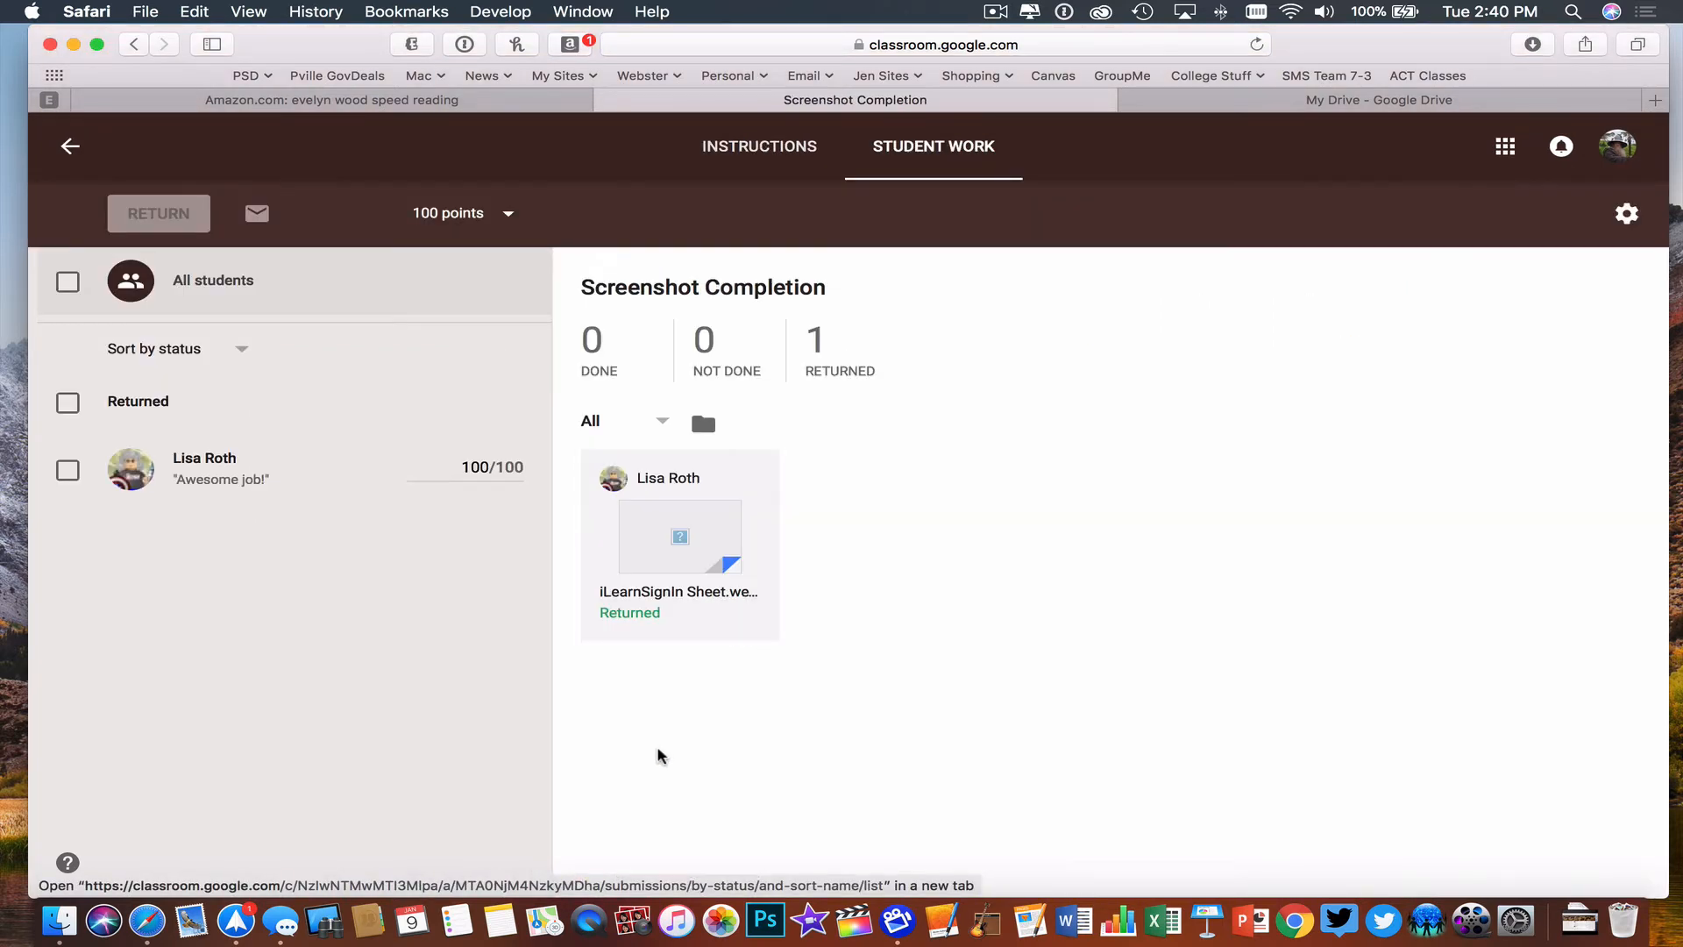
click(67, 470)
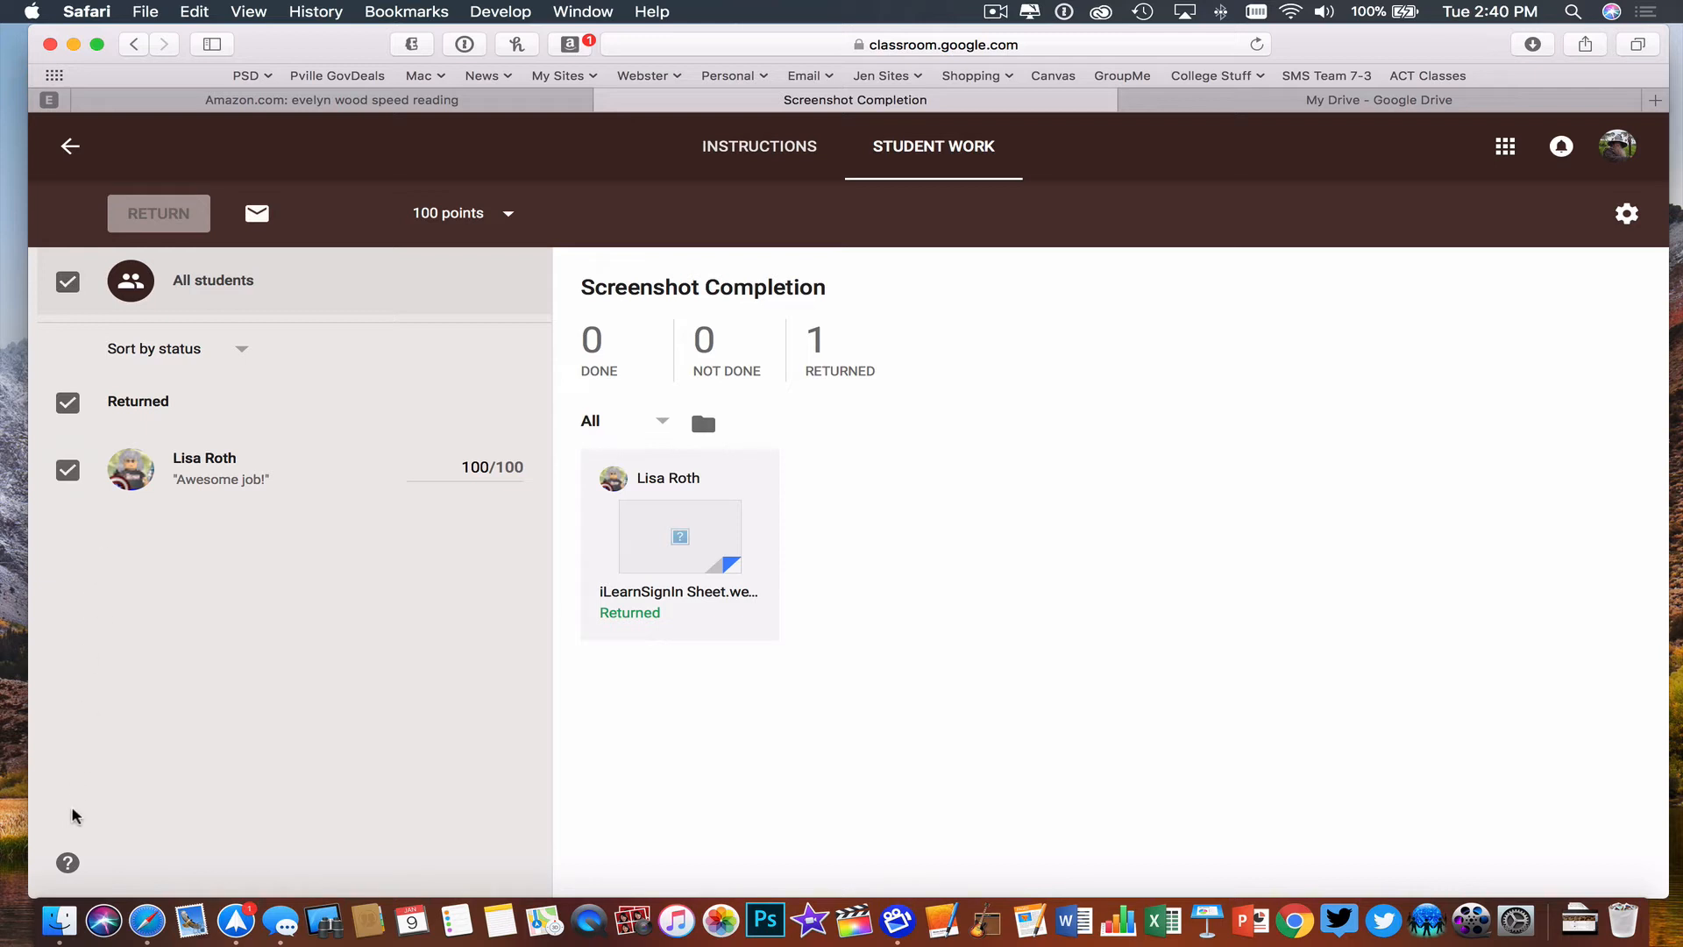
click(70, 149)
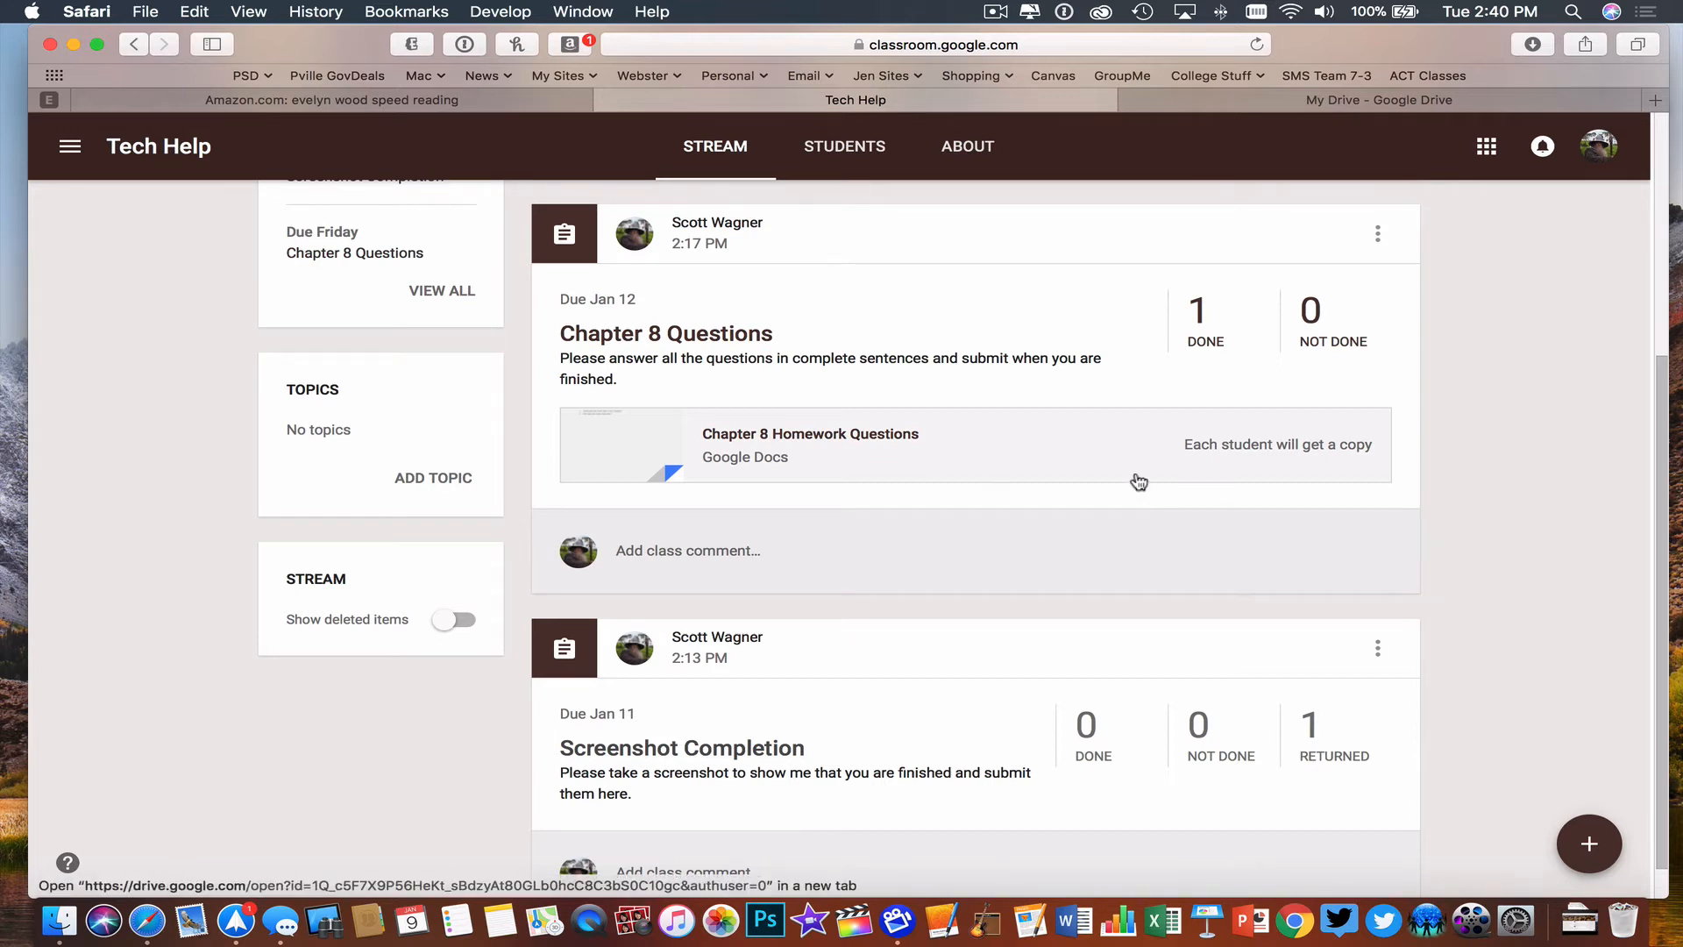
Open the student work for Chapter 8 Questions and give the student's submission a grade of 98.
scroll(1185, 501, up, 2)
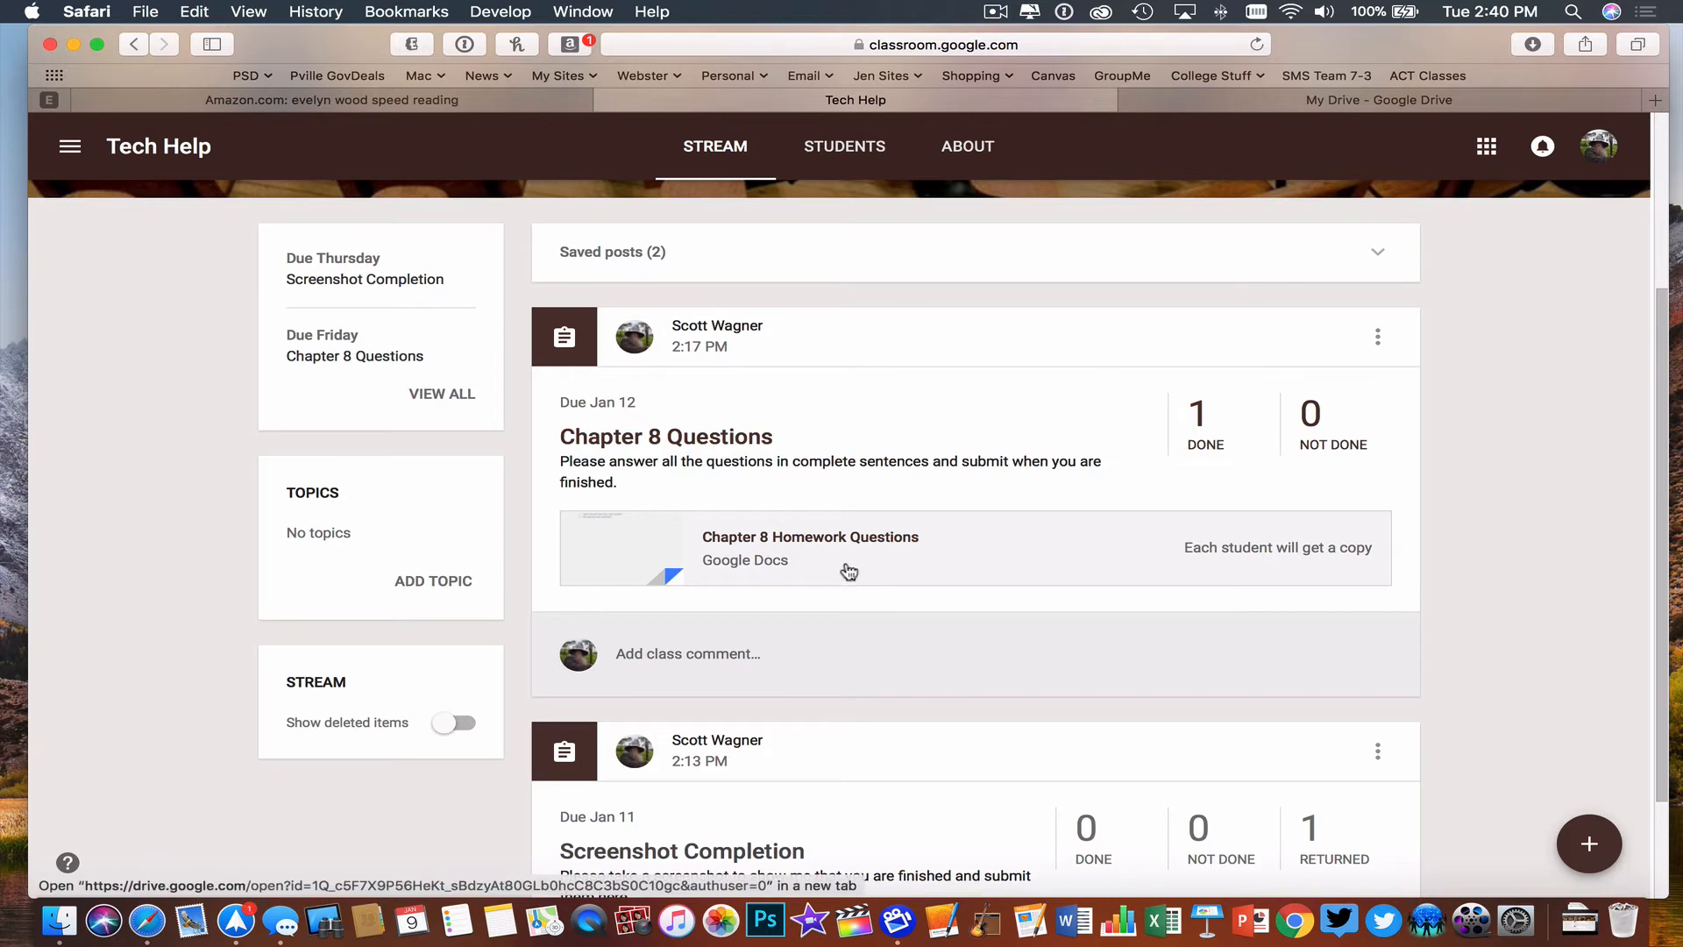
click(733, 438)
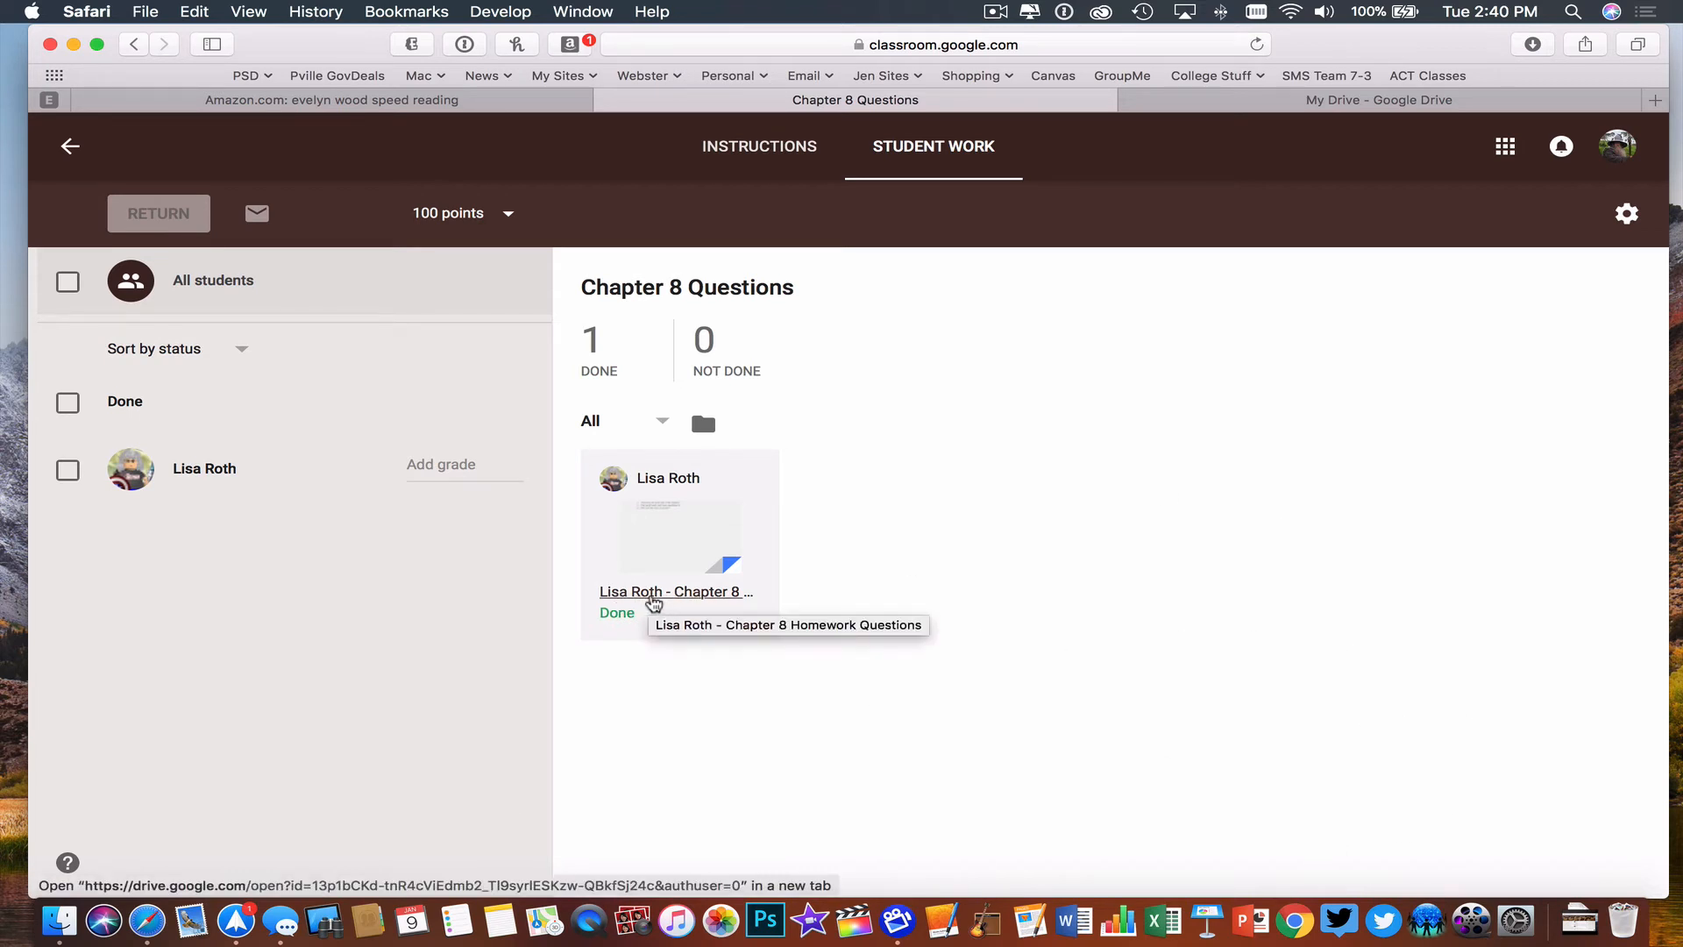
click(460, 462)
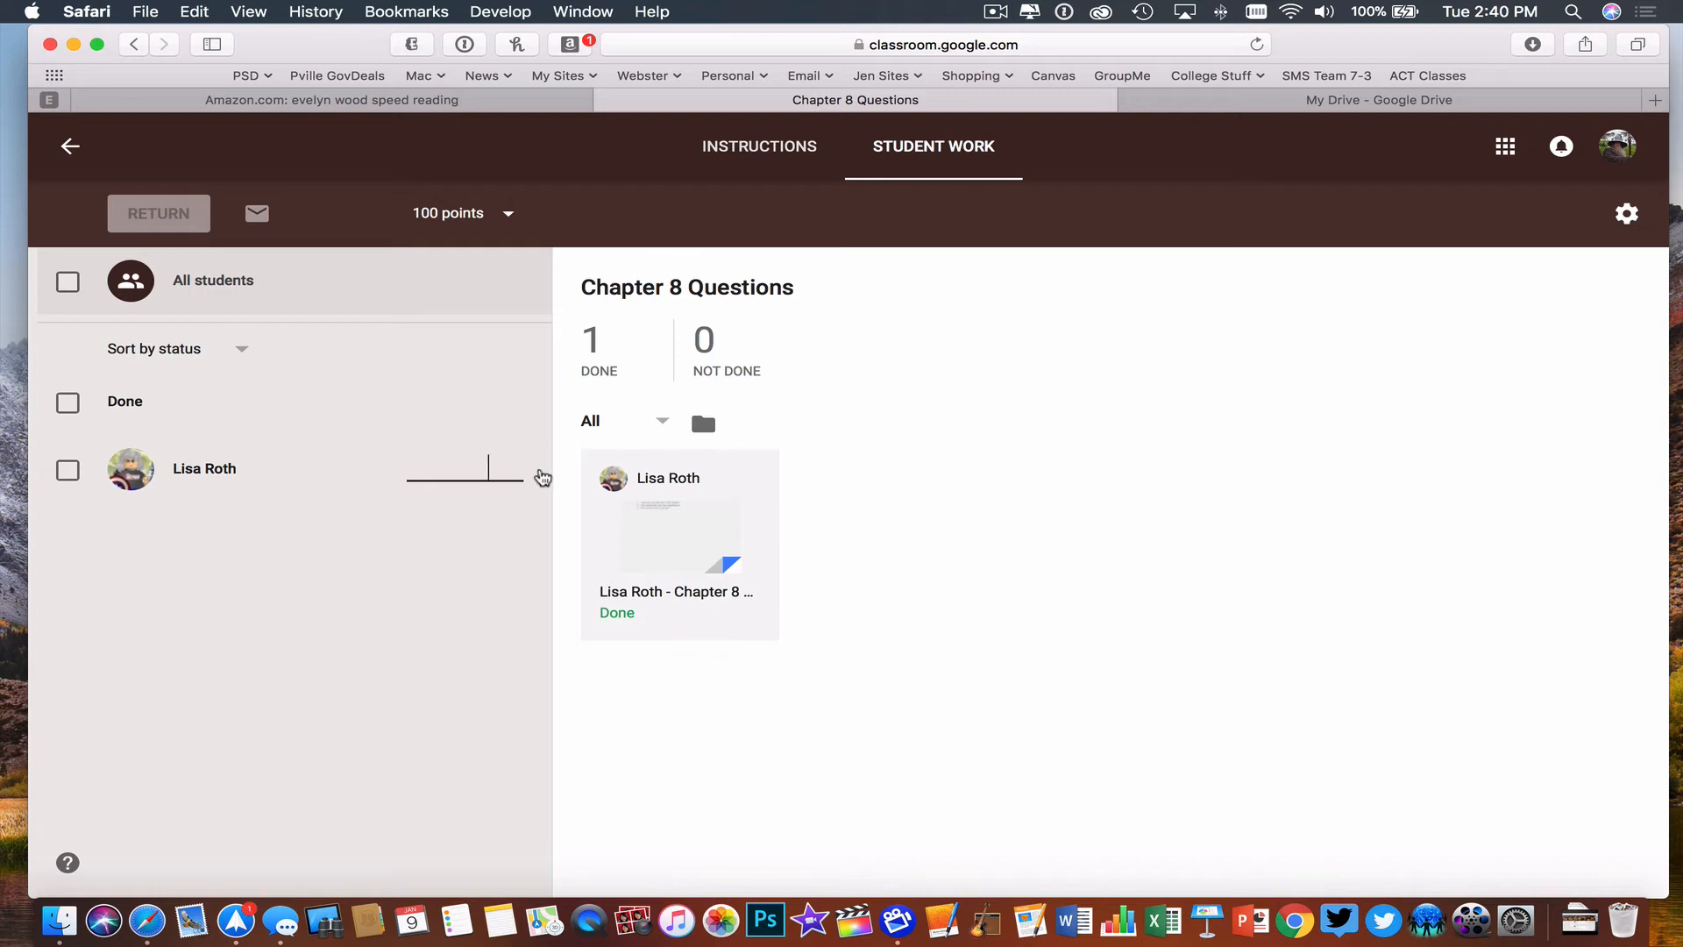
text(98)
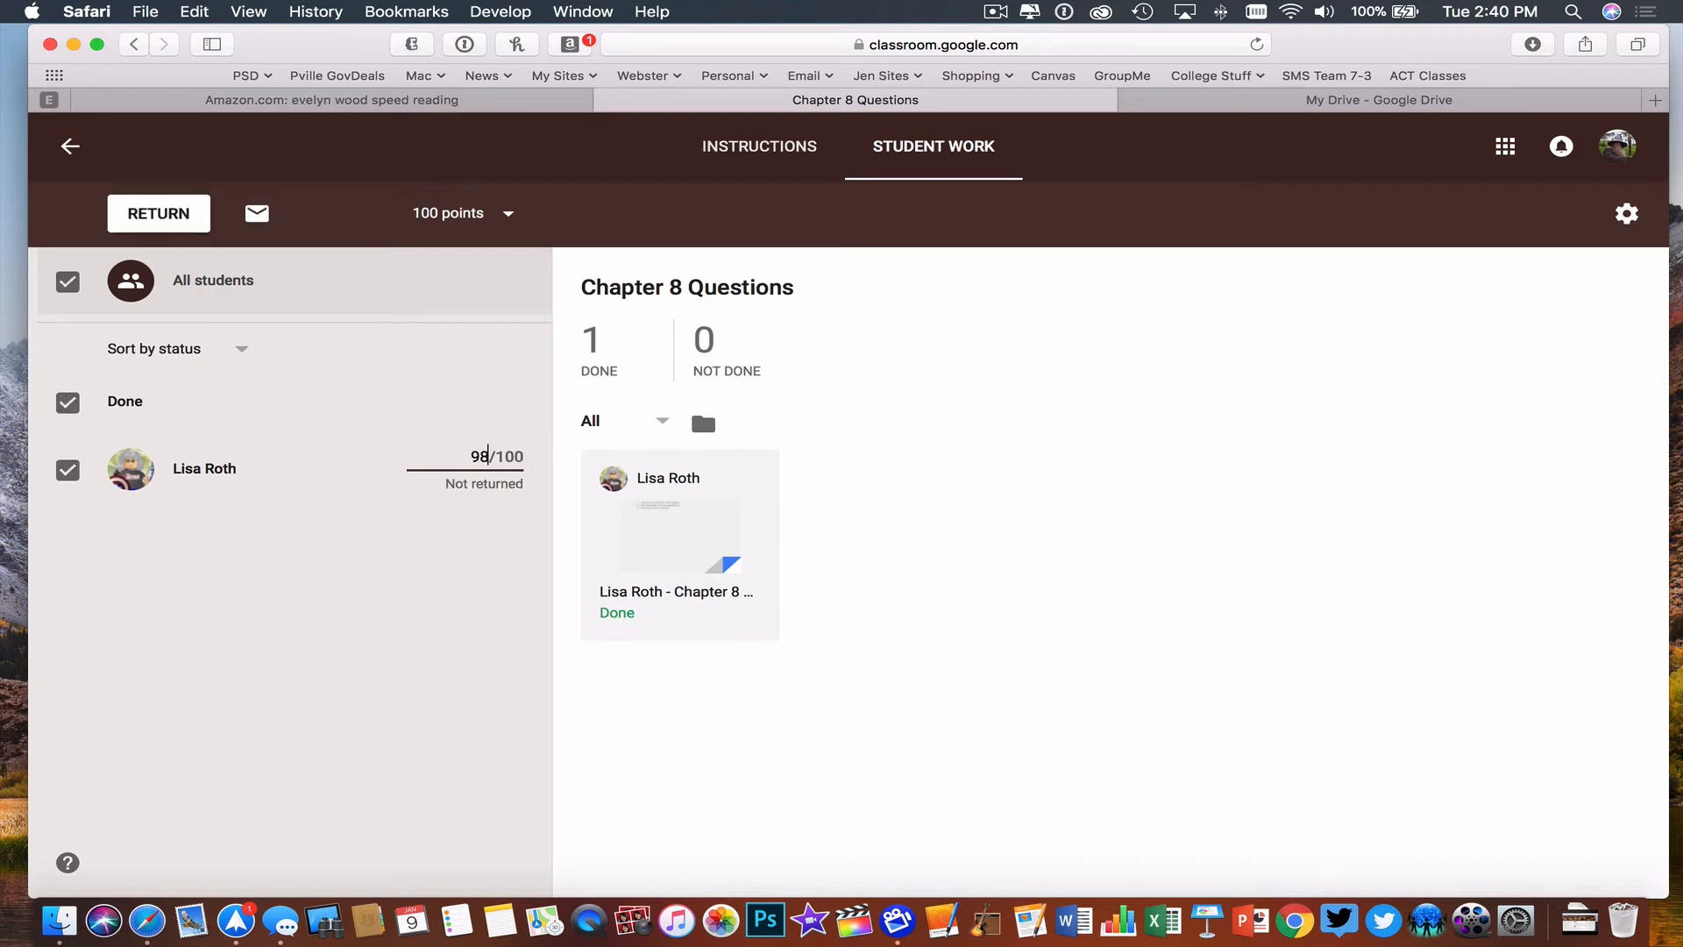
Return the graded Chapter 8 Questions submission to the student with the private comment "Not bad".
click(152, 218)
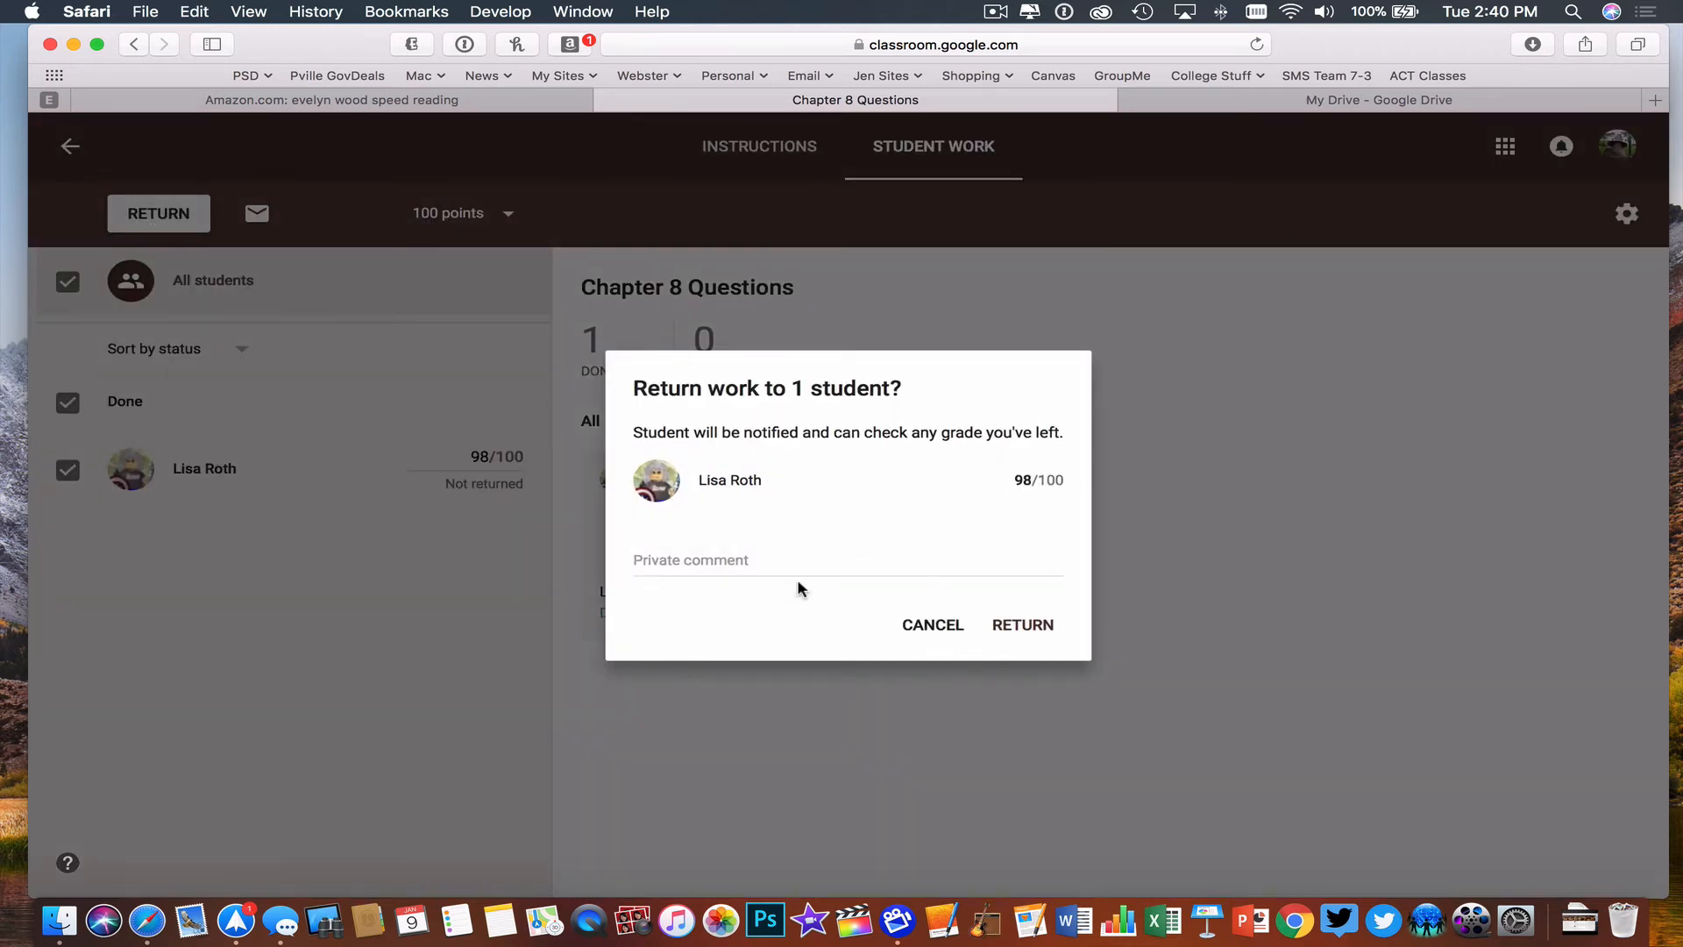
click(710, 557)
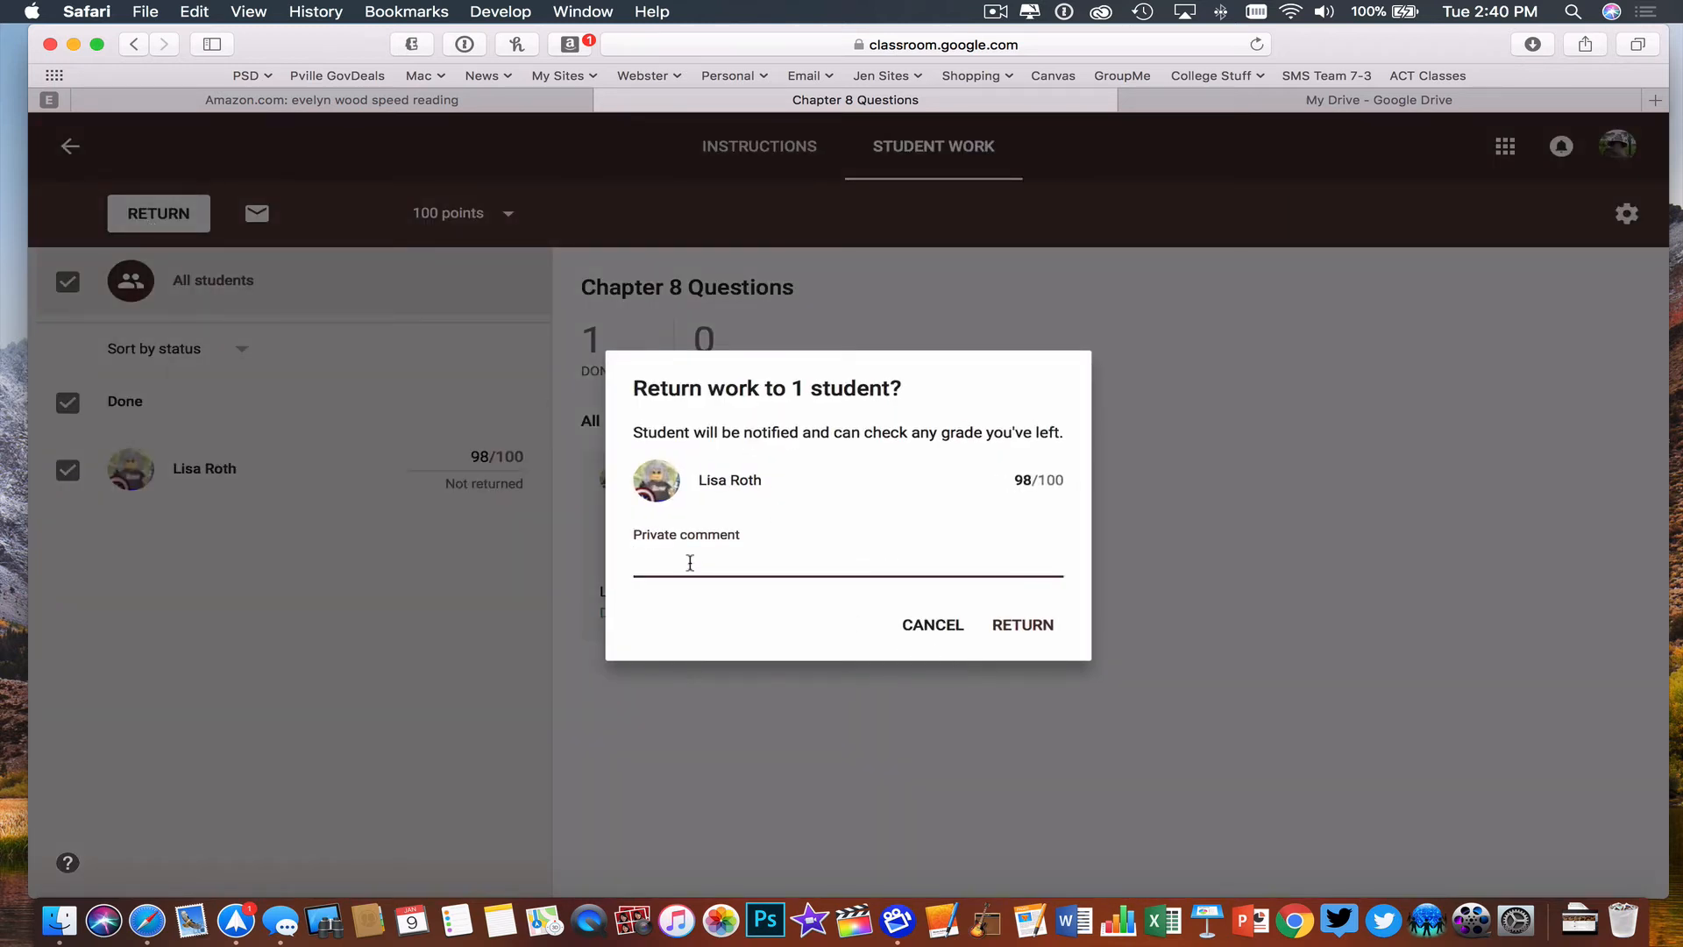
text(Not bad)
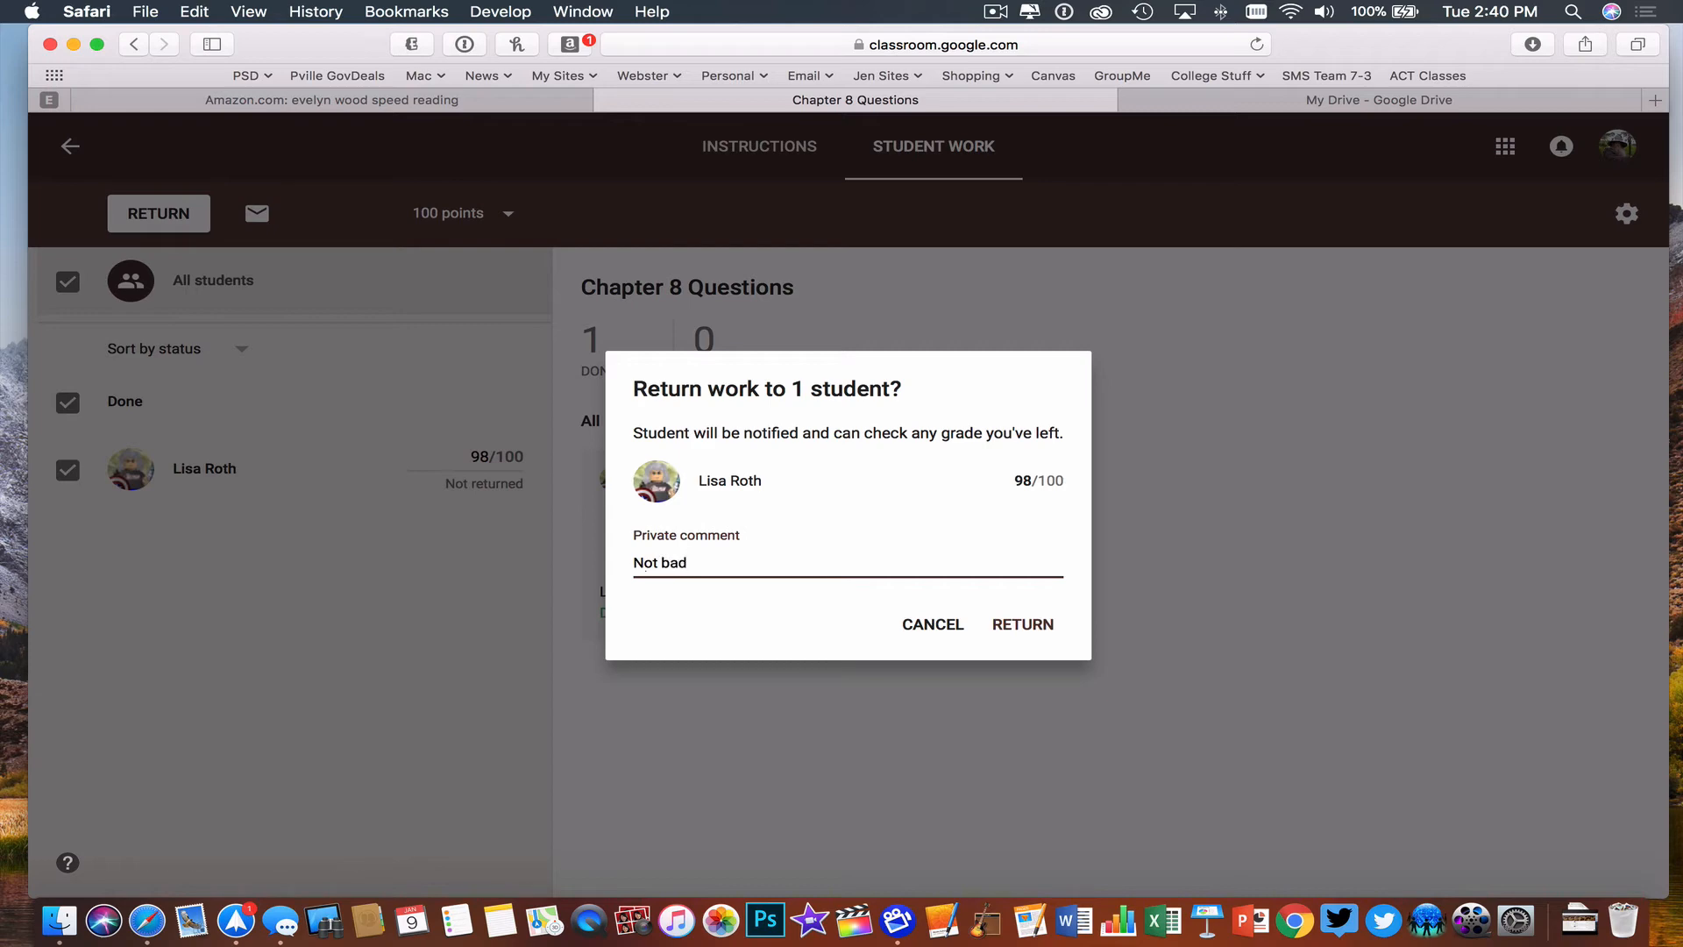
click(1032, 627)
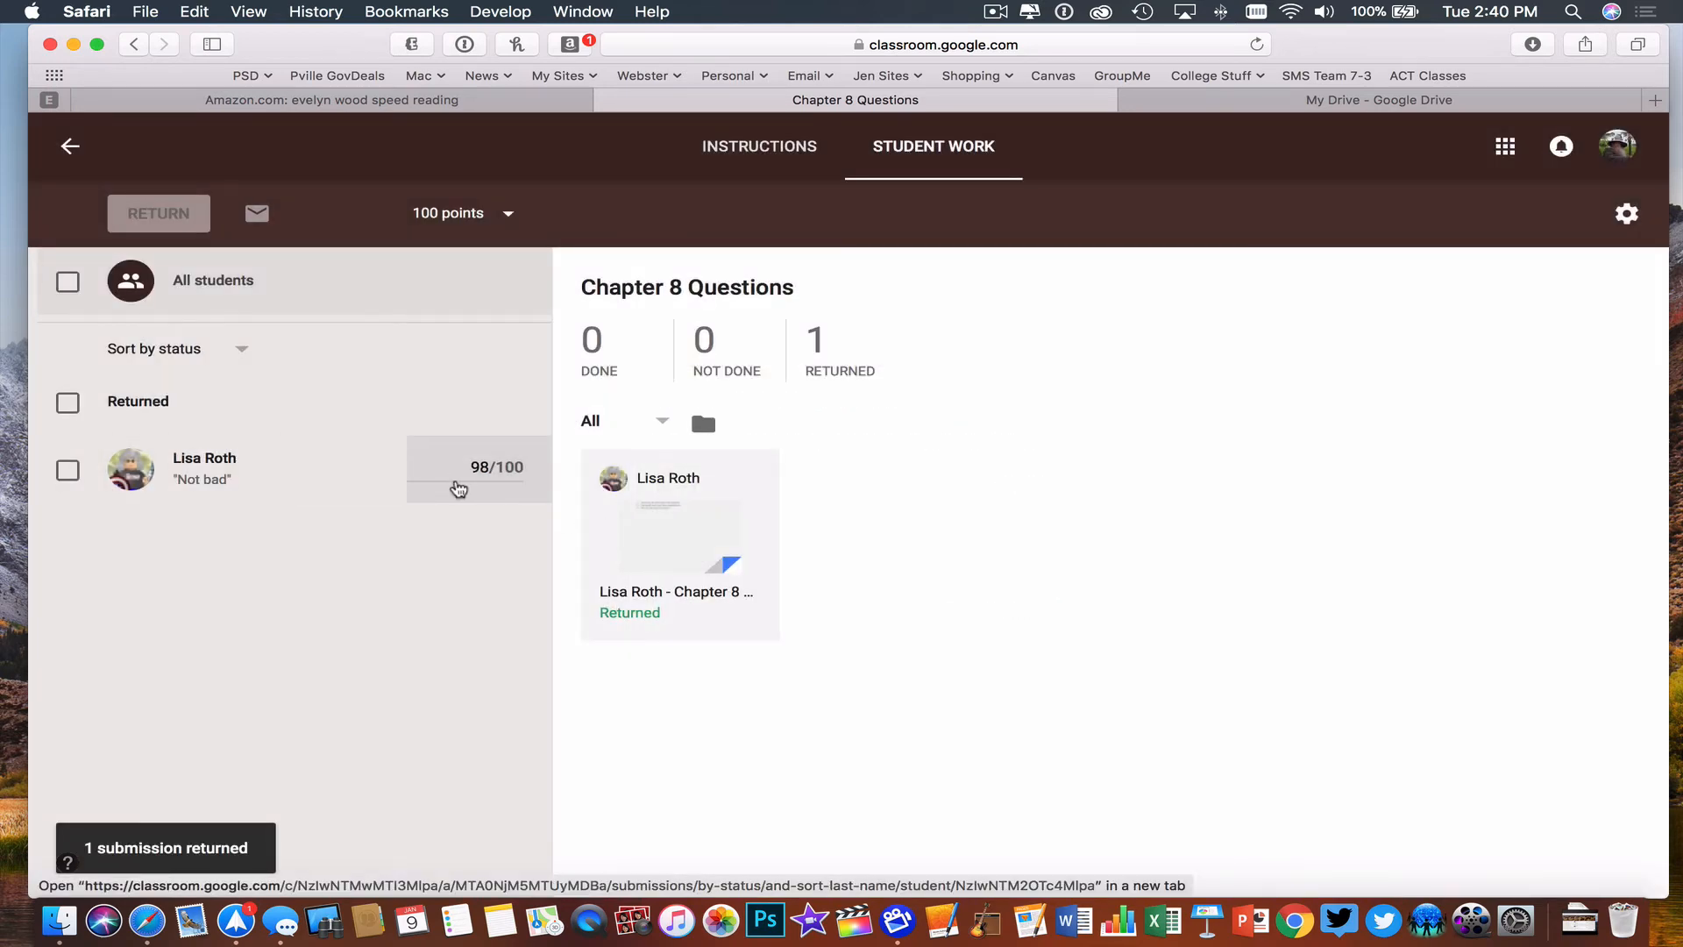
Leave the Chapter 8 Questions student work and open the Tech Help folder inside the Classroom folder in Google Drive.
click(73, 152)
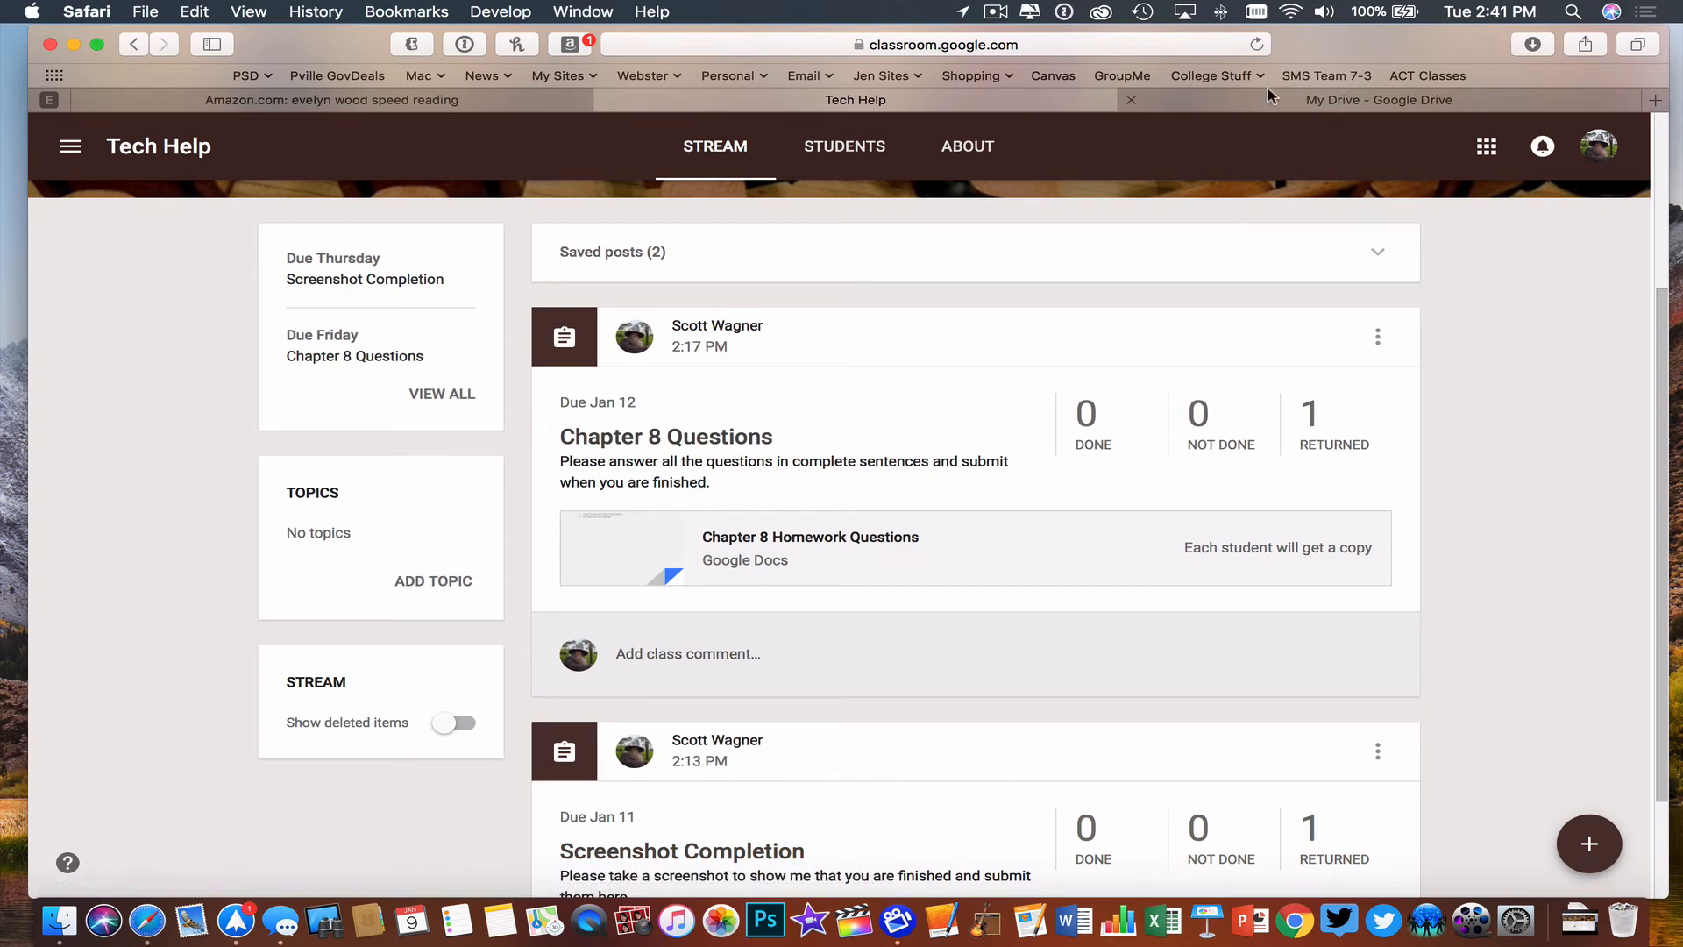
click(1236, 103)
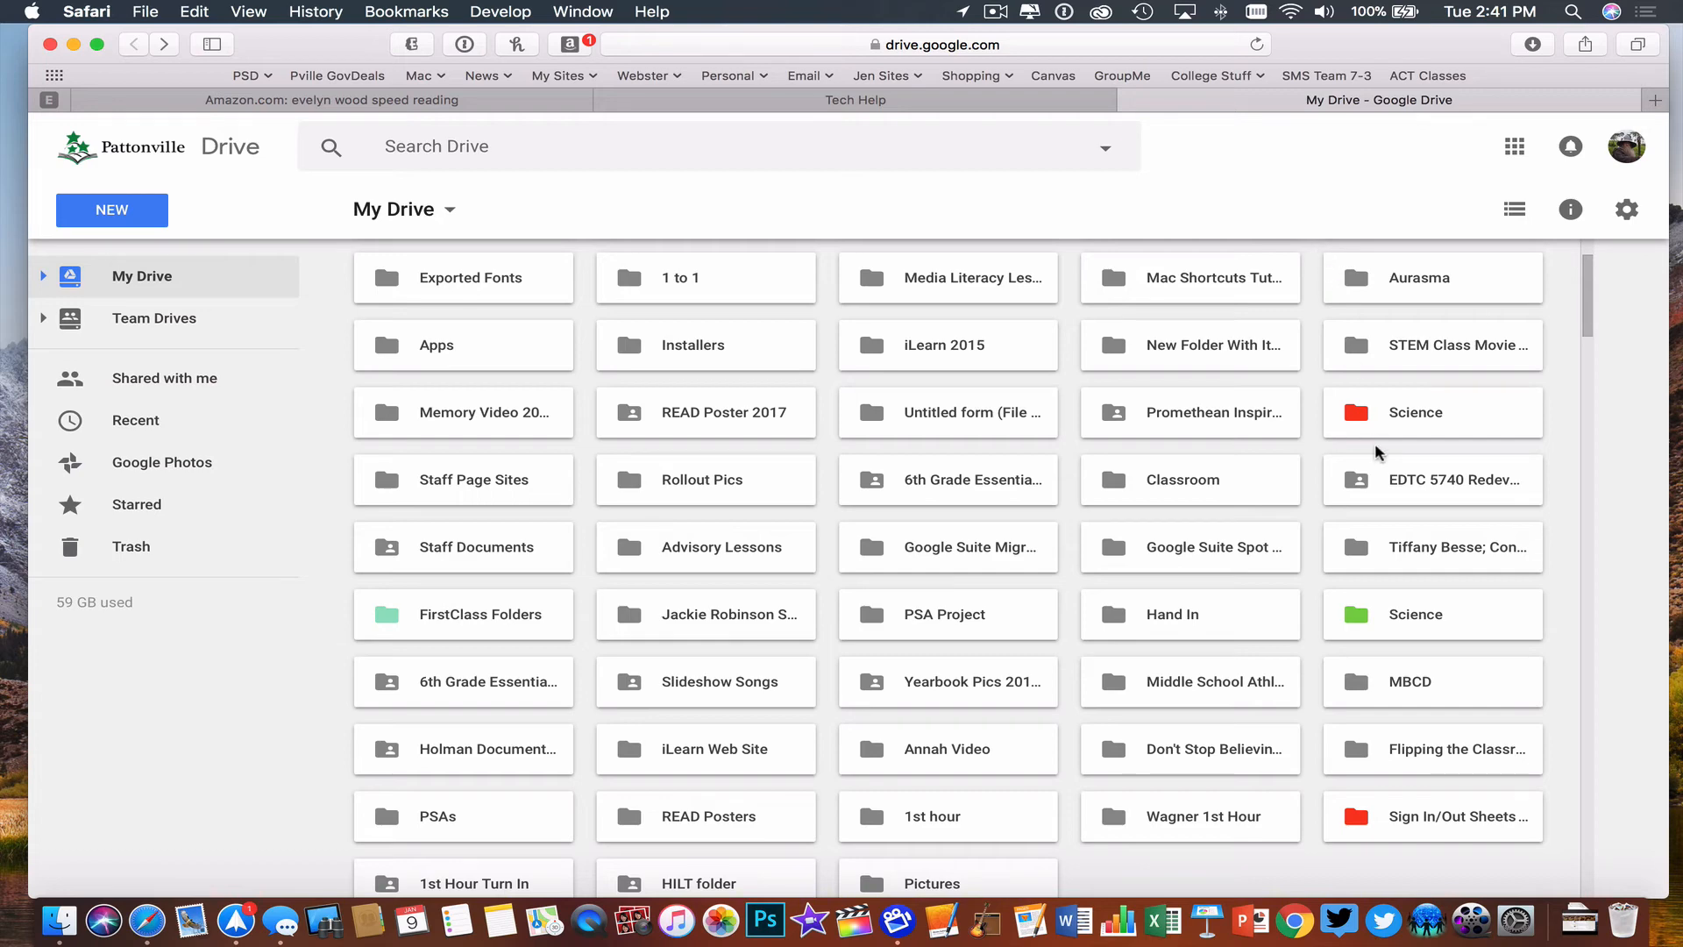
scroll(1374, 452, up, 5)
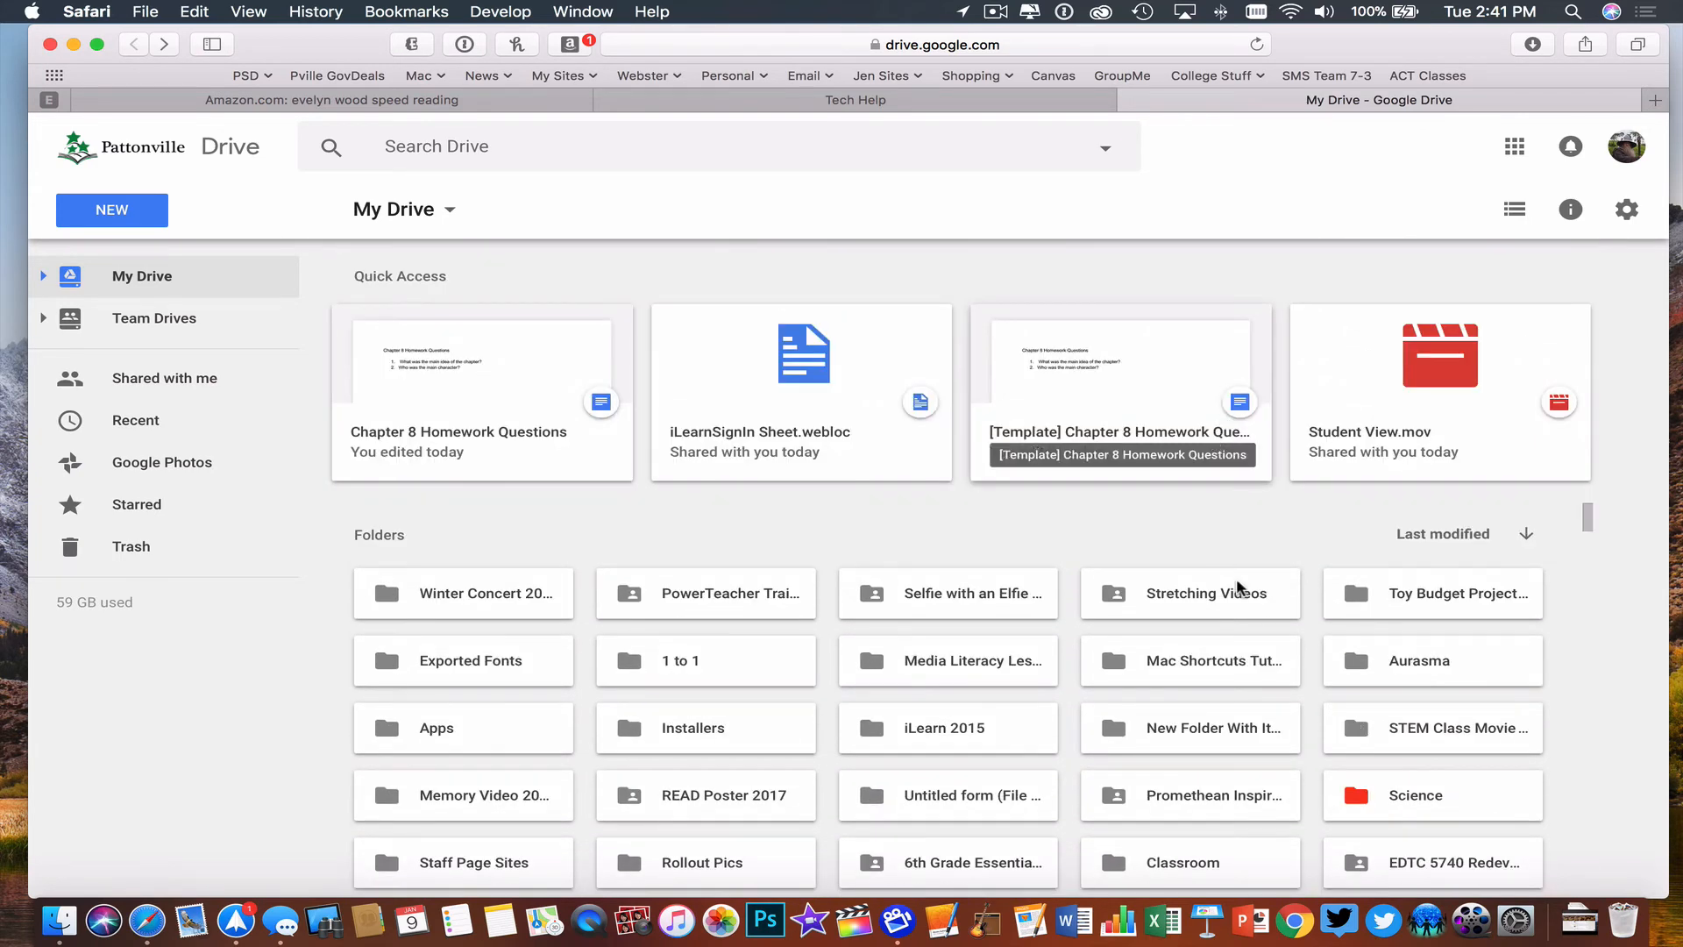
scroll(1405, 646, down, 5)
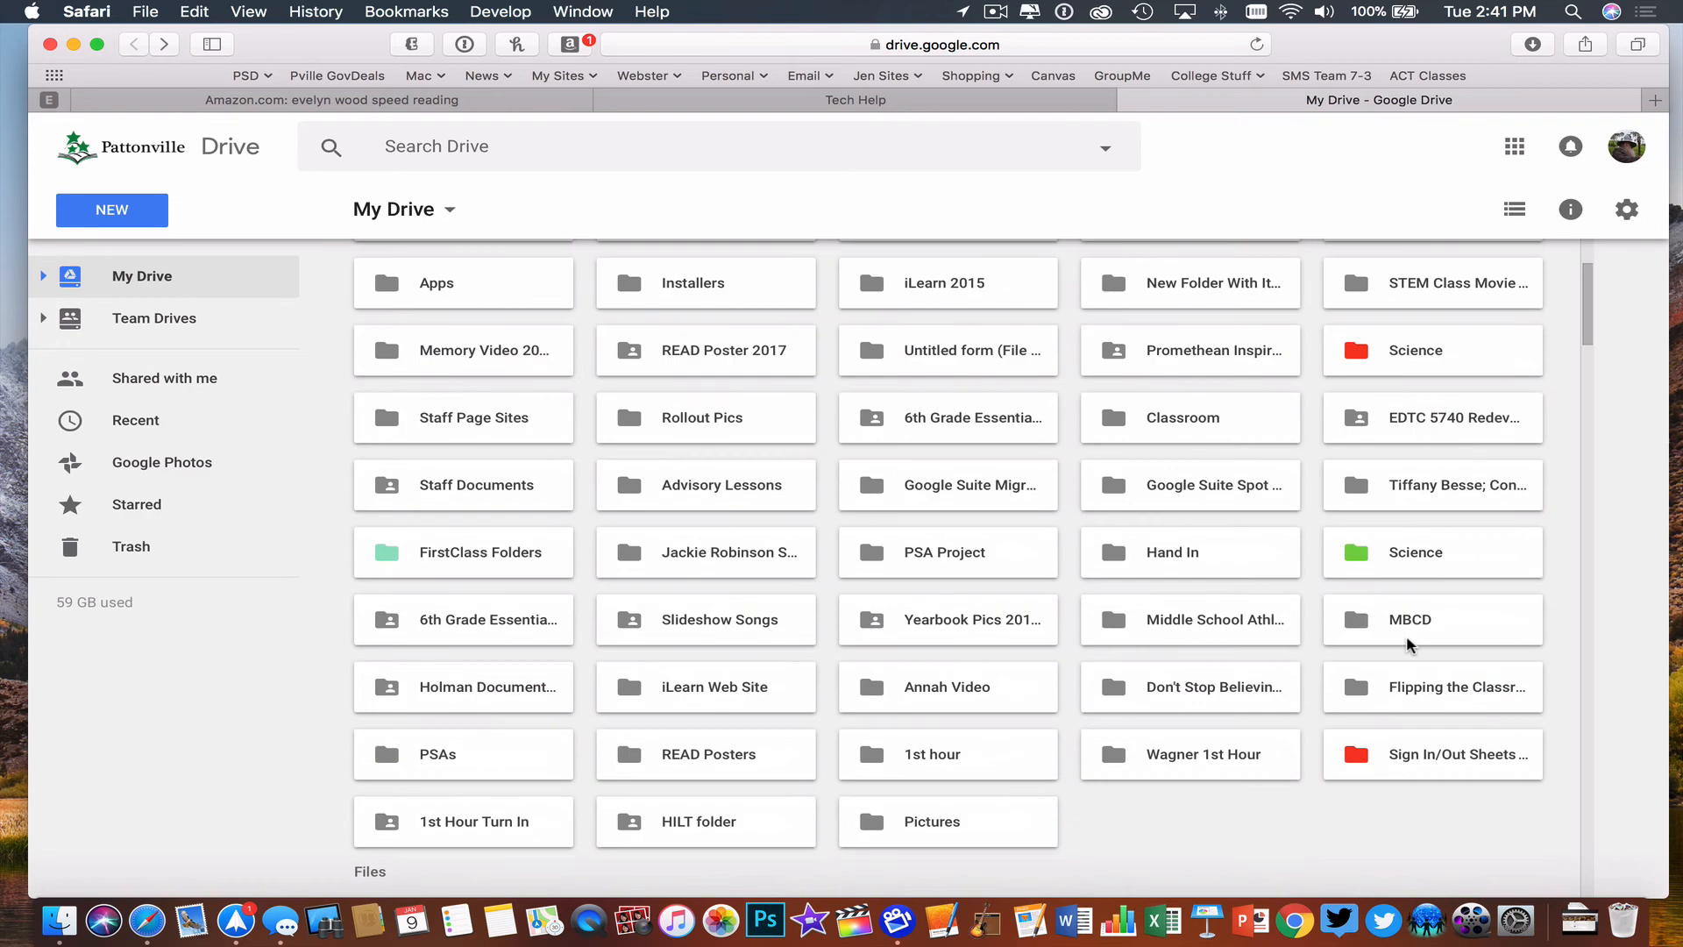
double_click(1182, 419)
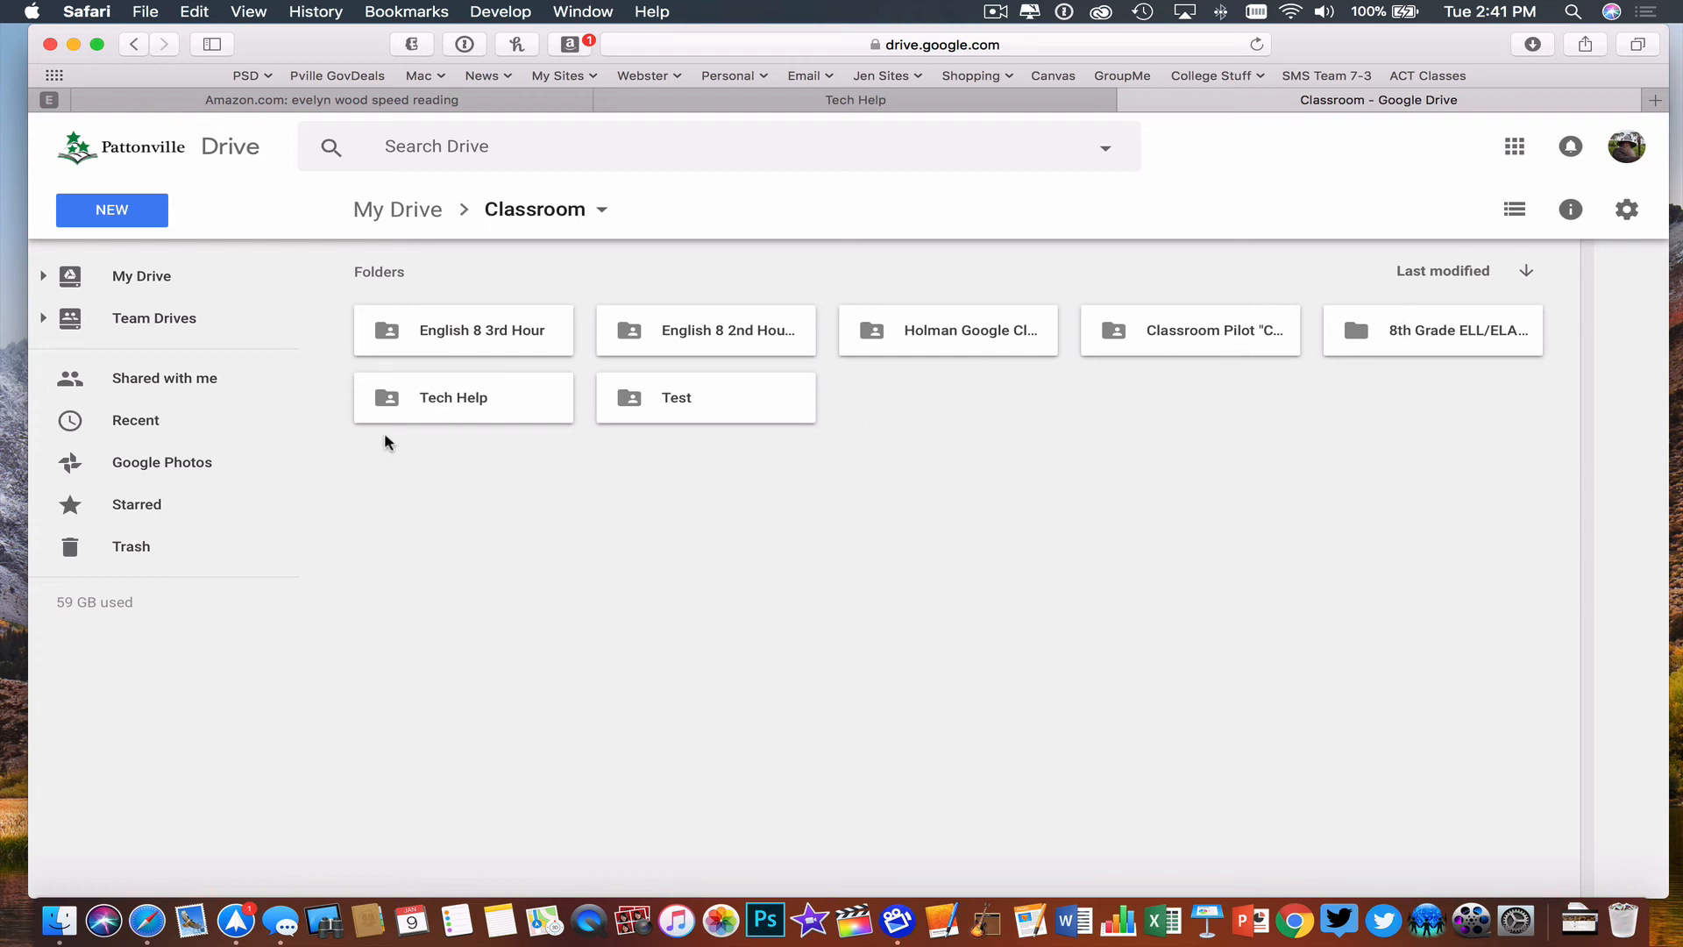
double_click(433, 399)
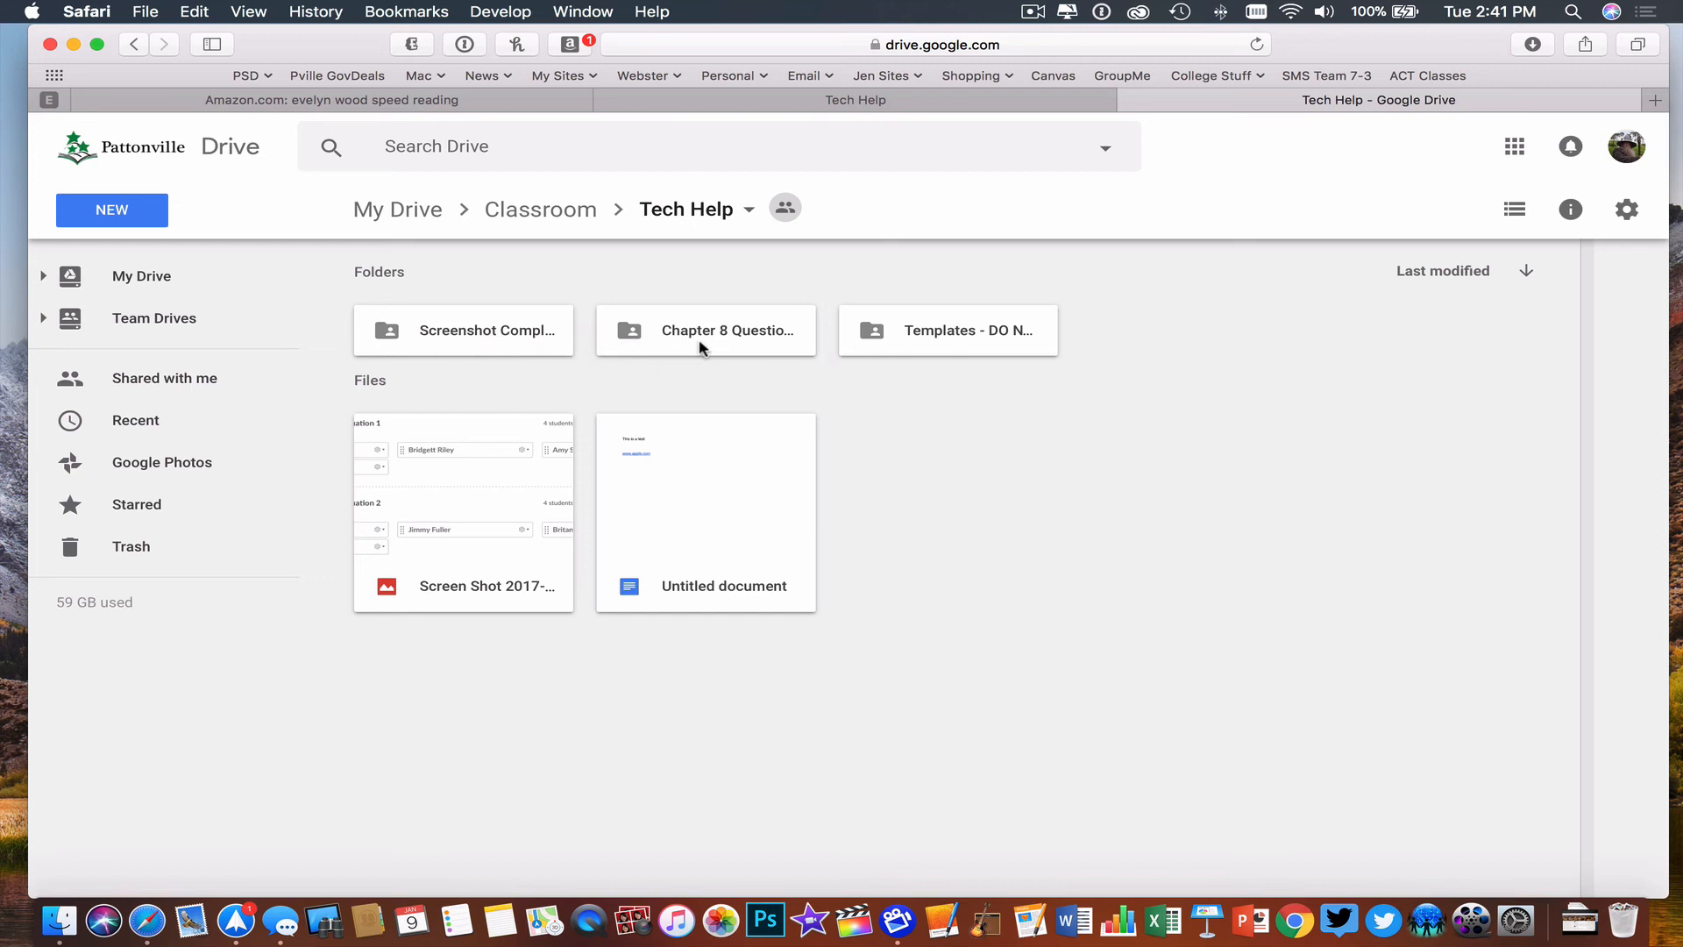
Look at the submitted files in the Screenshot Completion folder and in the Chapter 8 Questions folder.
double_click(450, 337)
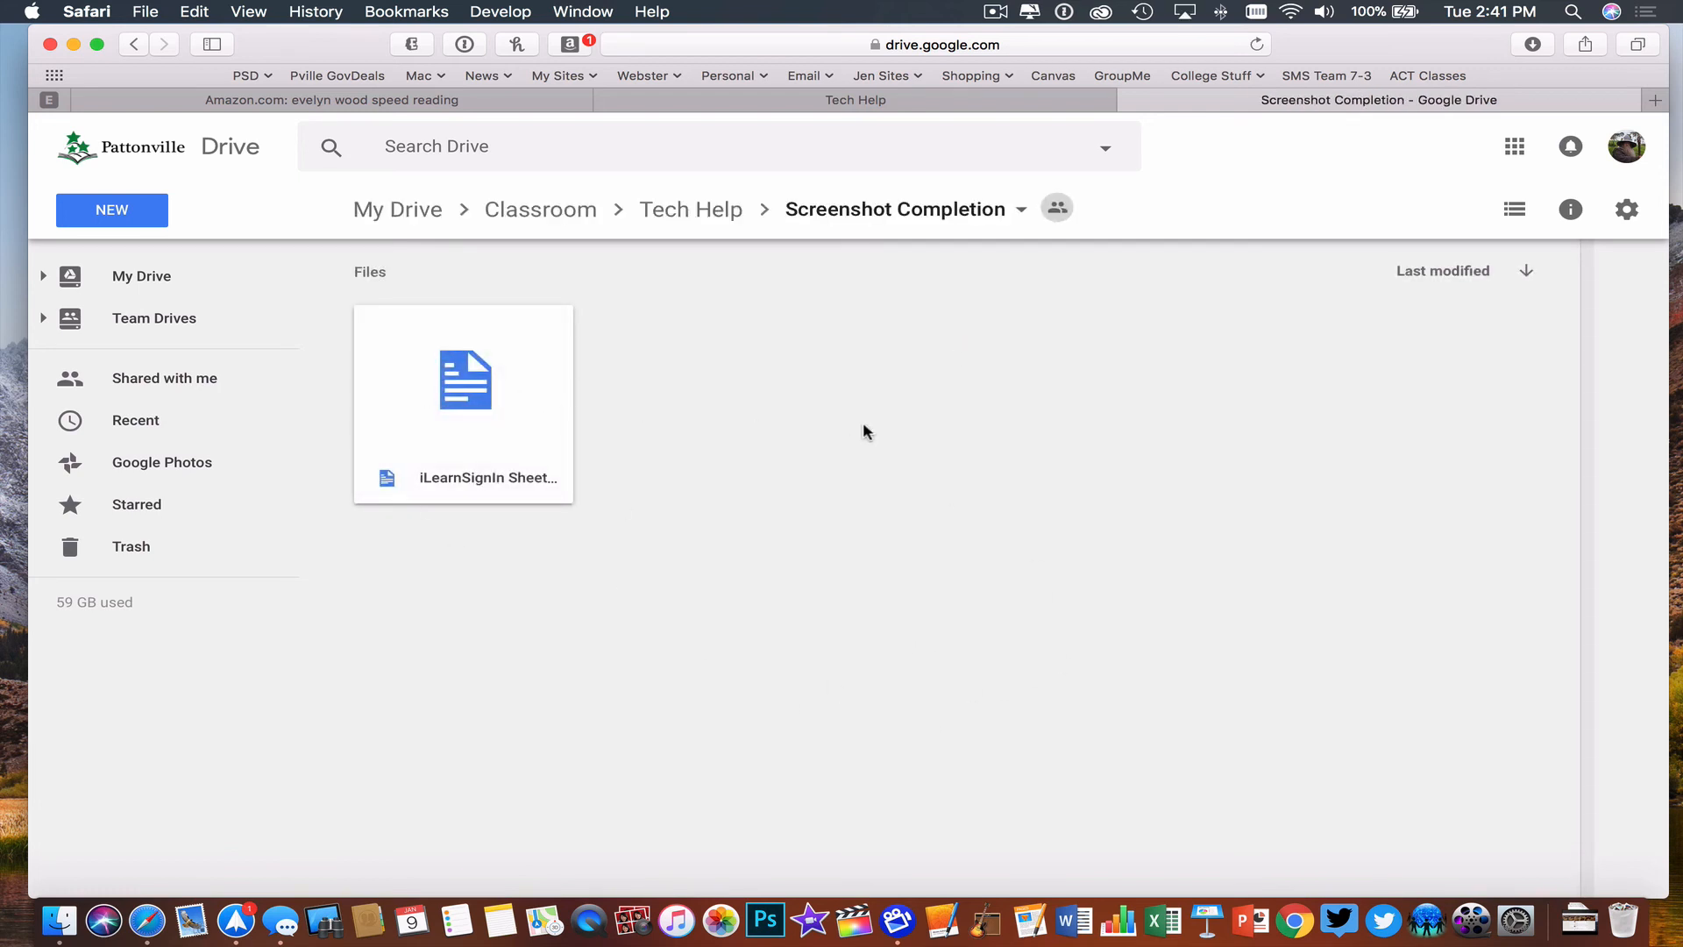
click(136, 44)
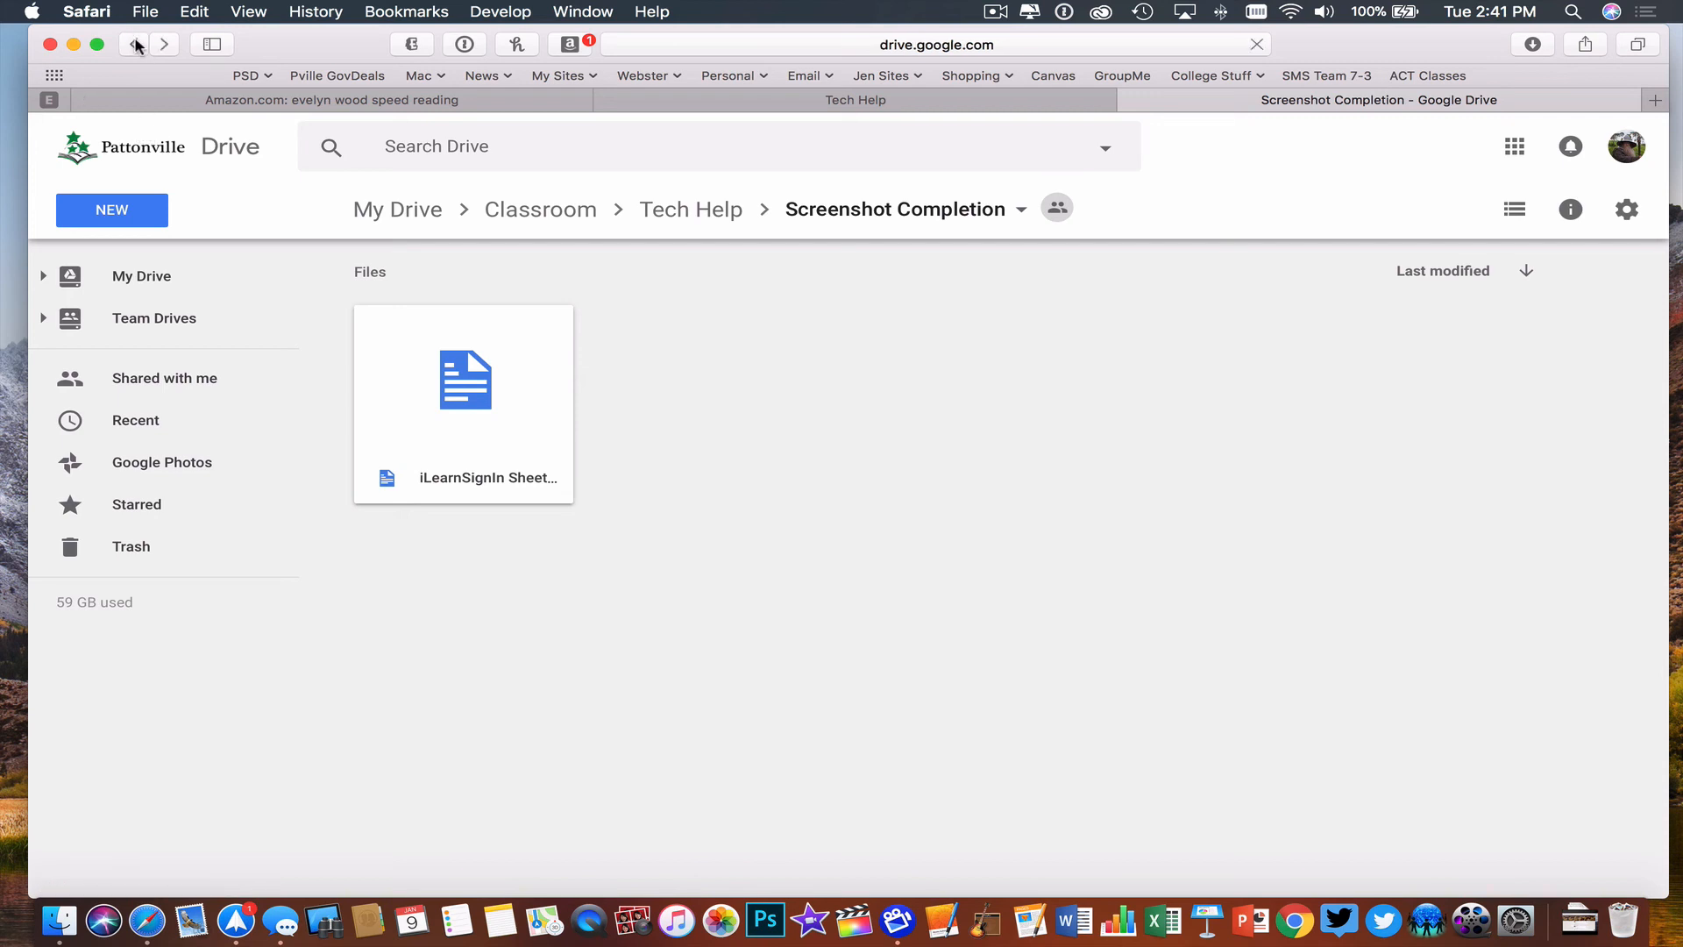
double_click(683, 334)
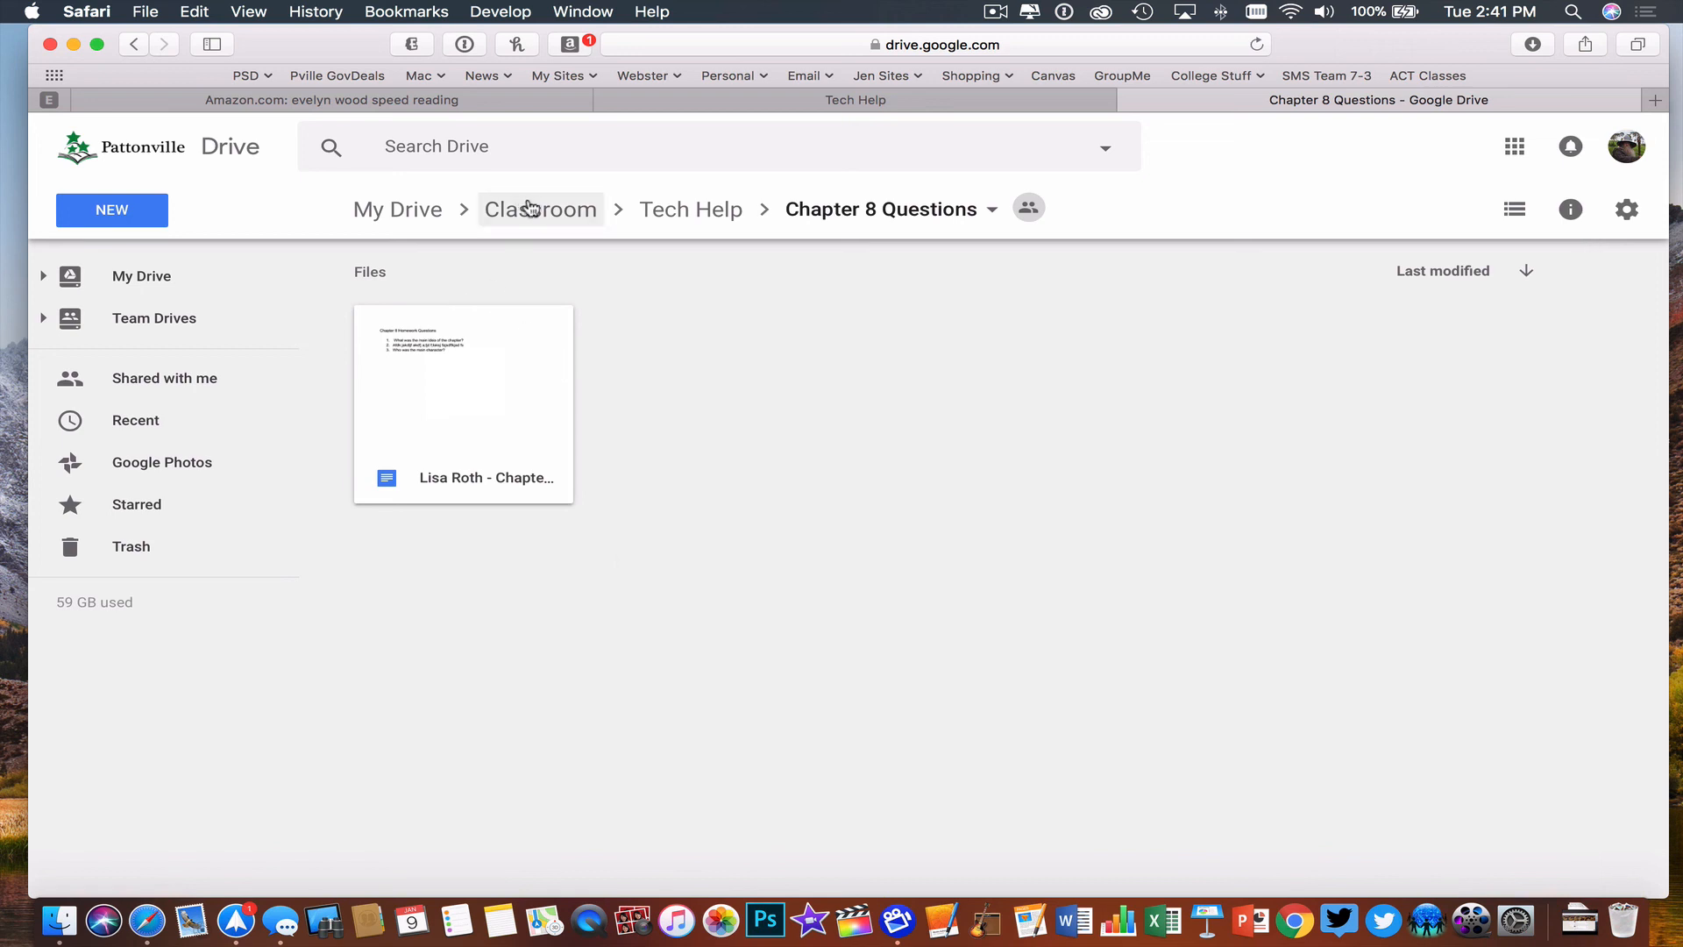
Switch back to Google Classroom and review the assignment posts and their statuses in the Tech Help stream.
click(817, 103)
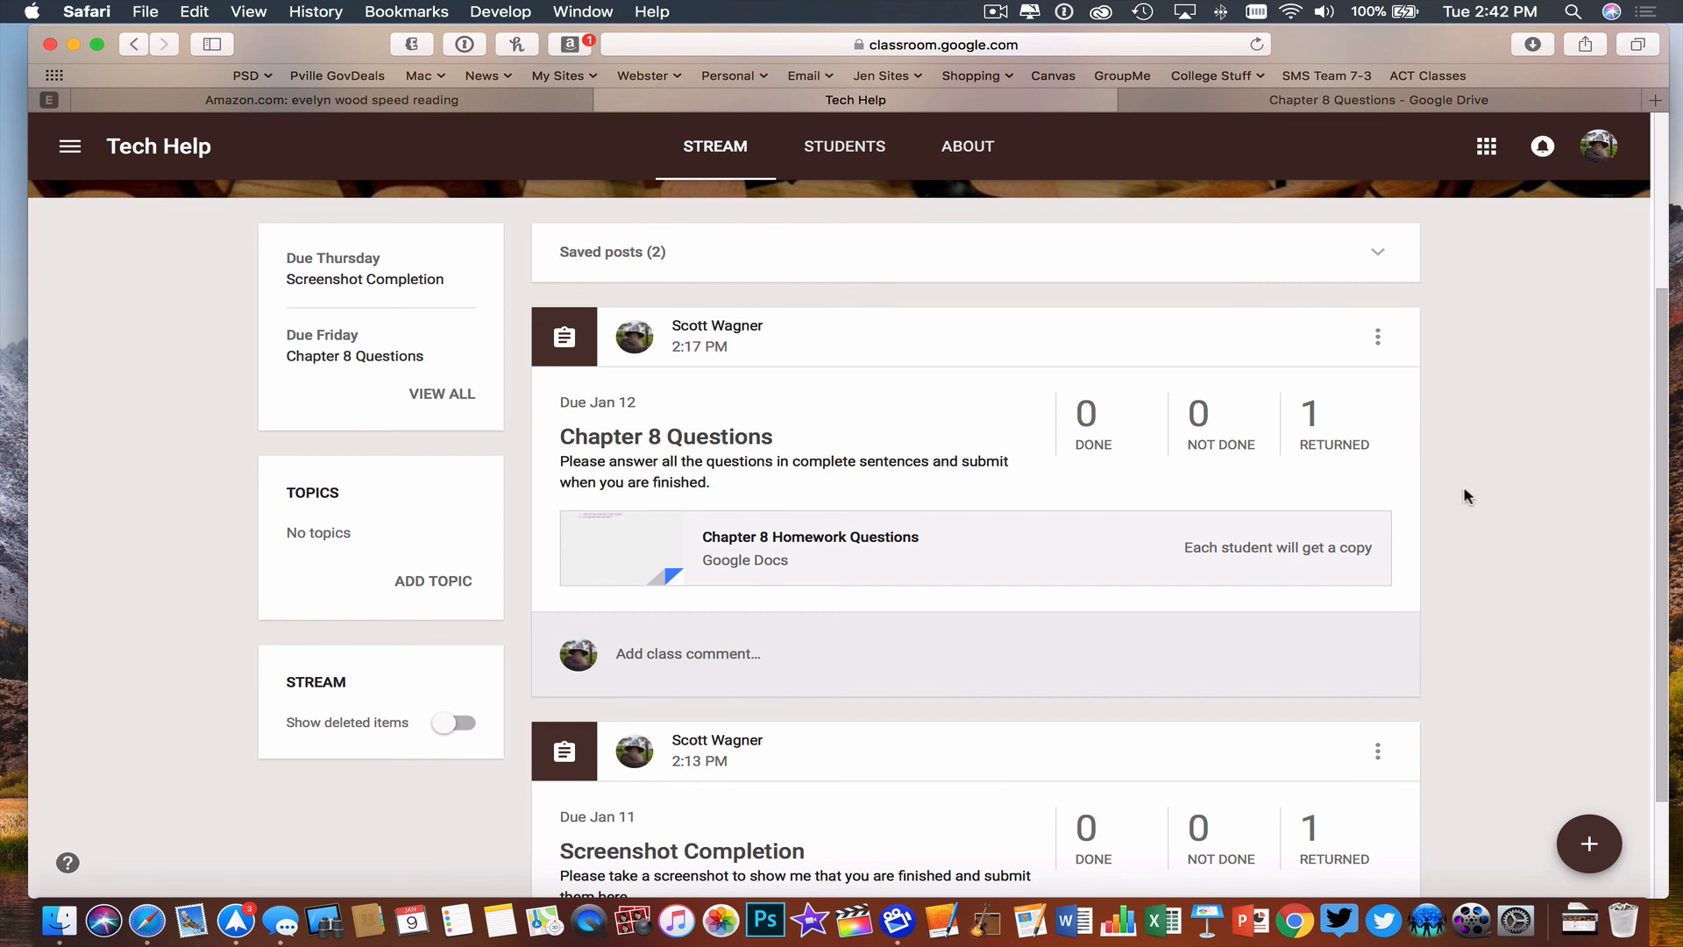
scroll(1462, 487, down, 1)
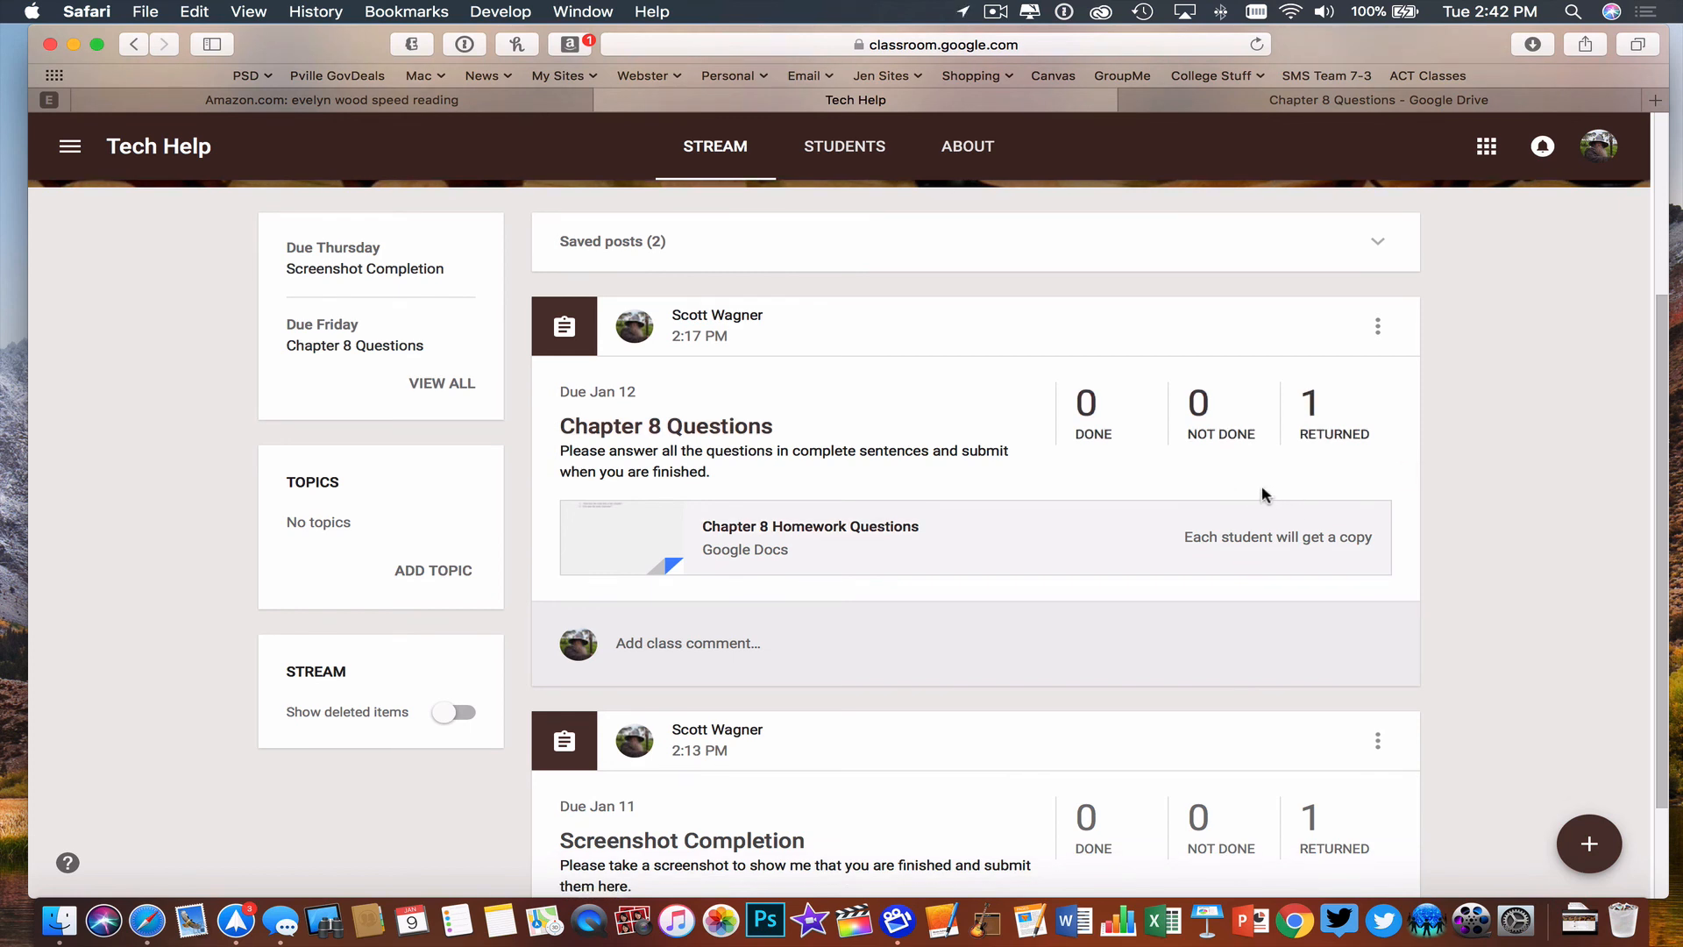
scroll(1269, 493, up, 5)
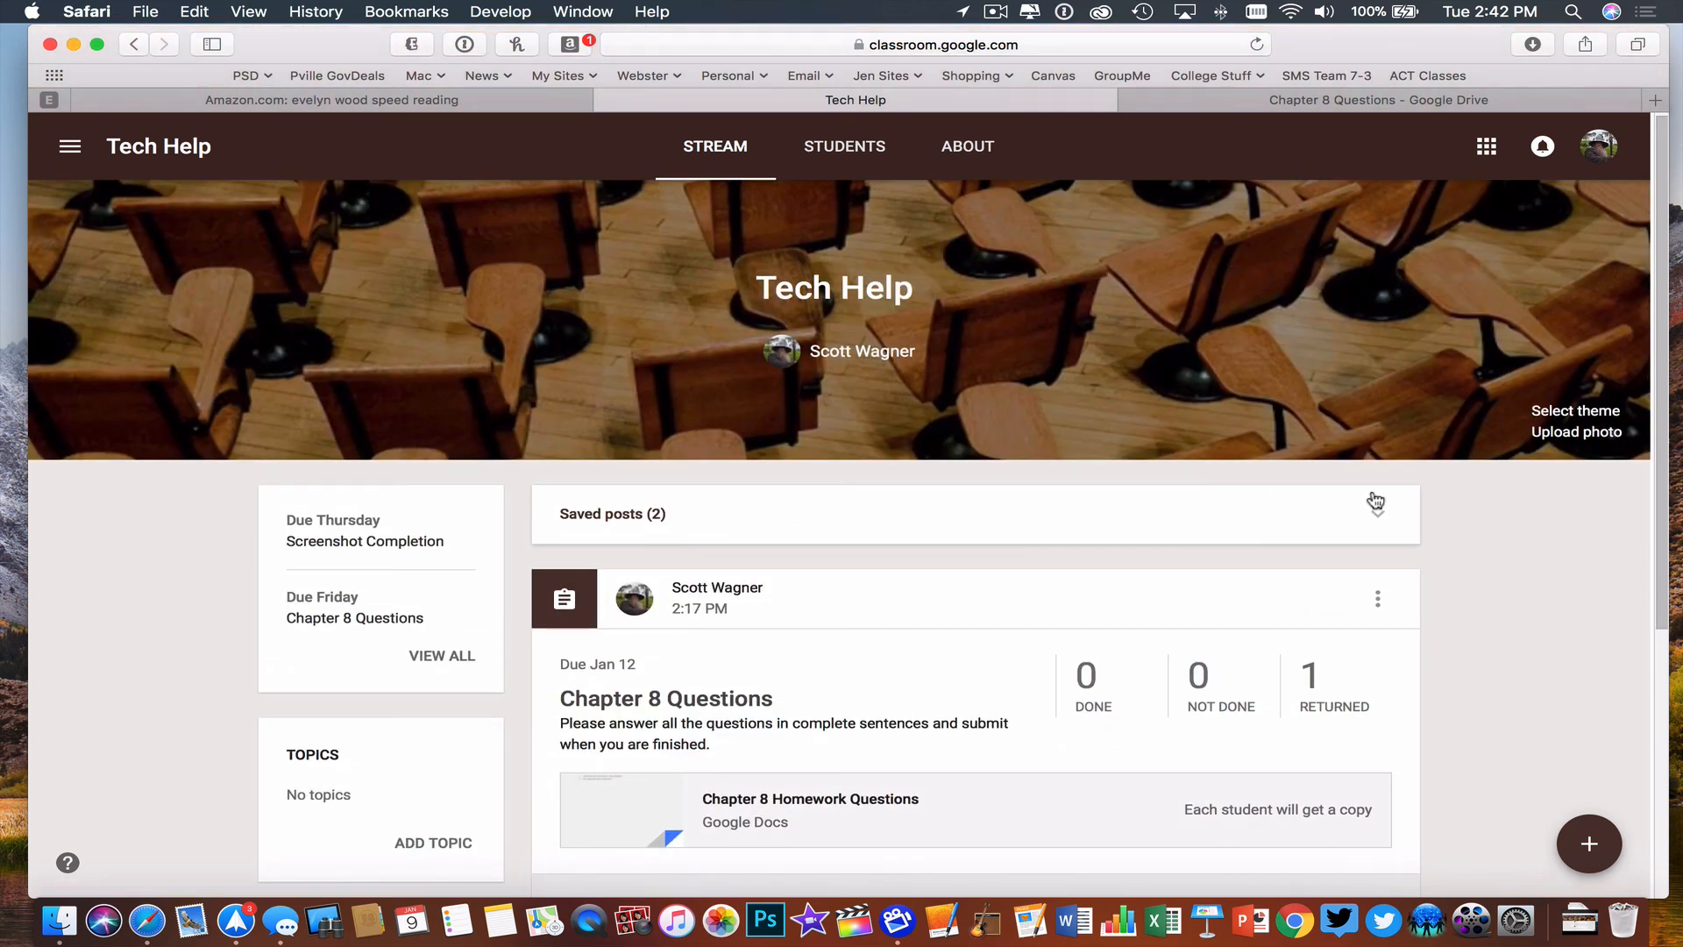
scroll(1506, 664, down, 3)
scroll(1504, 664, down, 4)
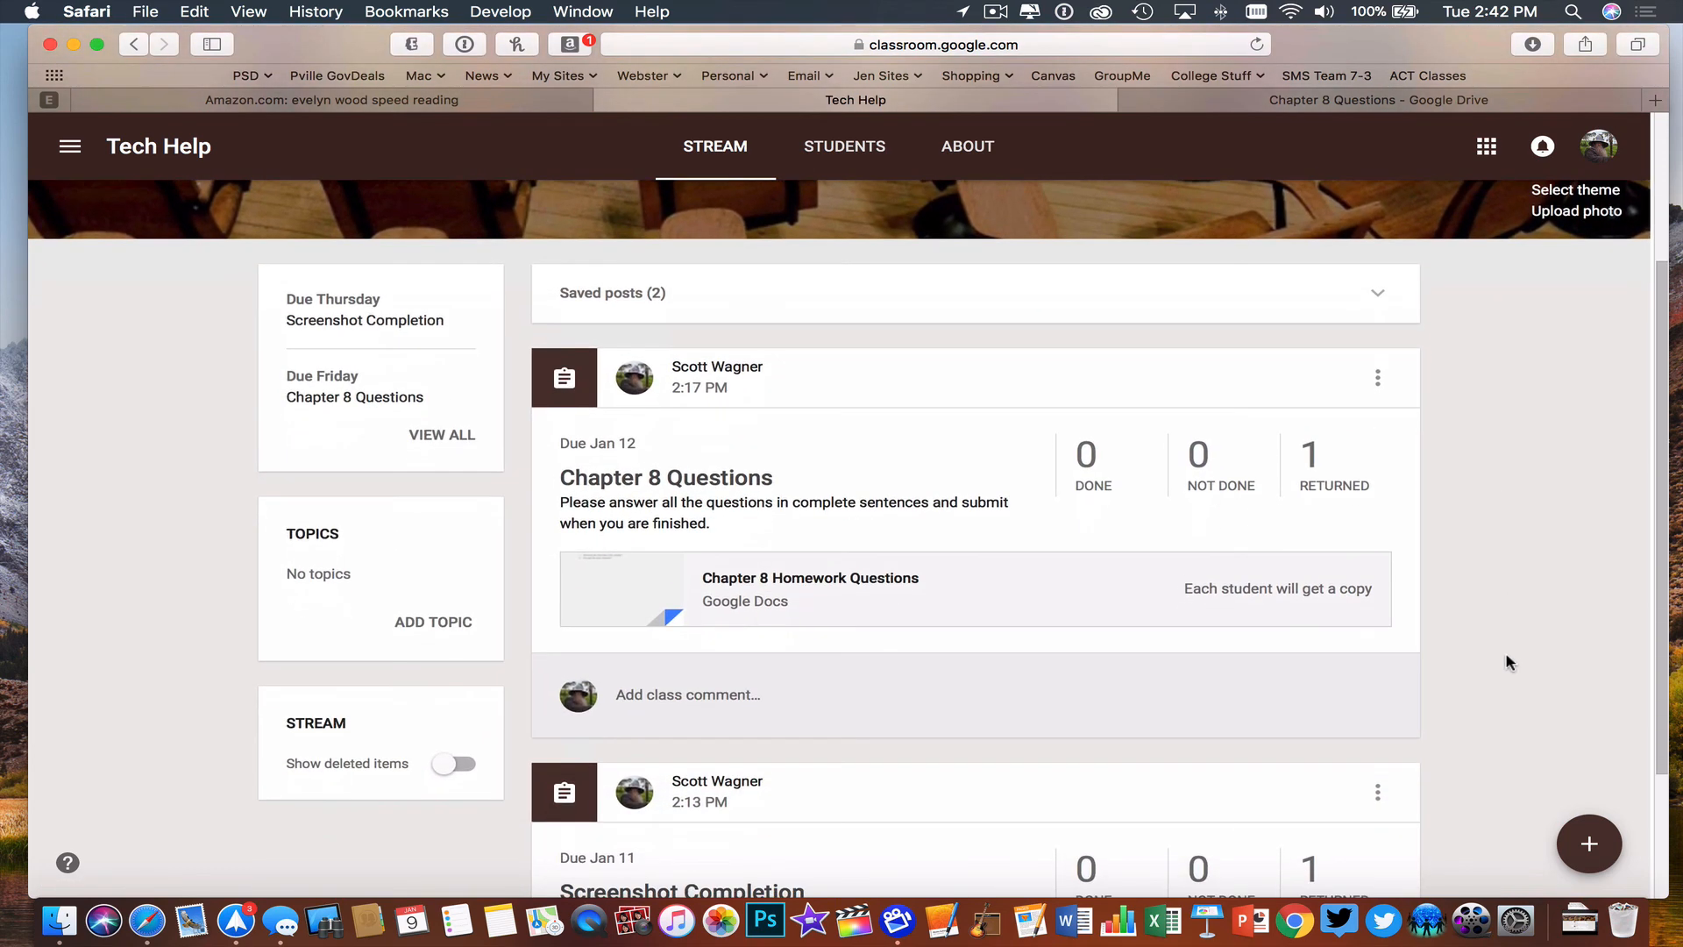